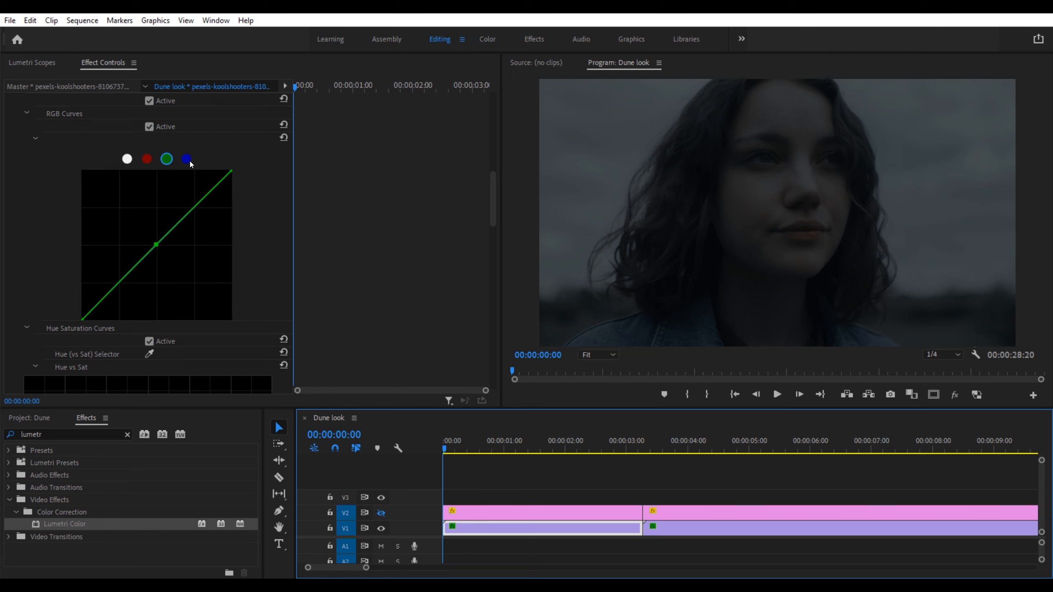
- Slightly lower the highlight end of the blue RGB curve on the portrait clip
click(186, 160)
drag(232, 172, 232, 167)
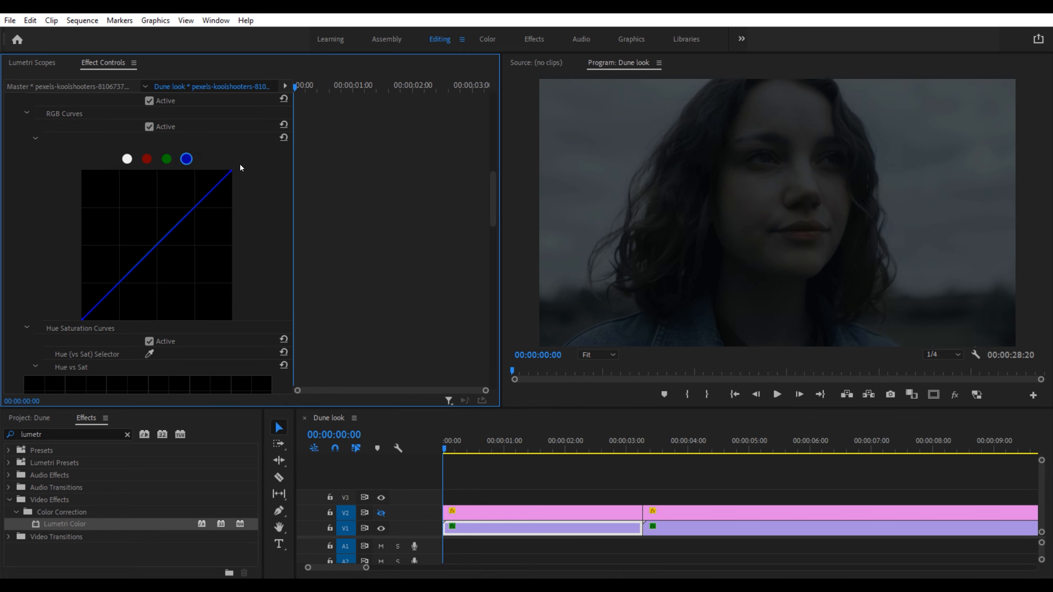
scroll(75, 314, down, 1)
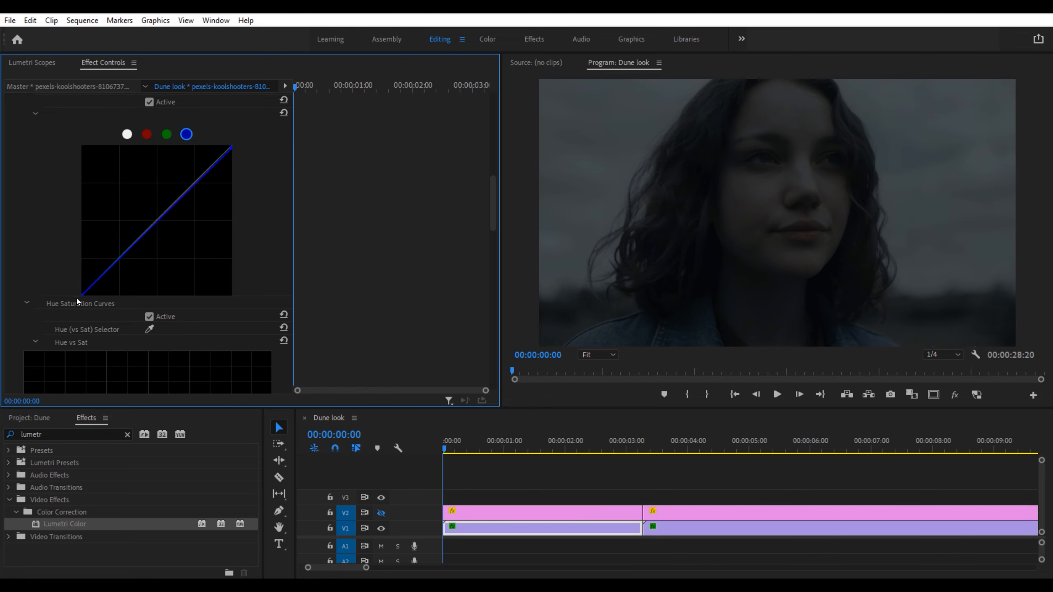
- Compare the graded portrait with the film reference by toggling track V2's visibility, leaving the reference hidden
click(381, 513)
click(381, 514)
click(381, 514)
click(381, 515)
click(382, 515)
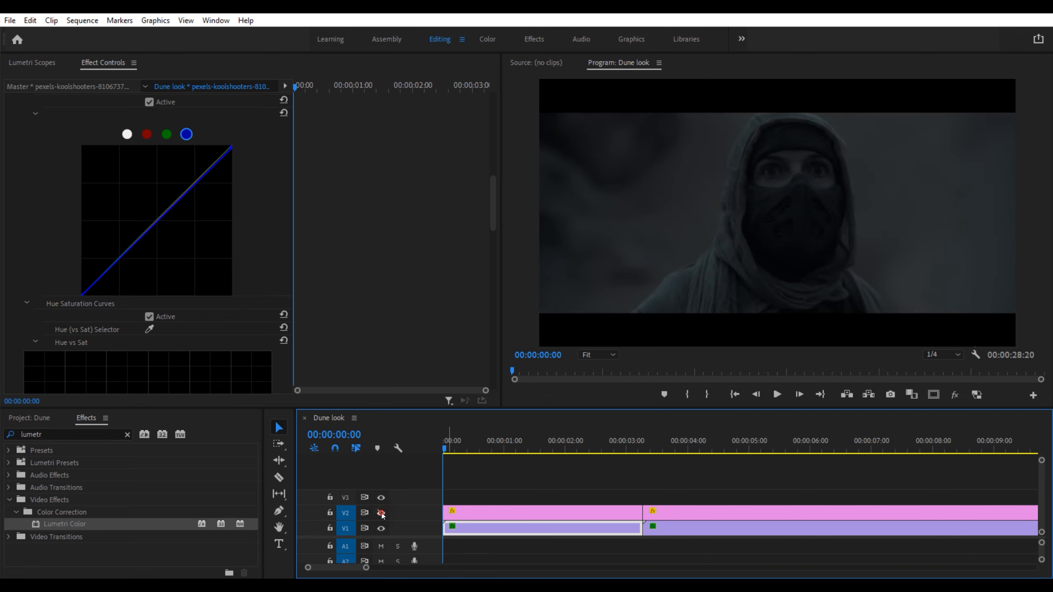
click(382, 514)
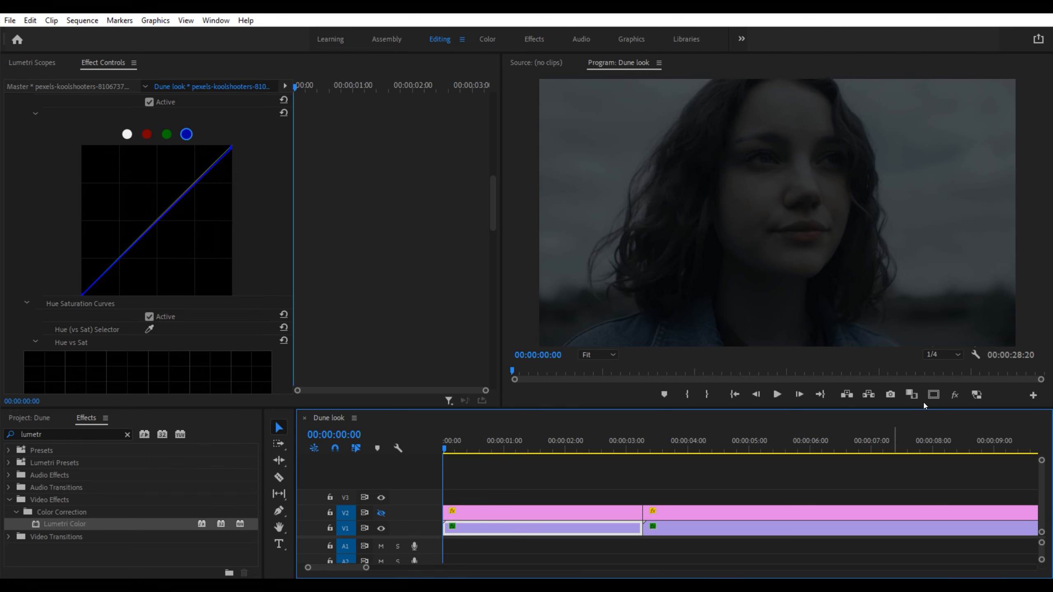
- Compare the portrait with and without its effects, and play the graded shot in the maximized program monitor
click(954, 395)
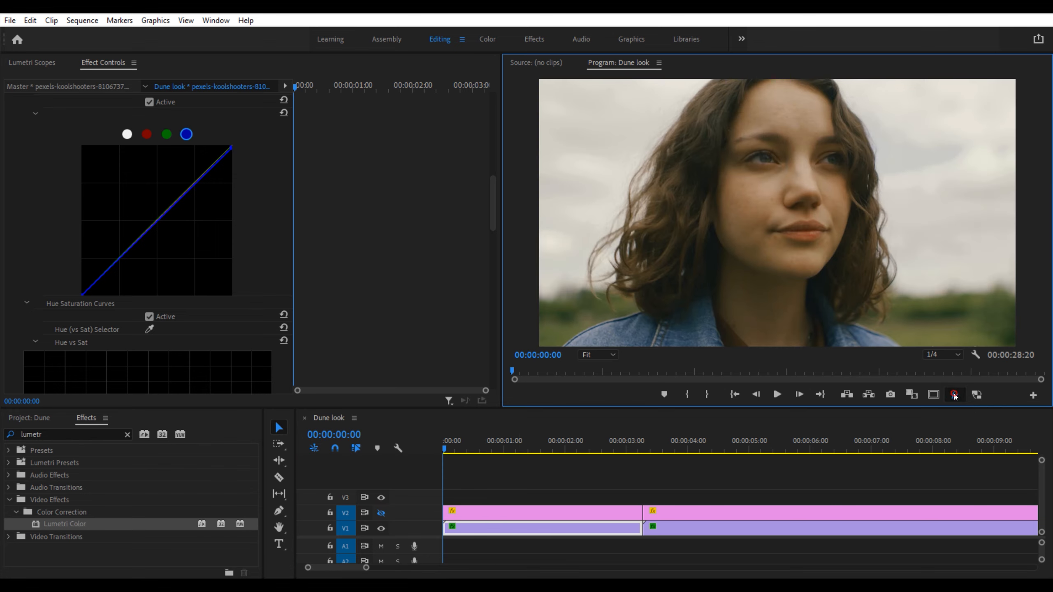
click(953, 395)
key(grave)
key(space)
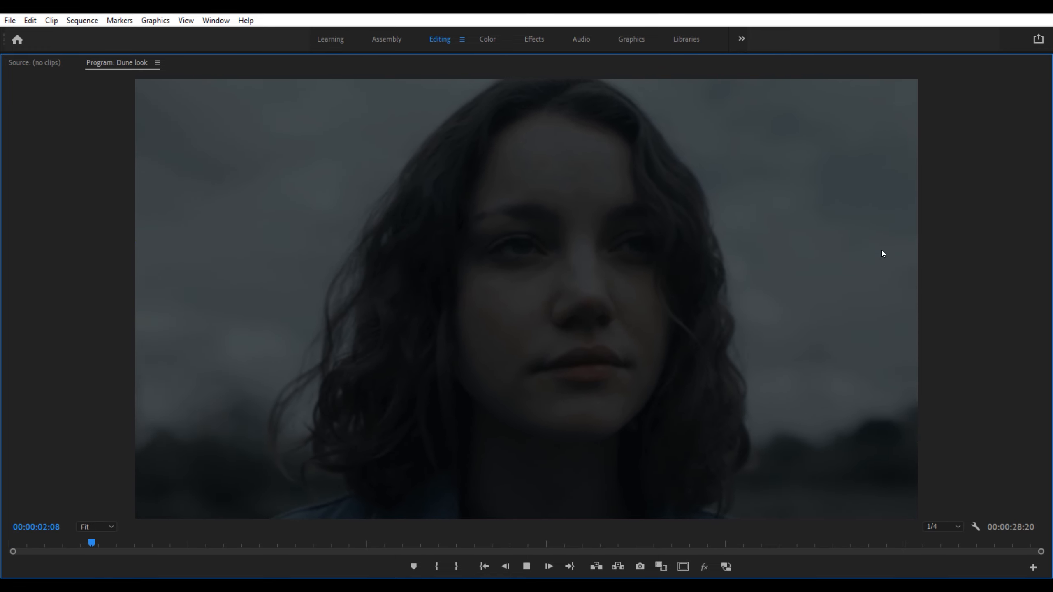
key(grave)
- Move the playhead to 00:00:07:10 and apply the Lumetri Color effect to the desert clip on V1
click(819, 441)
drag(818, 440, 898, 472)
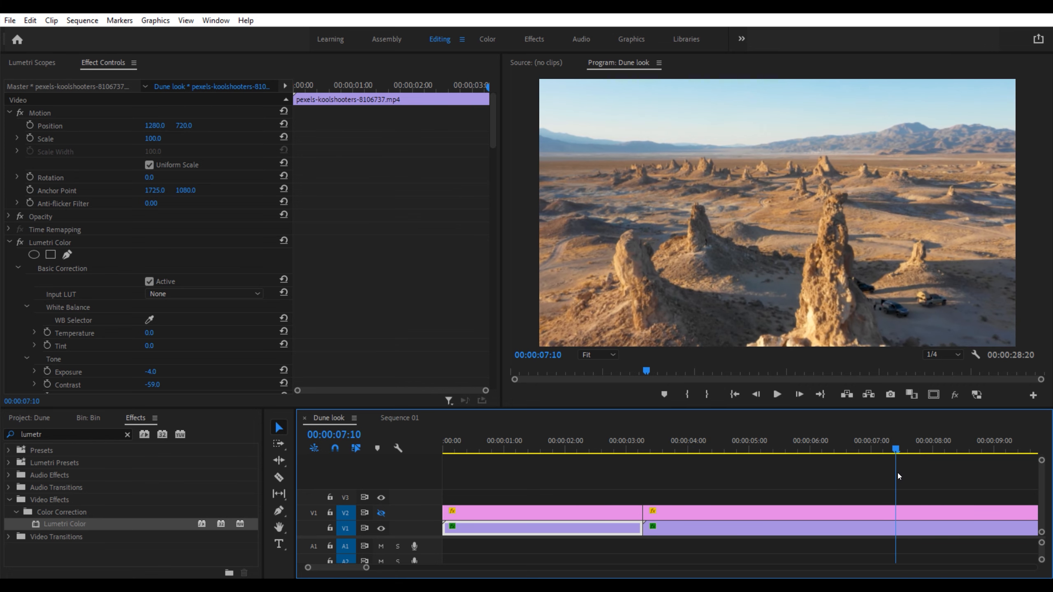
click(690, 530)
drag(69, 525, 726, 534)
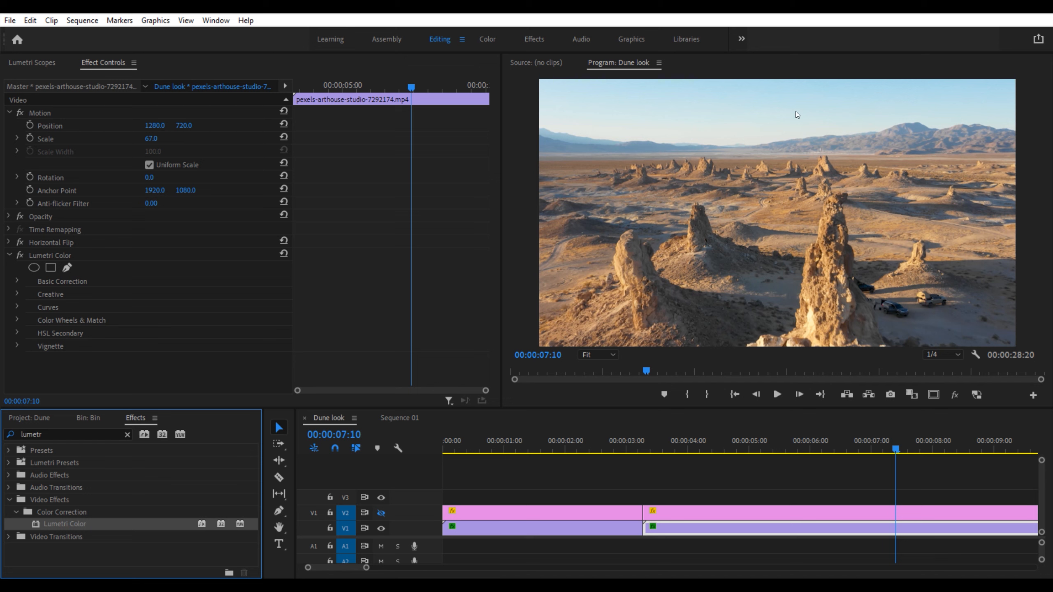
- Compare the ungraded desert clip with the film reference by showing and hiding track V2
click(381, 513)
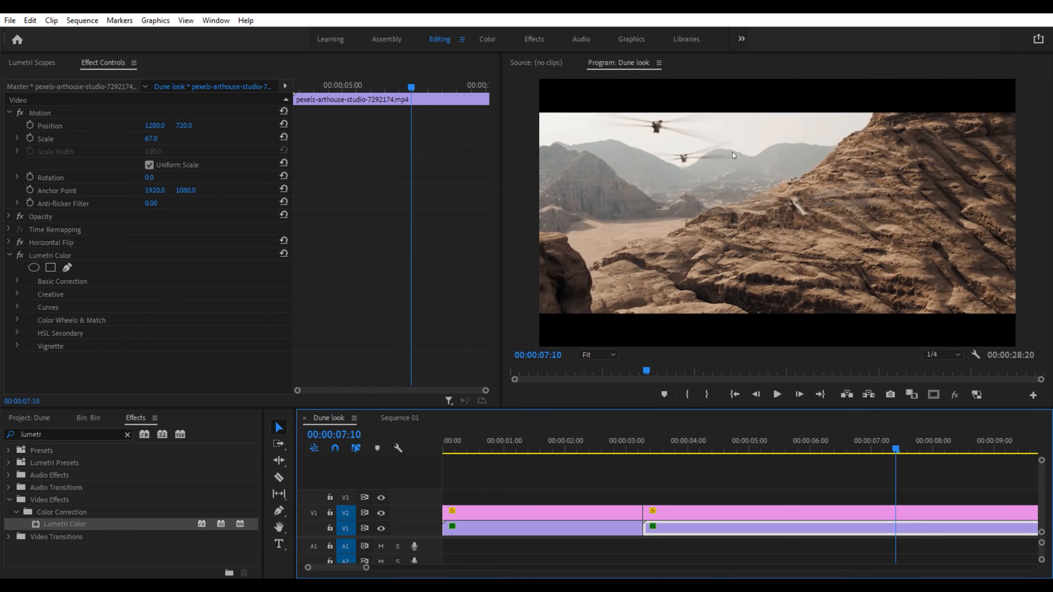
click(382, 513)
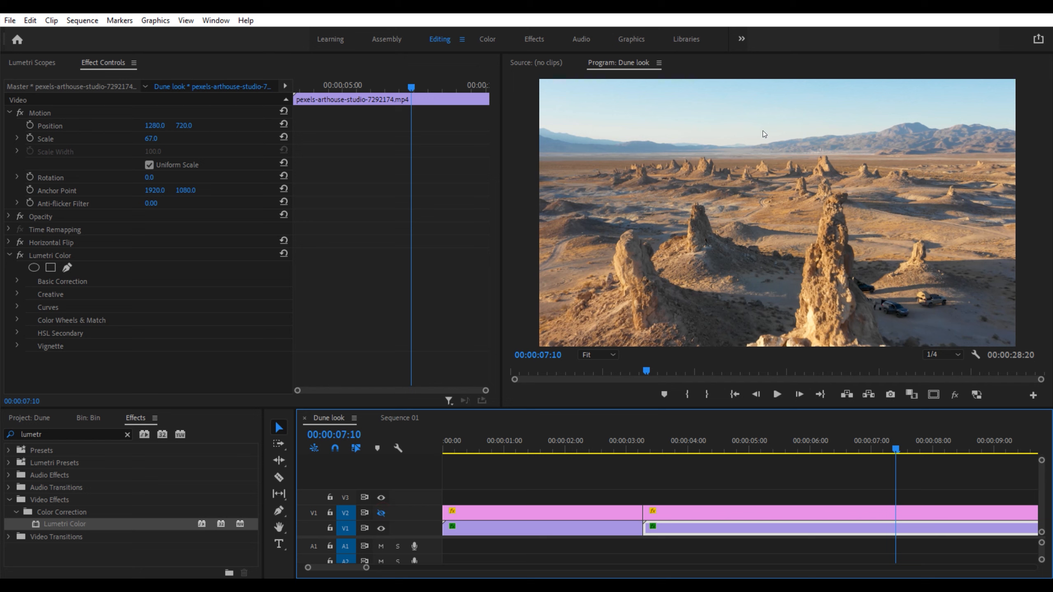
click(382, 513)
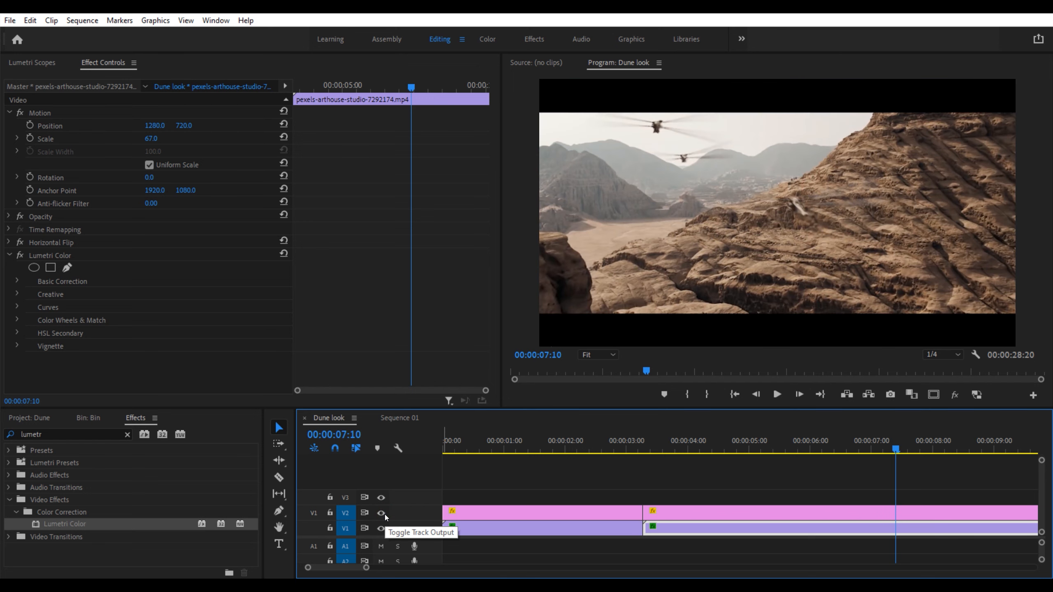
click(381, 513)
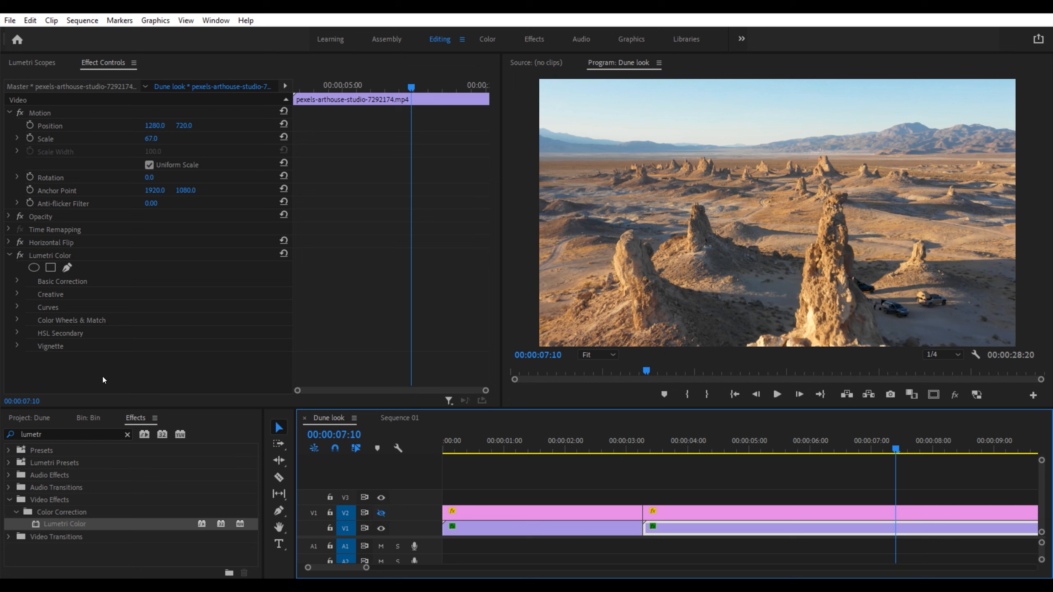
- Rename the desert clip's Lumetri Color effect as "Main LUT"
right_click(60, 259)
click(61, 261)
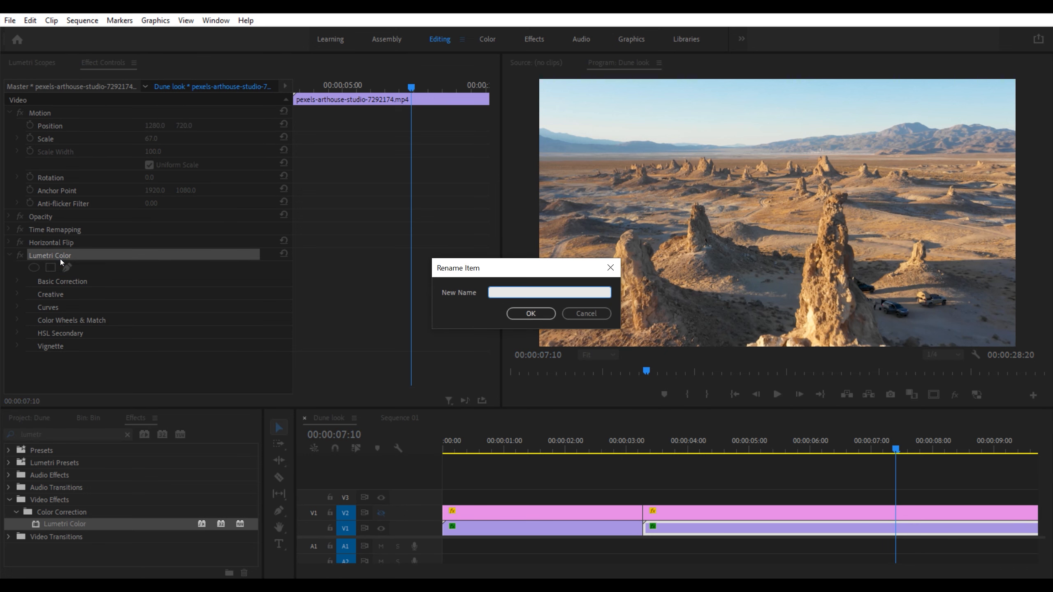
text(Main LUT)
key(Return)
- Load Lynx _REC709.cube from the 3. Retro Red folder as the Creative look of the Main LUT effect
click(15, 294)
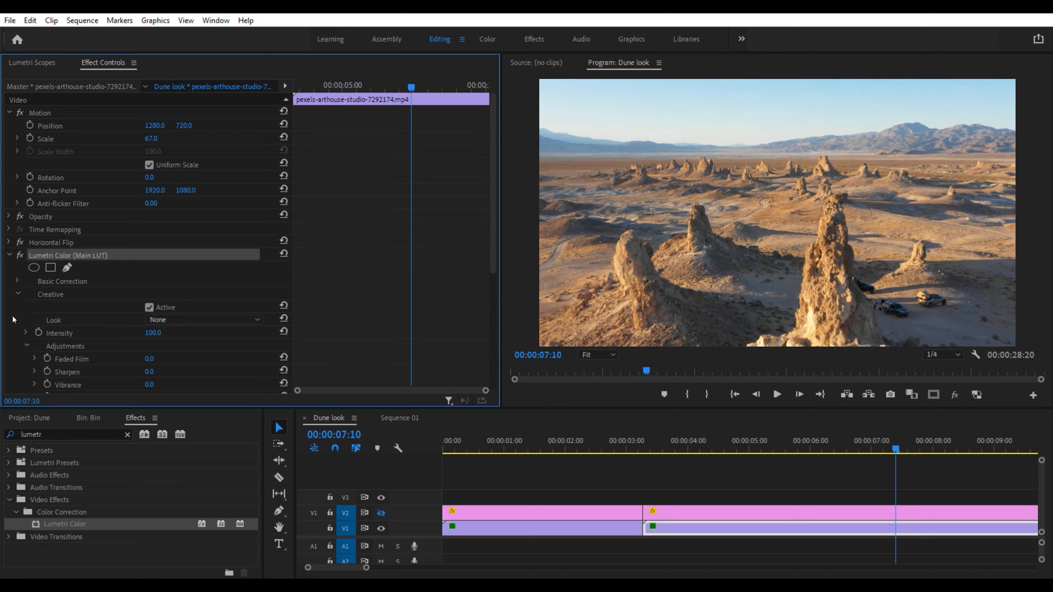
click(205, 323)
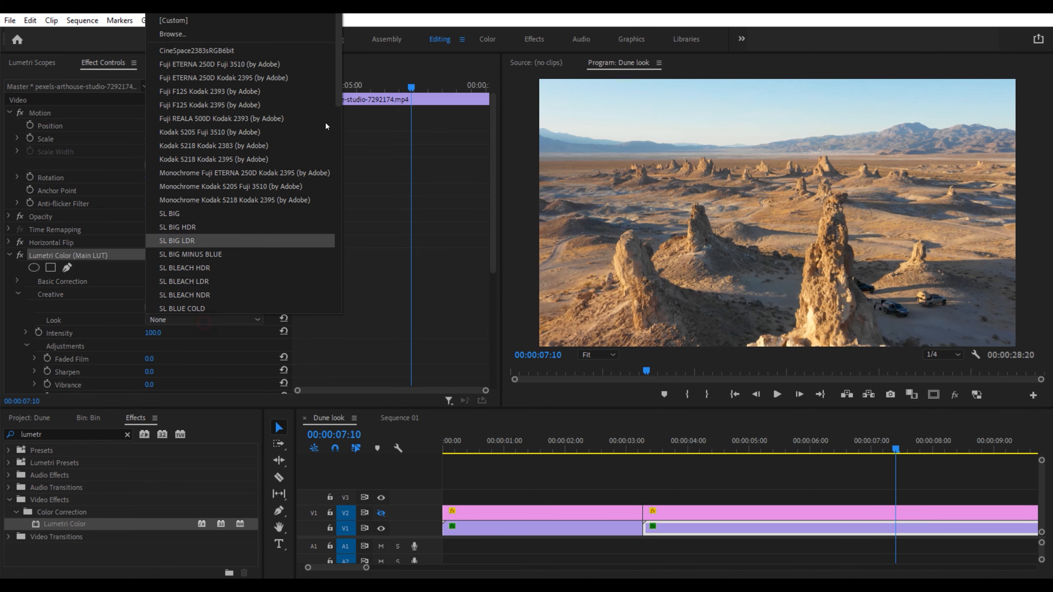
click(286, 35)
double_click(167, 116)
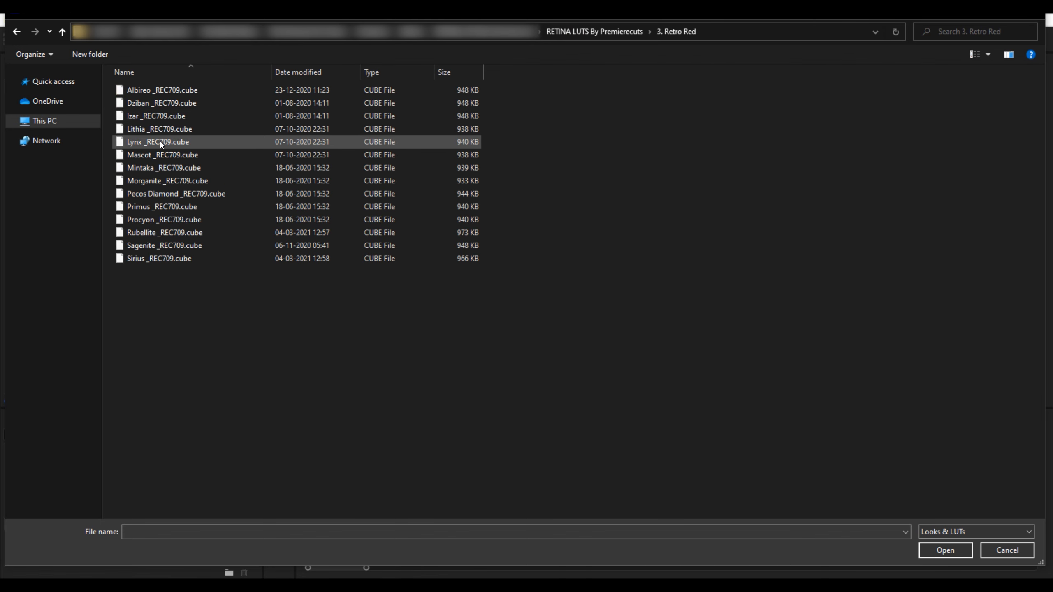
click(161, 143)
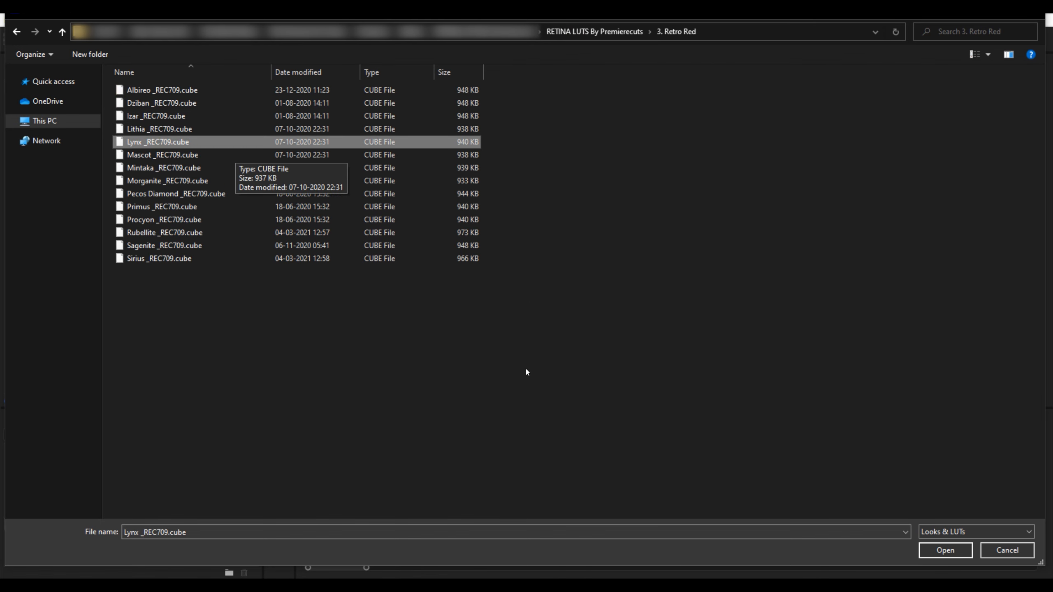
click(962, 555)
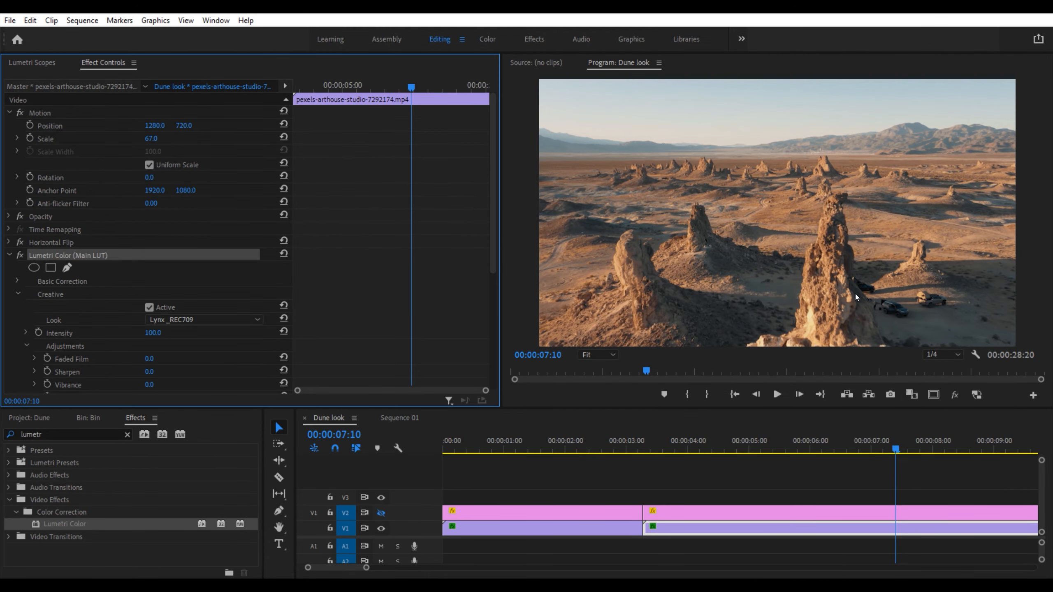
- Compare the desert clip with and without the Main LUT effect, and against the film reference on V2
click(20, 255)
click(20, 255)
click(20, 255)
click(20, 255)
click(20, 255)
click(20, 255)
scroll(22, 352, down, 3)
click(382, 514)
- Set the Basic Correction saturation of the Main LUT effect to 75 and collapse the effect
click(18, 195)
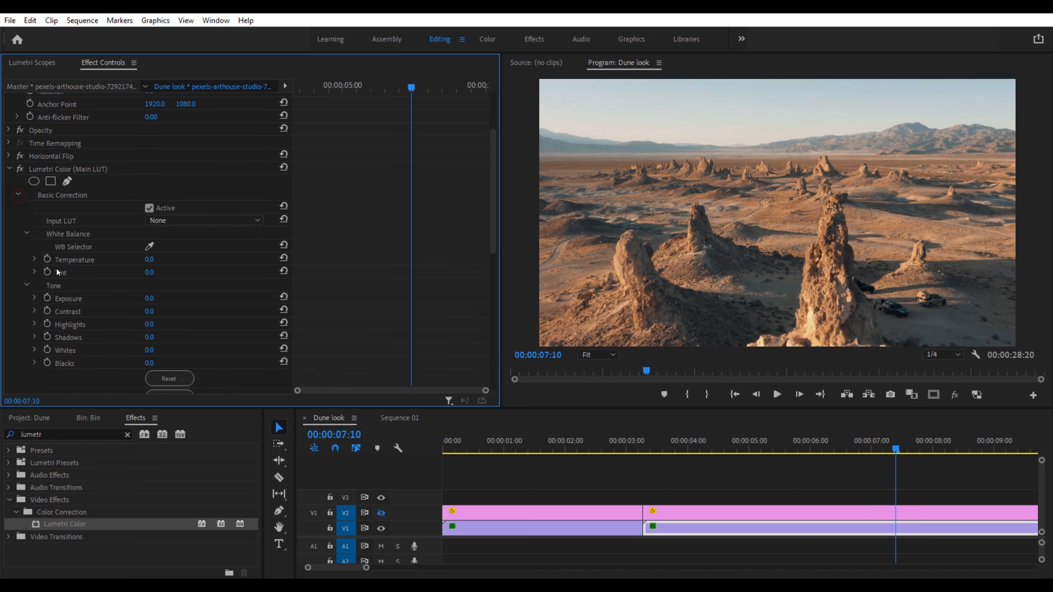
scroll(120, 337, down, 3)
text(75)
click(229, 344)
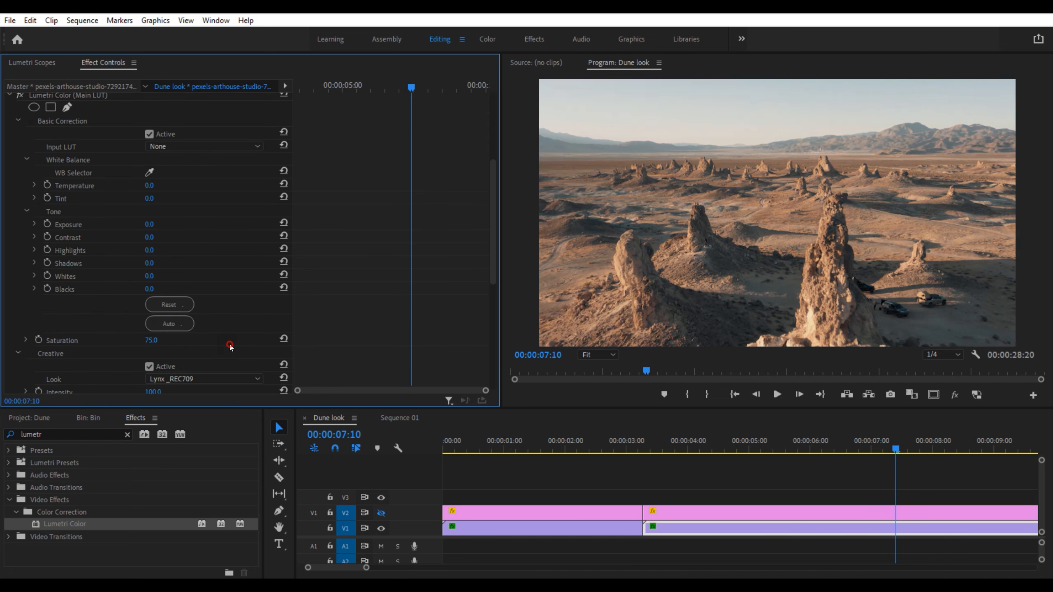
scroll(23, 155, up, 2)
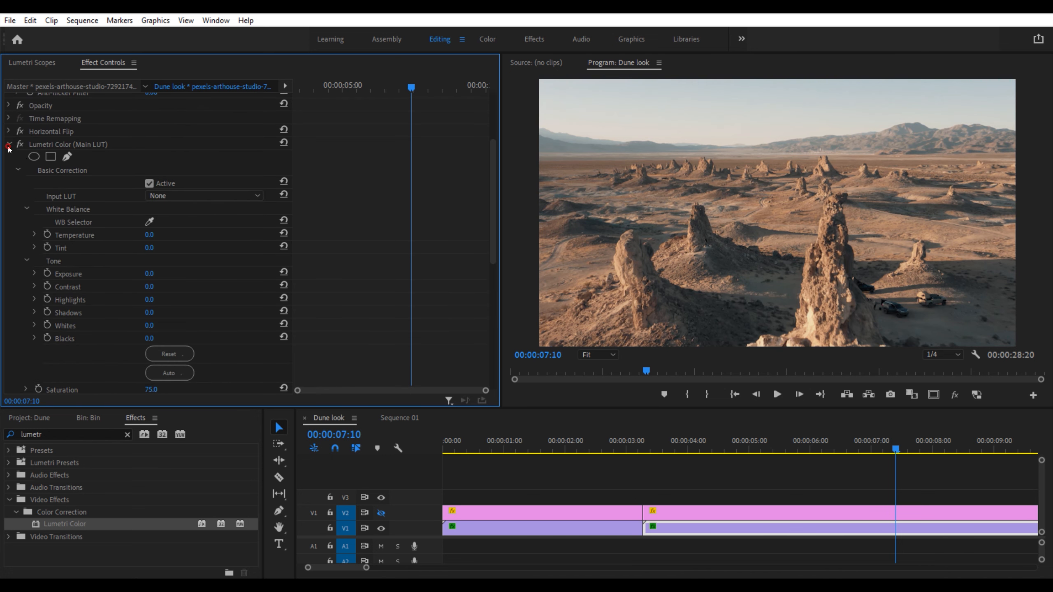
click(8, 145)
- Add a second Lumetri Color effect above Main LUT and rename it as "Adjustments"
drag(78, 524, 119, 253)
click(59, 251)
right_click(61, 254)
click(62, 260)
text(Adjustments)
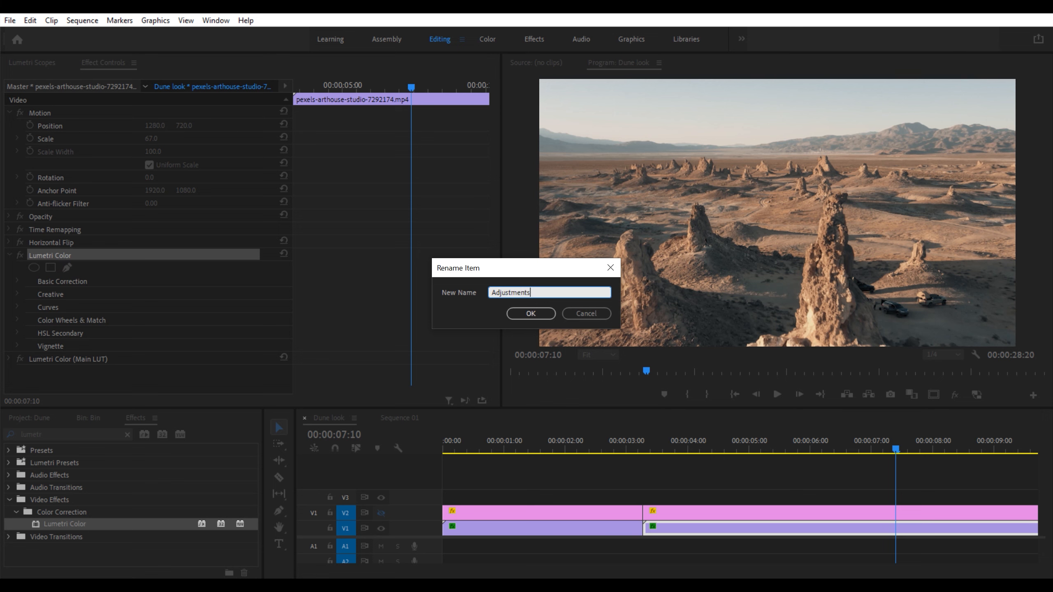
key(Return)
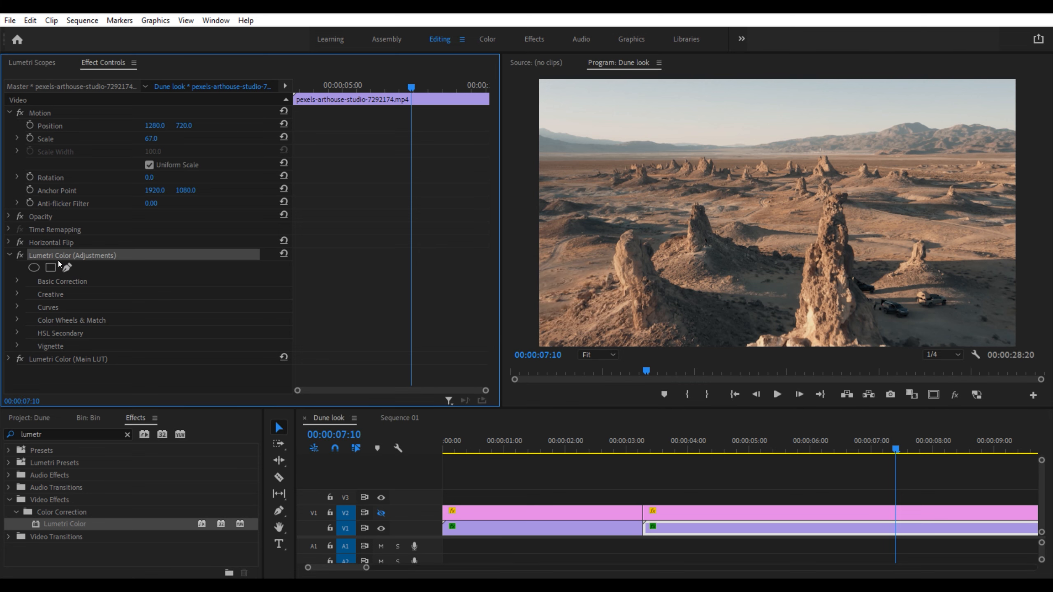
- Set the exposure to 0.3 and the contrast to -11 in the Adjustments effect's Basic Correction
click(17, 282)
scroll(23, 312, down, 3)
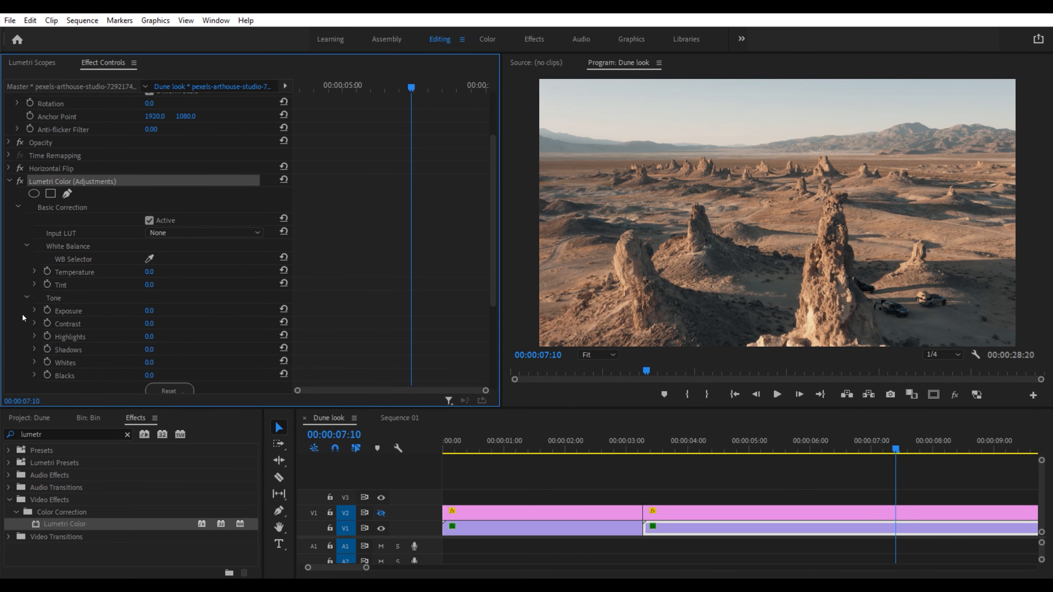
scroll(32, 331, down, 1)
mouse_move(150, 286)
mouse_down()
mouse_move(140, 287)
mouse_move(151, 287)
mouse_up()
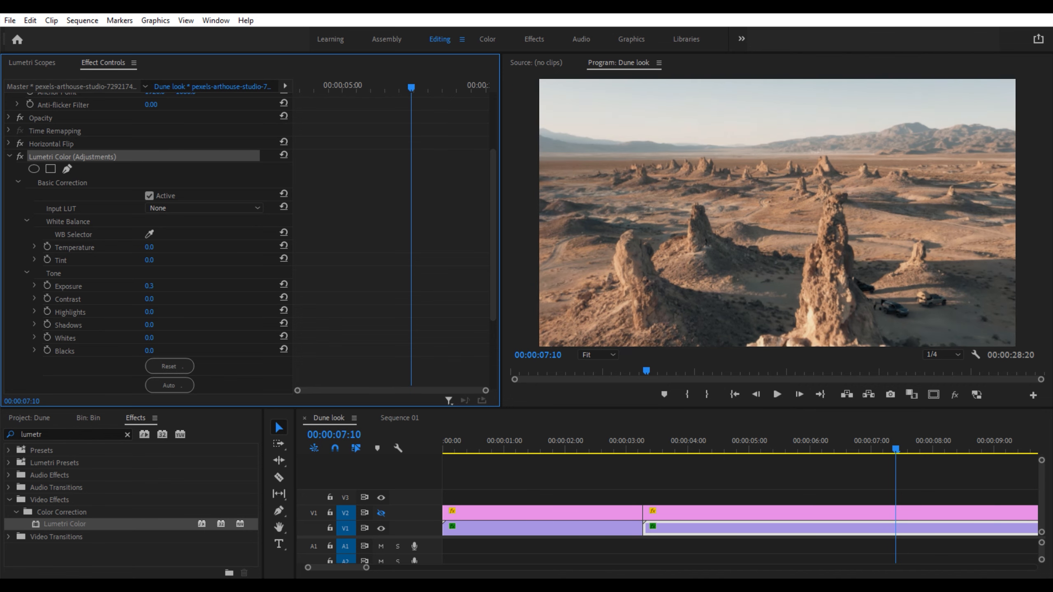
click(19, 158)
click(20, 157)
scroll(148, 252, down, 2)
mouse_move(159, 250)
mouse_down()
mouse_move(150, 249)
mouse_move(161, 250)
mouse_up()
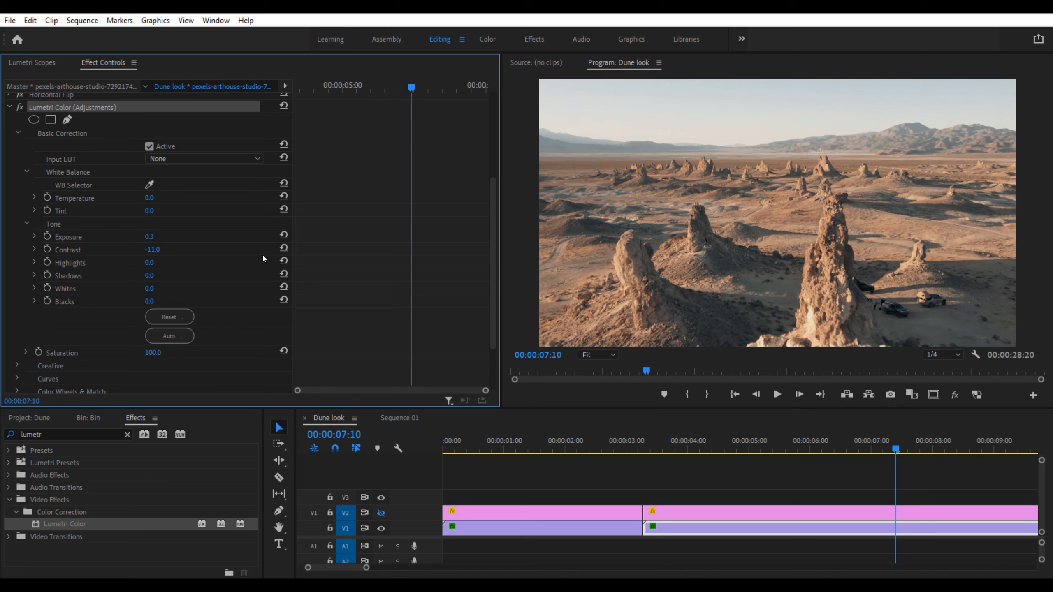
- Add midtone and highlight points to the white RGB curve of the Adjustments effect and slightly lower its white end
scroll(245, 248, down, 3)
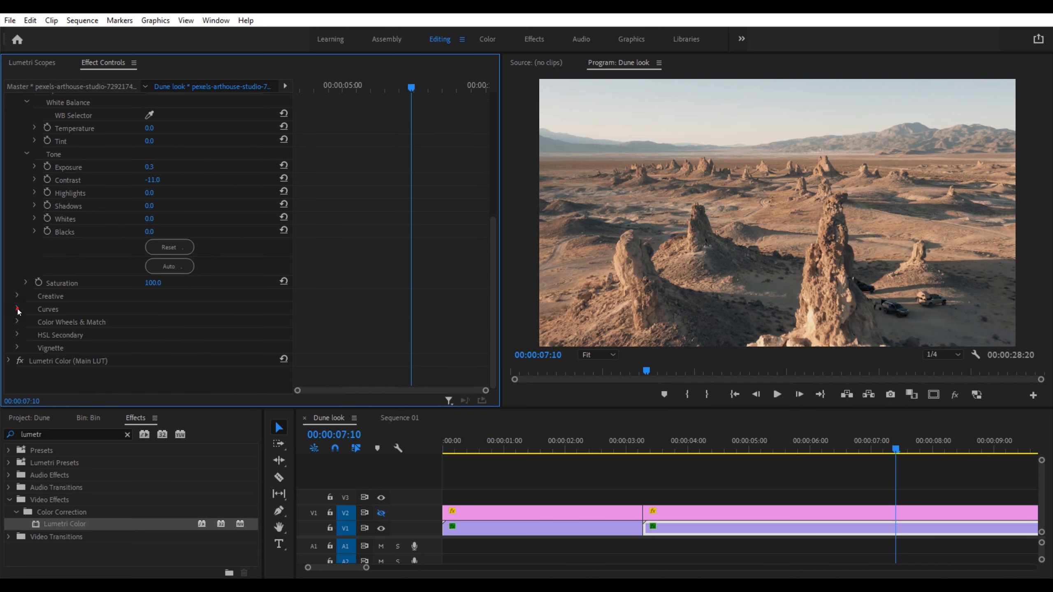
click(17, 309)
scroll(25, 305, down, 5)
scroll(58, 270, up, 1)
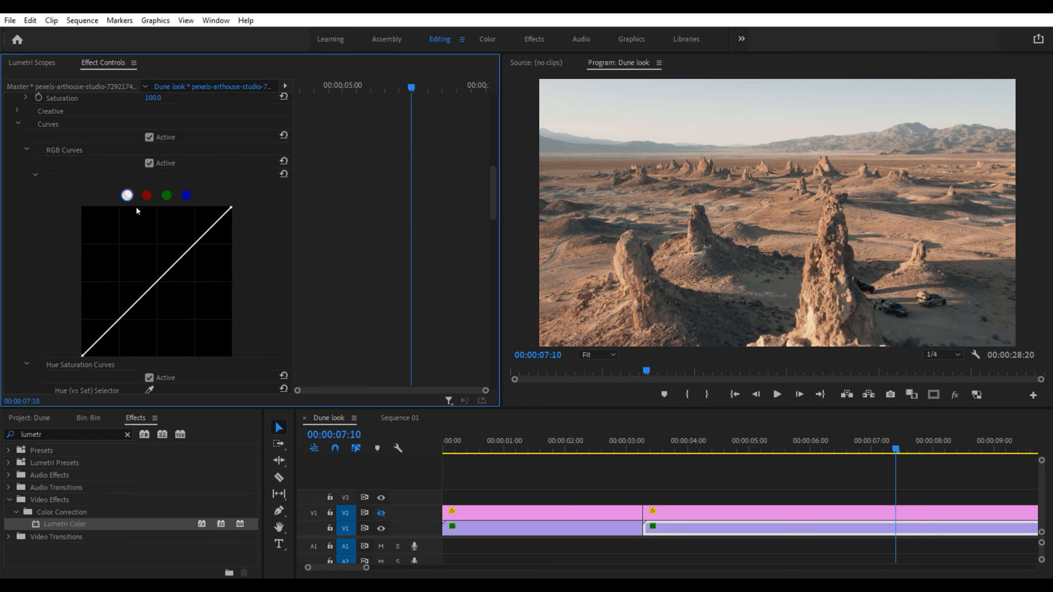
click(157, 281)
drag(231, 208, 230, 212)
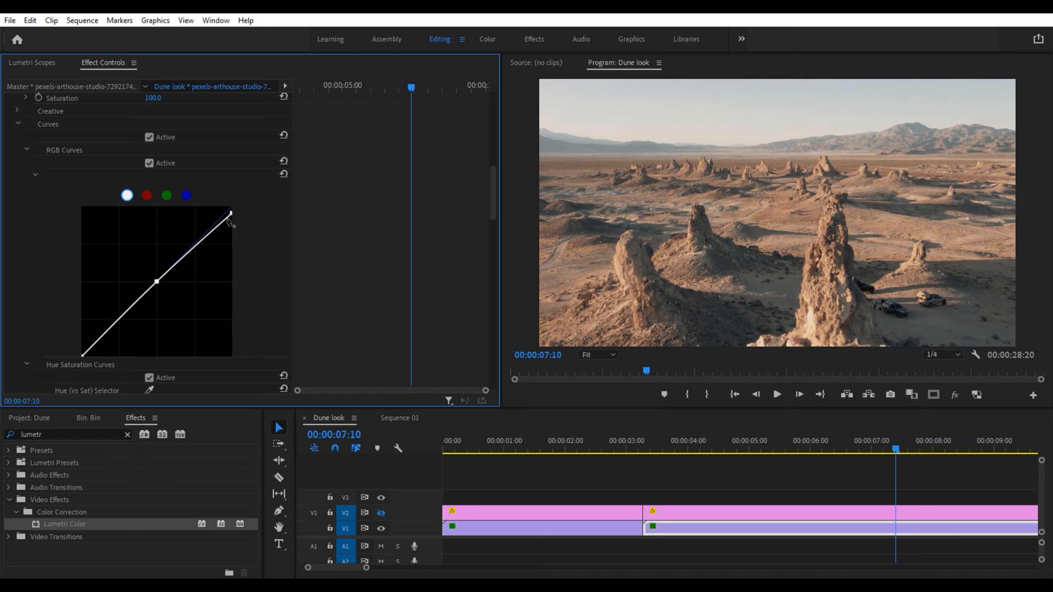
click(218, 224)
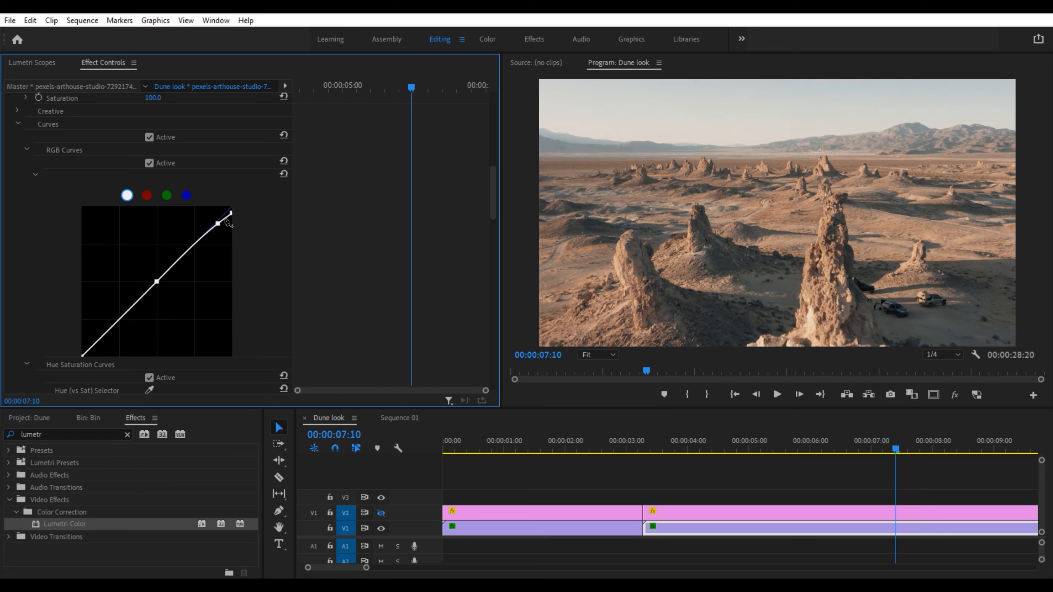
drag(231, 214, 231, 214)
click(25, 149)
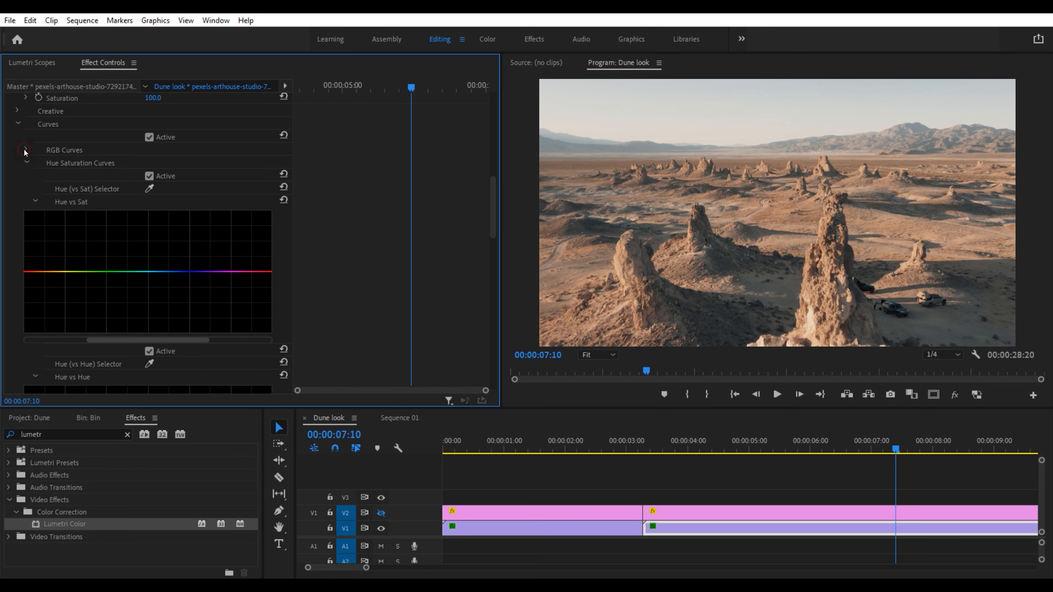
- Sample the desert's orange tone for the Hue vs Hue curve and slightly lower the curve's central orange point
click(34, 202)
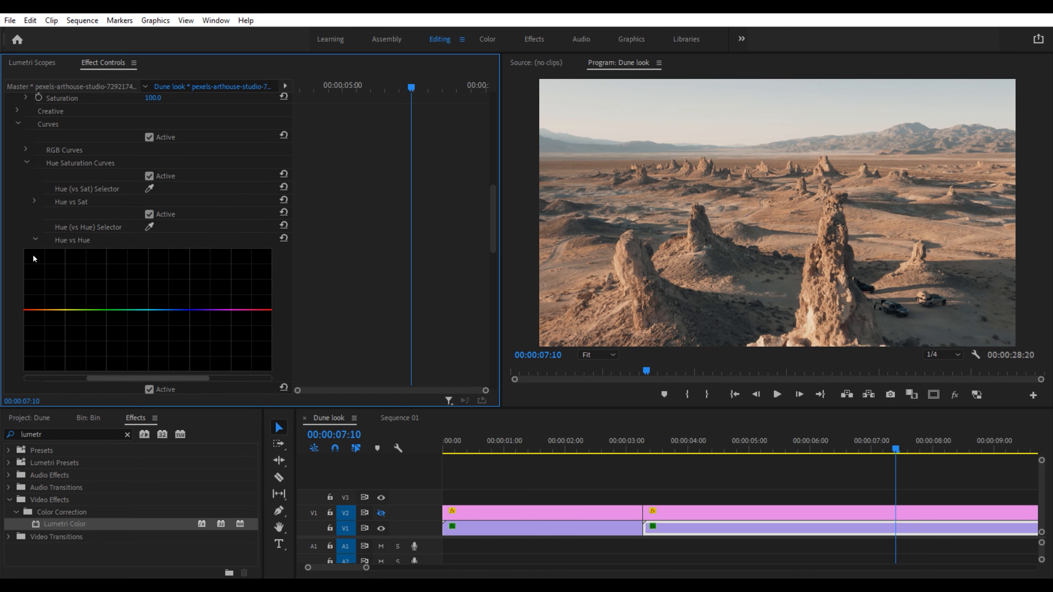
scroll(34, 258, down, 3)
click(70, 179)
click(150, 165)
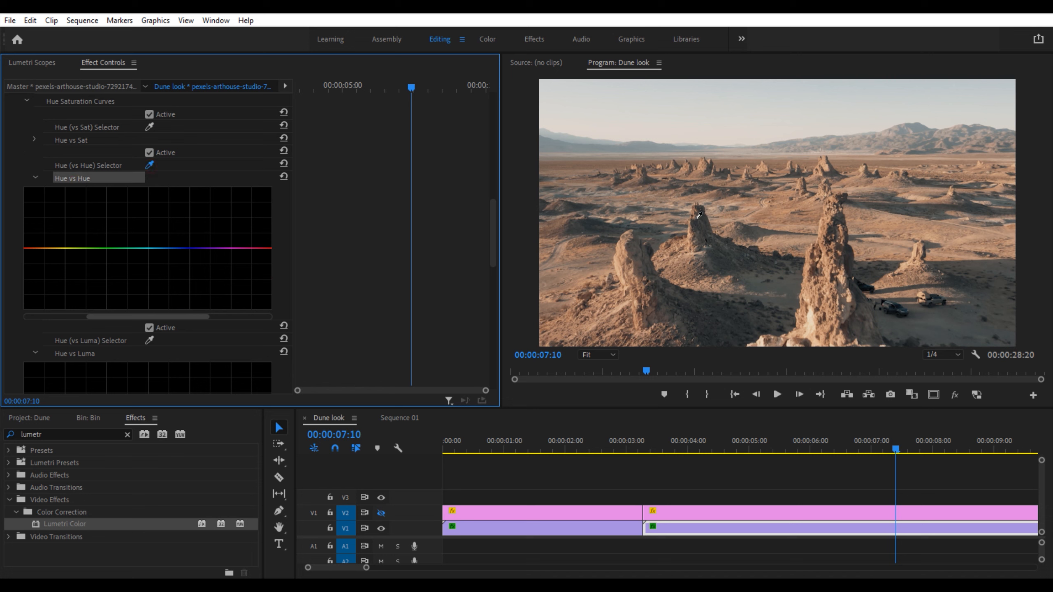
click(786, 210)
drag(41, 251, 42, 251)
scroll(16, 152, up, 2)
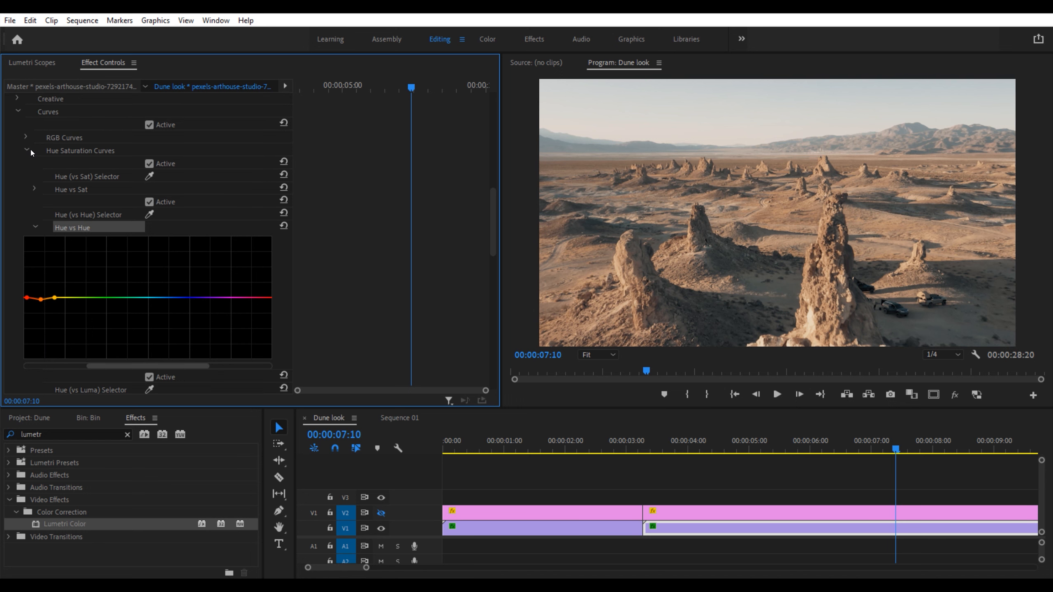
- Lower the midtones and slightly raise the highlights and shadows in the Adjustments effect's color wheels, checking against the Dune reference
click(26, 150)
click(16, 323)
scroll(11, 299, down, 5)
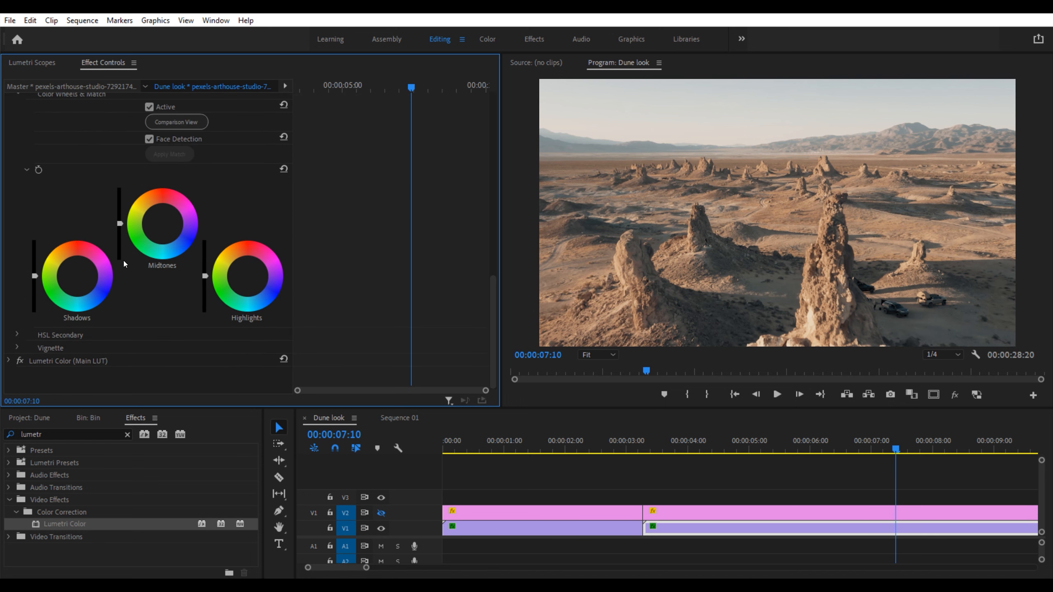
drag(119, 224, 120, 241)
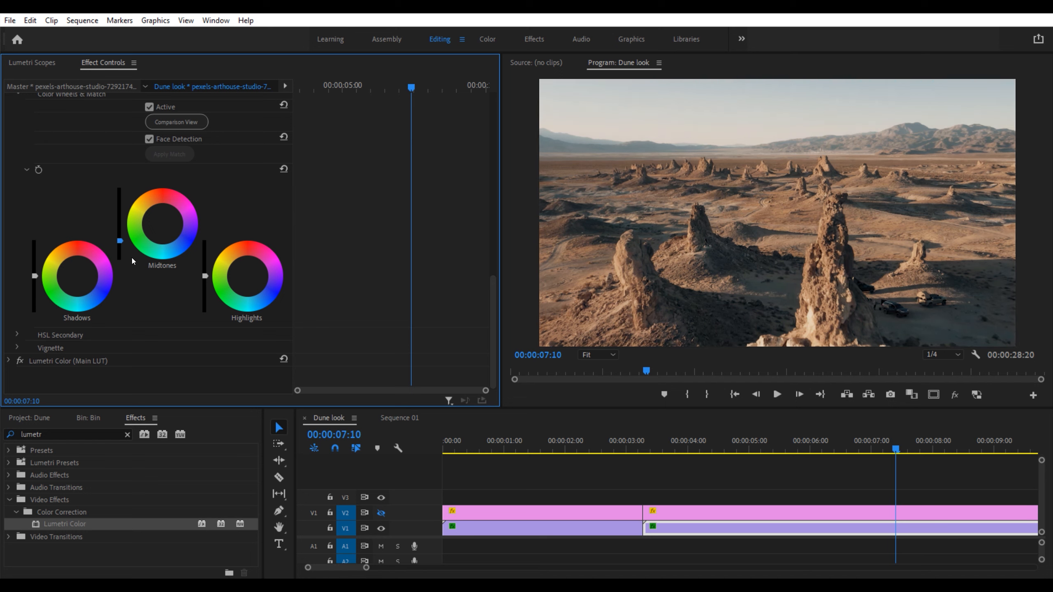
drag(207, 279, 208, 271)
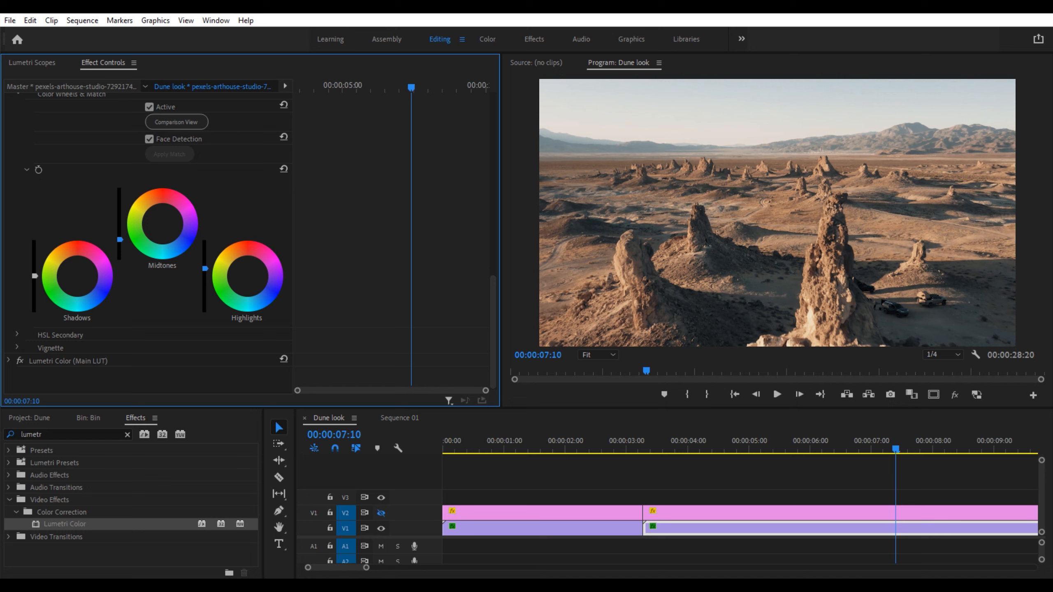
drag(35, 276, 35, 274)
scroll(79, 210, up, 3)
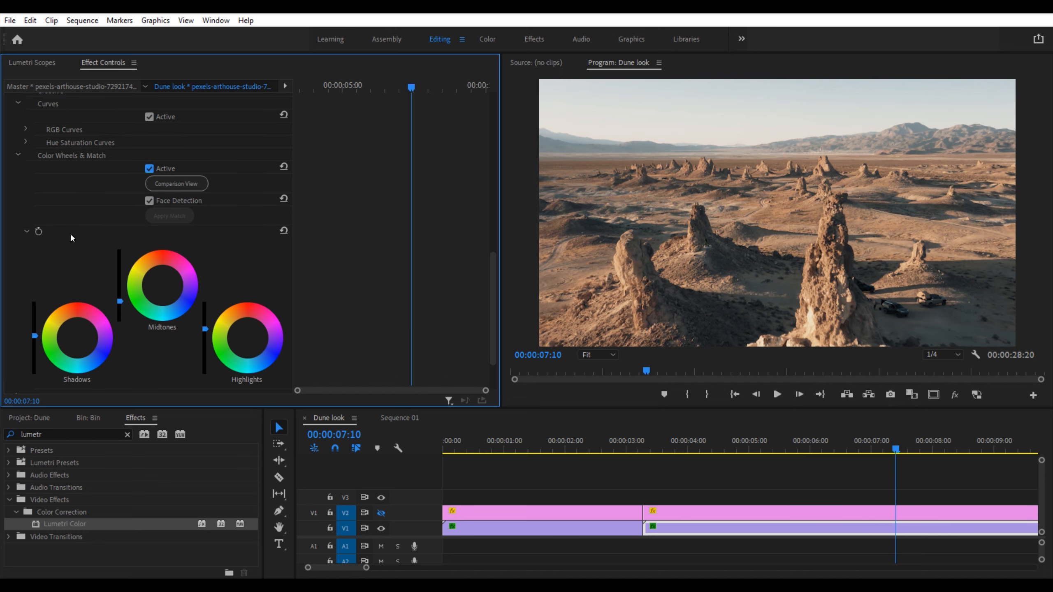
click(381, 513)
click(381, 513)
click(381, 513)
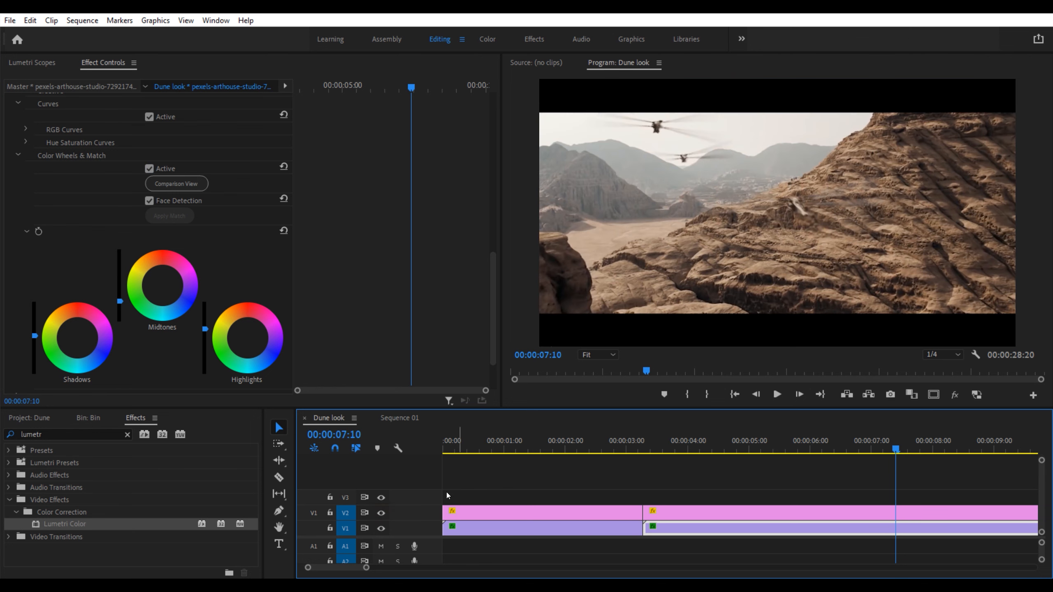
click(381, 513)
- Add a third Lumetri Color effect between Adjustments and Main LUT and rename it as "Blue Hue Fix"
scroll(18, 175, up, 15)
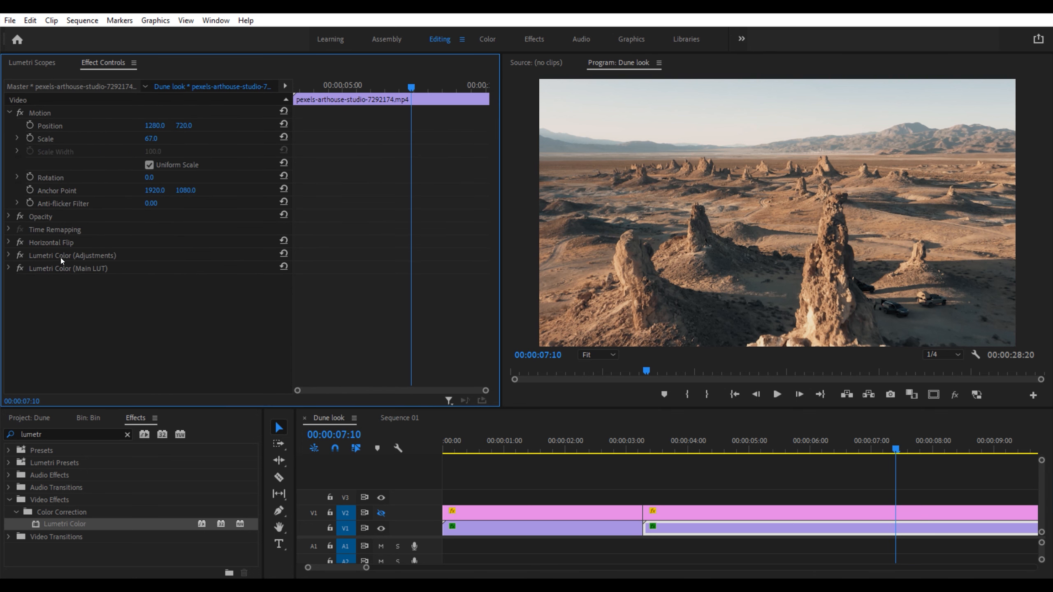
drag(83, 525, 113, 268)
right_click(64, 268)
click(75, 275)
text(Blue )
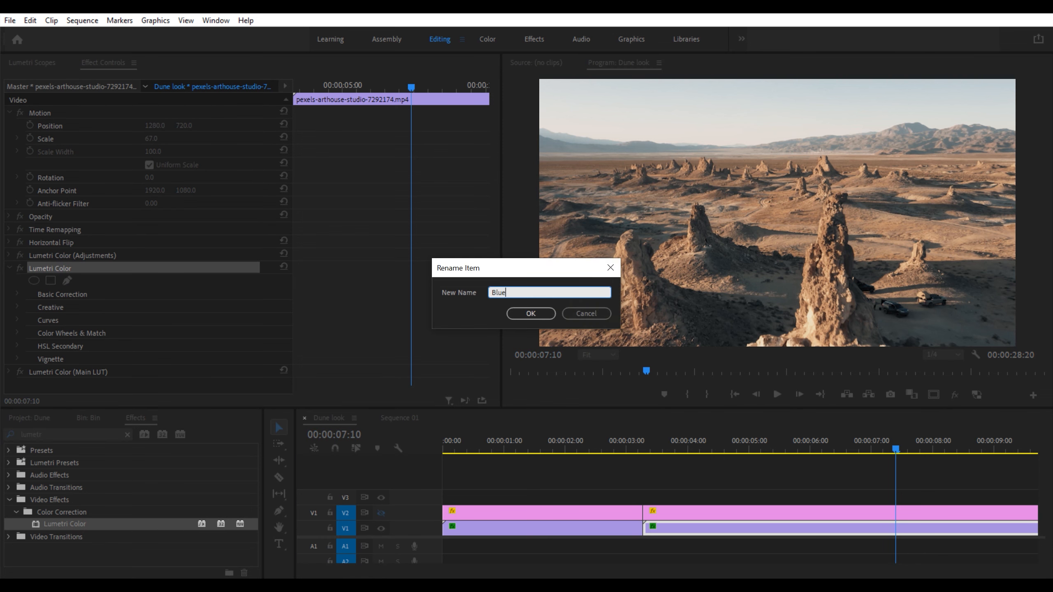
text(Hue Fix)
key(Return)
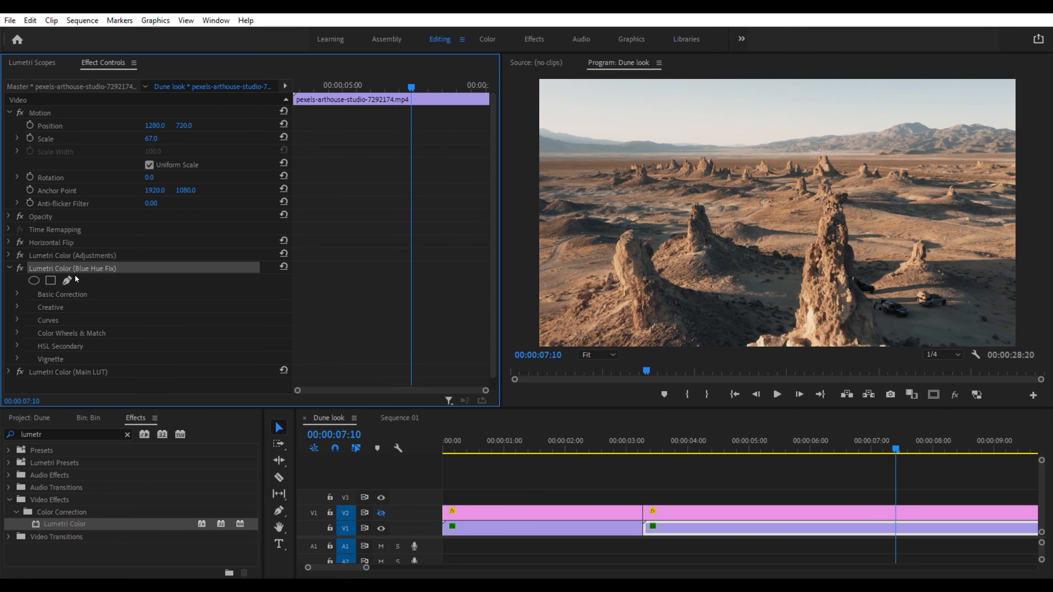
- Disable the Adjustments and Main LUT effects and add cyan and blue-violet points to Blue Hue Fix's Hue vs Sat curve
scroll(149, 305, down, 1)
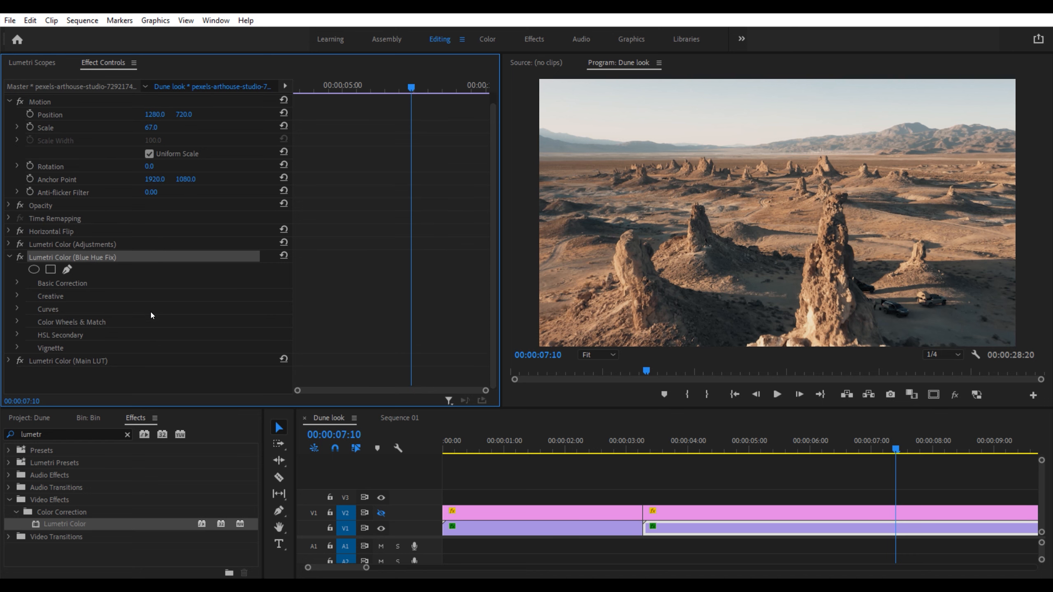
click(18, 309)
scroll(26, 343, down, 6)
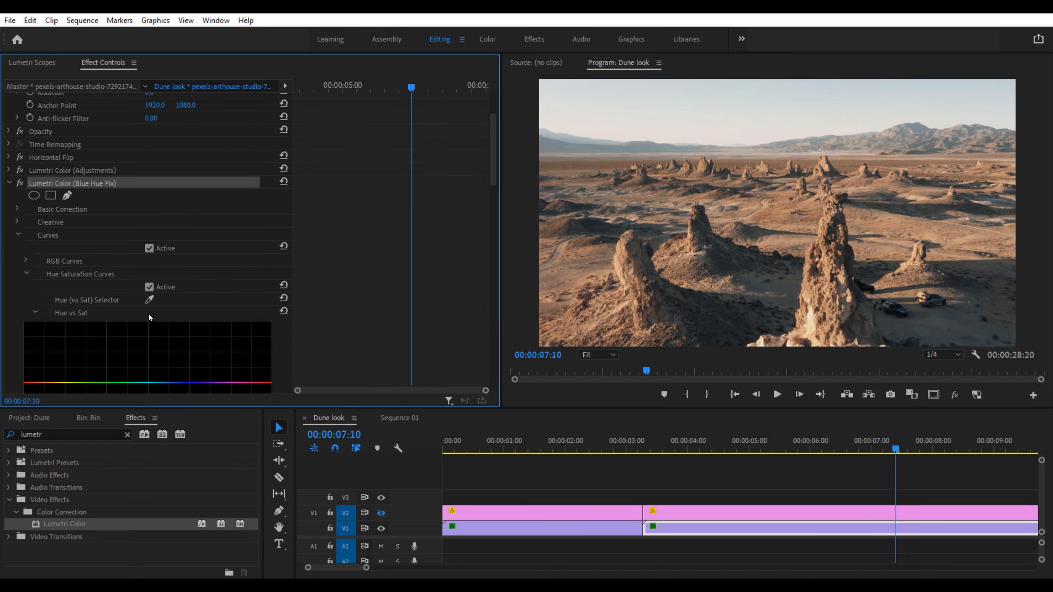
click(12, 184)
click(20, 256)
click(21, 282)
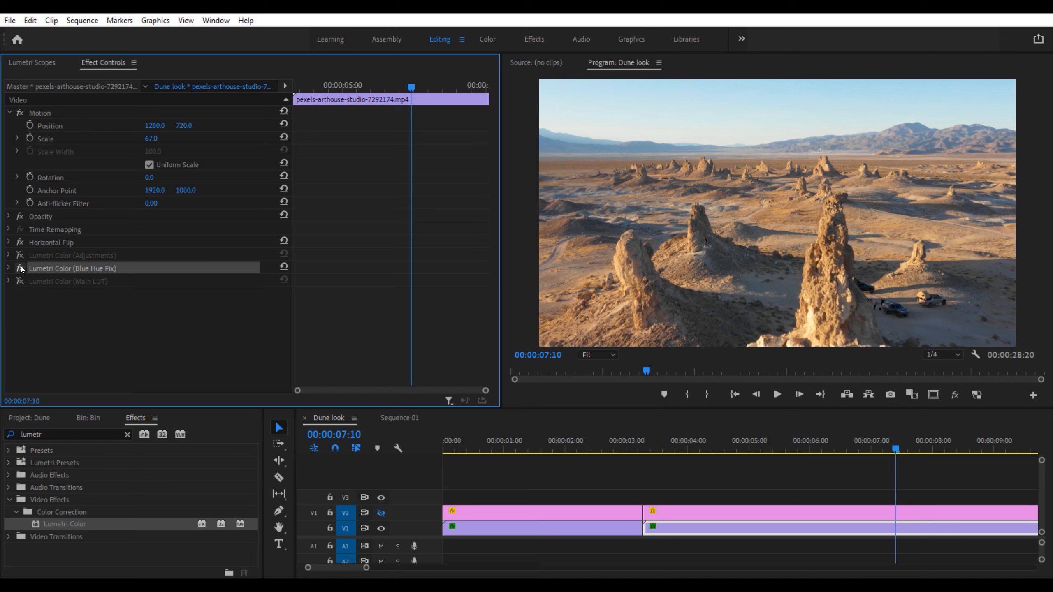
click(9, 268)
scroll(13, 299, down, 8)
click(137, 282)
click(198, 283)
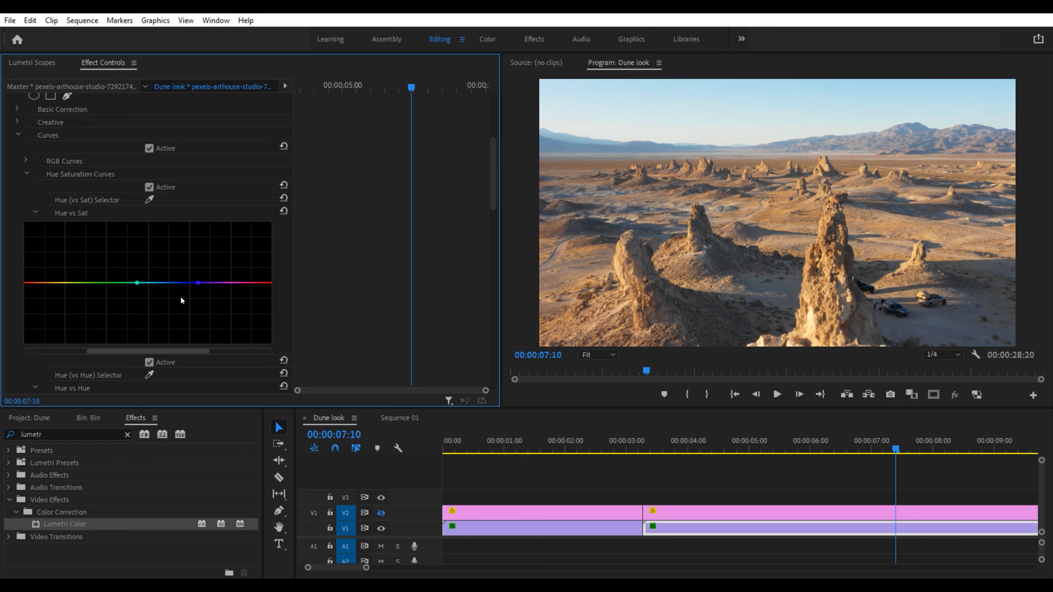
- Re-enable the Adjustments and Main LUT effects and lower the blue between the two points on Blue Hue Fix's Hue vs Sat curve
scroll(6, 162, up, 10)
click(8, 268)
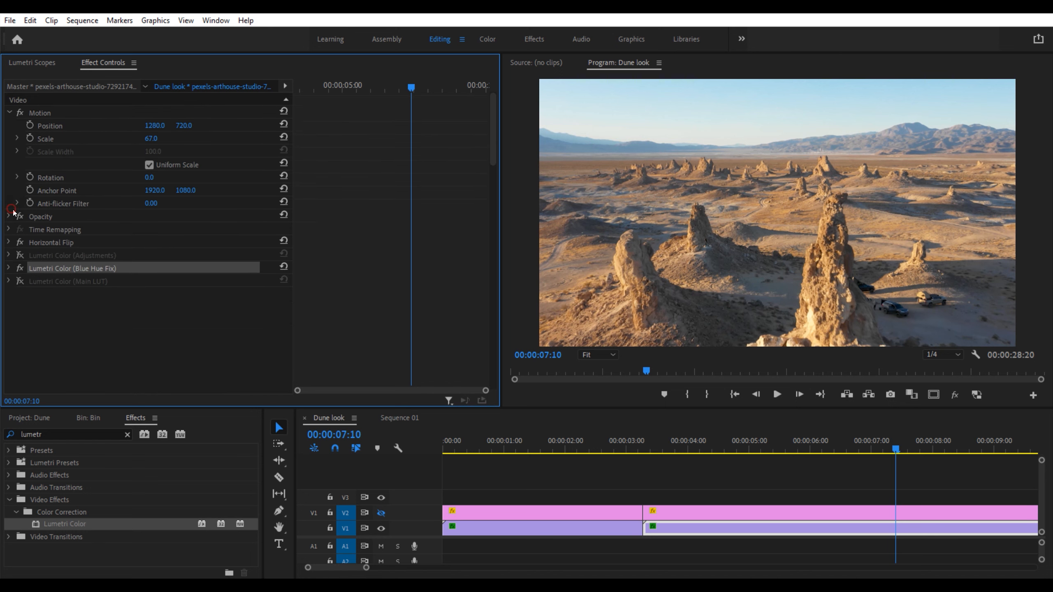
click(23, 256)
click(20, 284)
click(8, 268)
scroll(56, 307, down, 5)
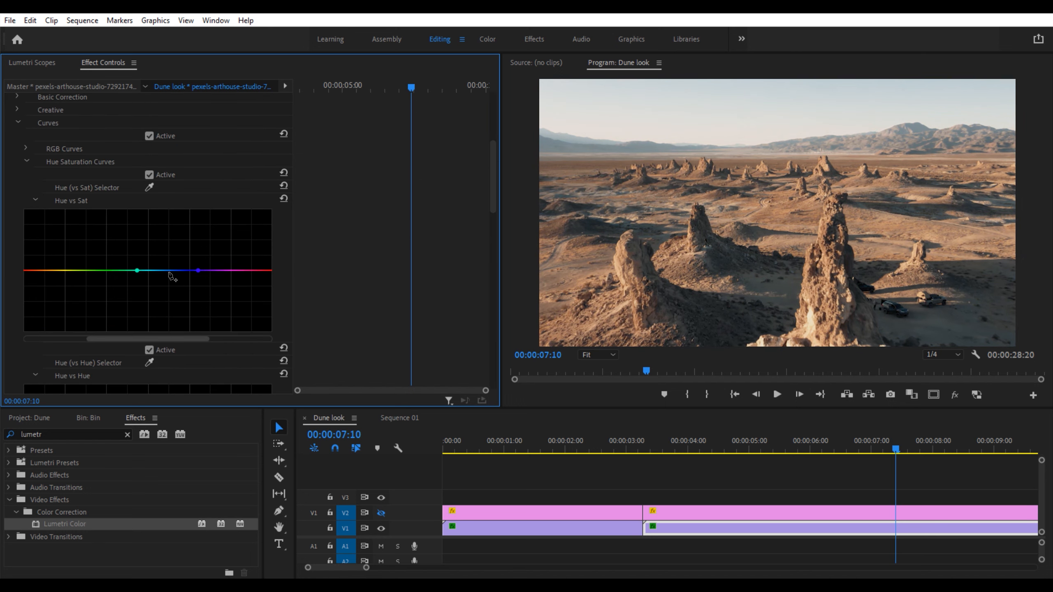
drag(171, 276, 169, 293)
click(381, 513)
click(381, 513)
- Compare the desert shot with and without its Lumetri Color effects
scroll(70, 230, up, 3)
click(70, 254)
click(70, 257)
ctrl+click(70, 268)
ctrl+click(67, 282)
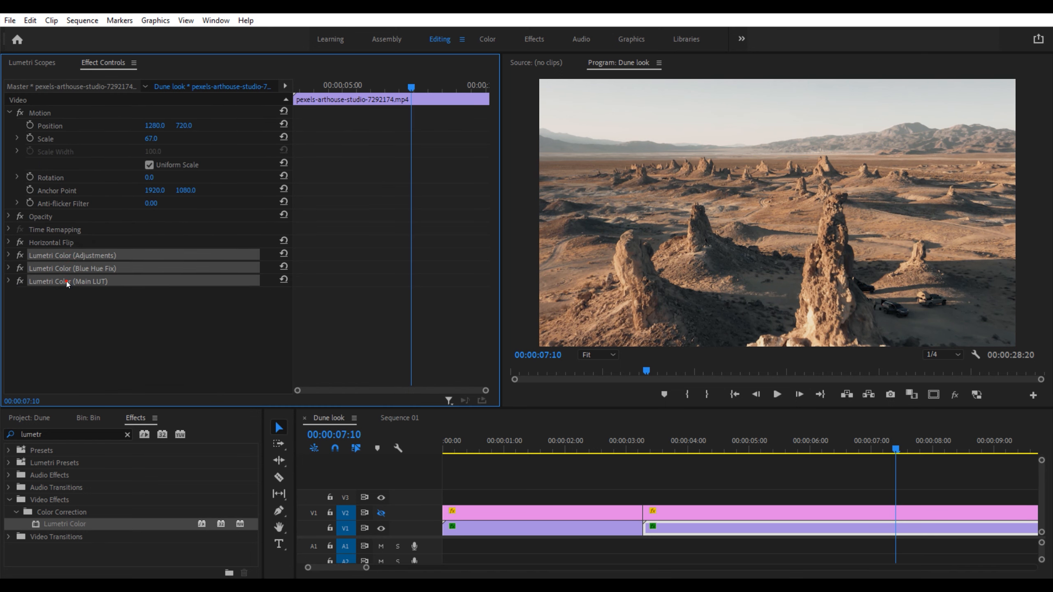
click(23, 282)
click(23, 282)
click(23, 282)
click(24, 282)
click(19, 282)
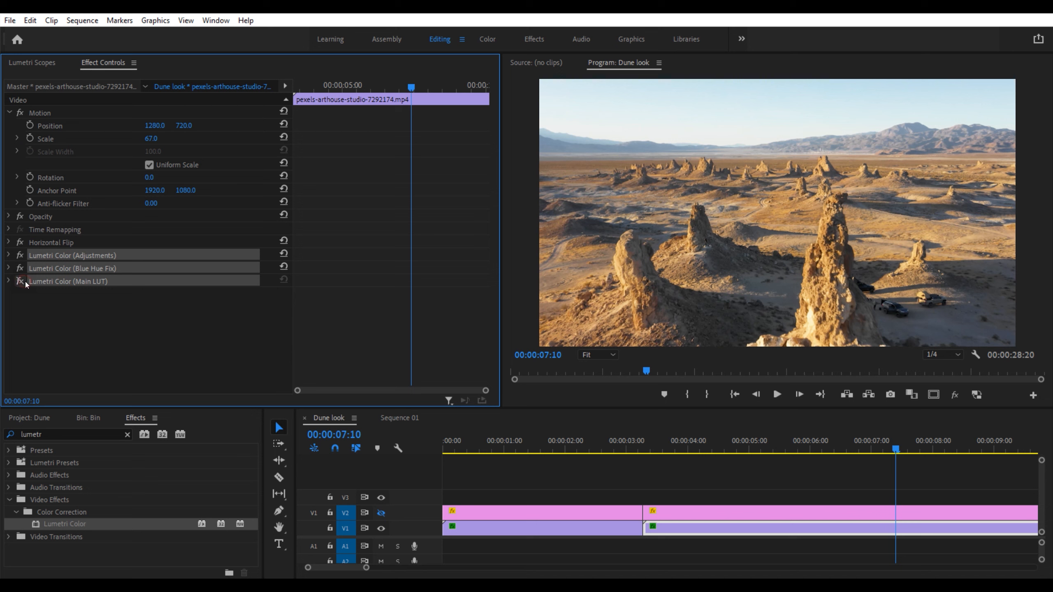
click(20, 281)
click(45, 328)
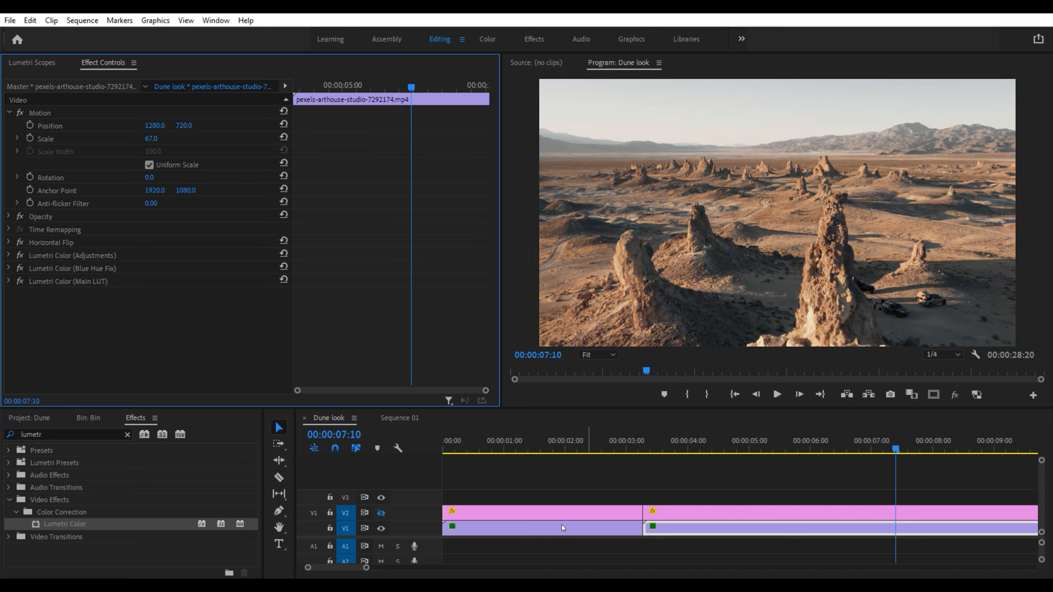
- Compare the shot with the Dune reference and nudge the central orange point on the Adjustments effect's Hue vs Hue curve
click(381, 513)
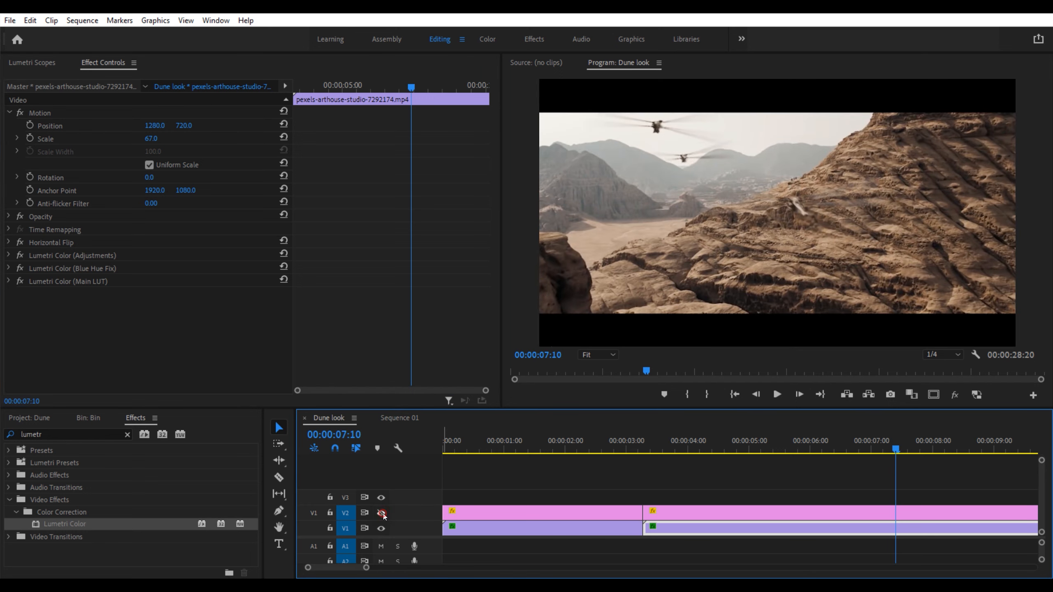
click(382, 513)
click(382, 513)
click(380, 513)
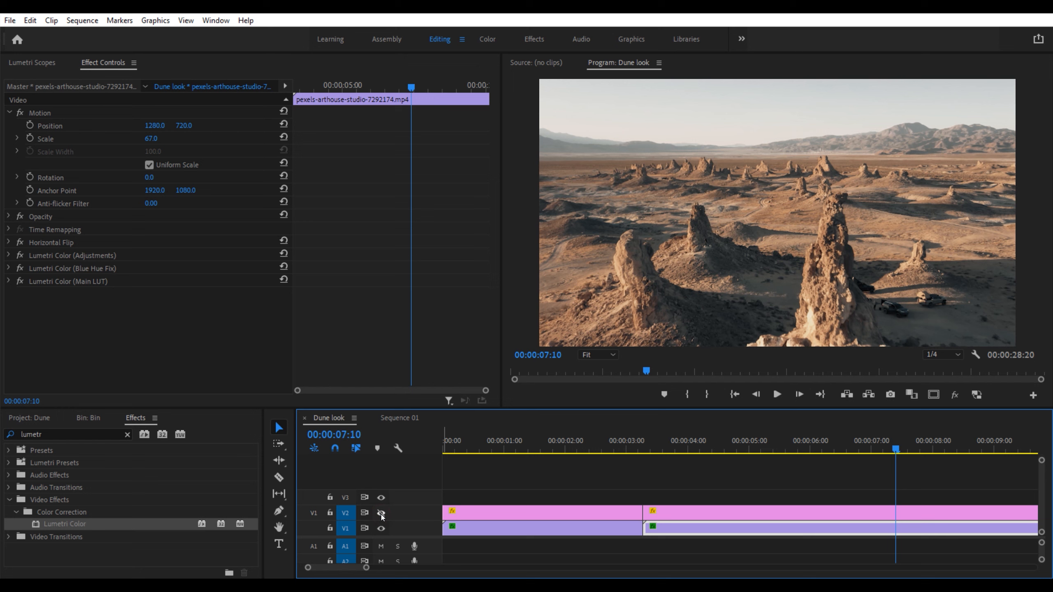
click(8, 255)
scroll(23, 298, down, 5)
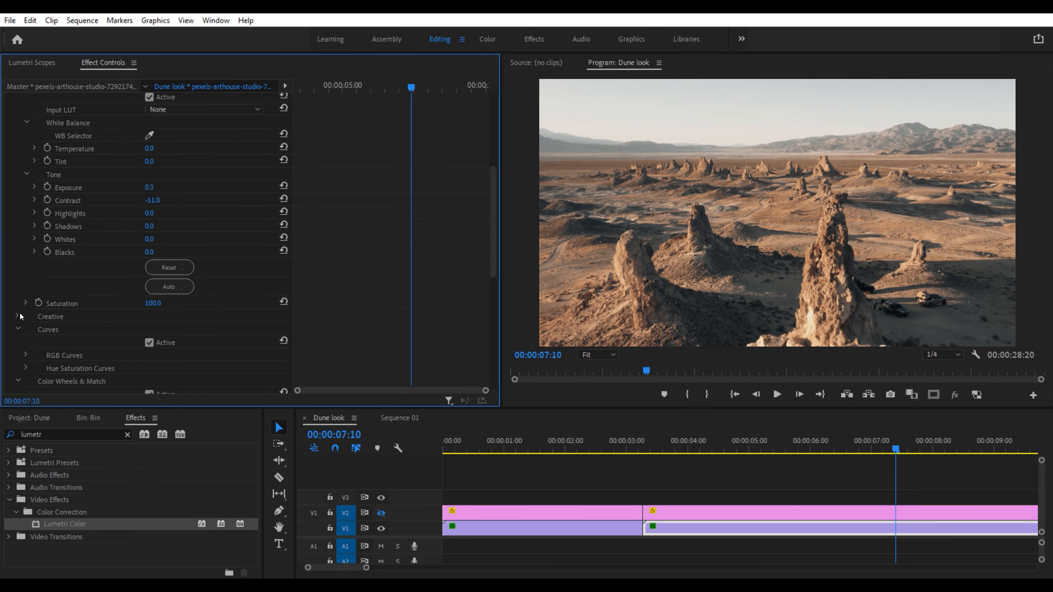
scroll(17, 165, up, 3)
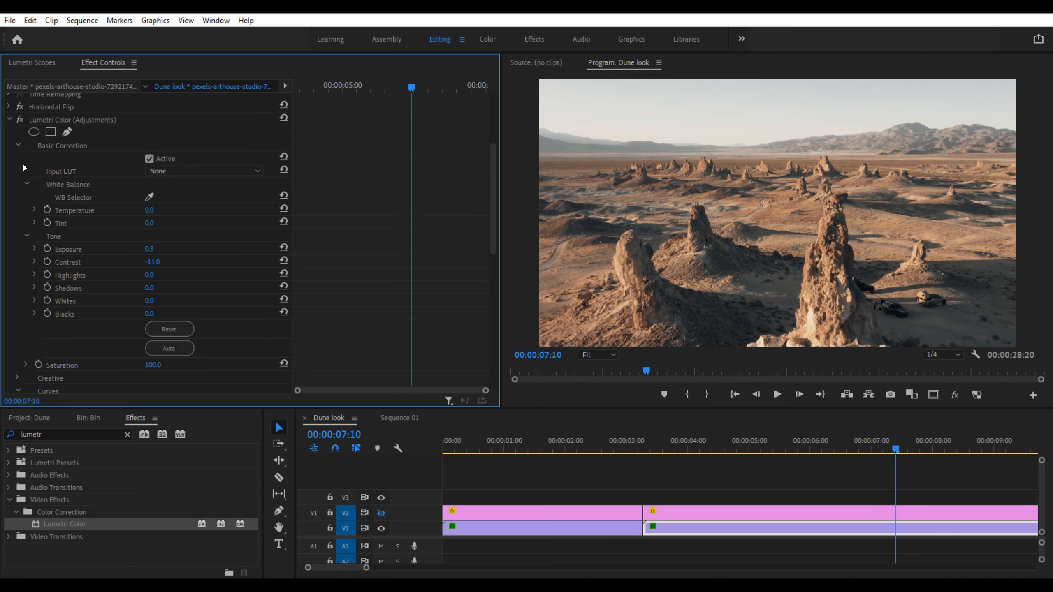
click(17, 145)
click(25, 210)
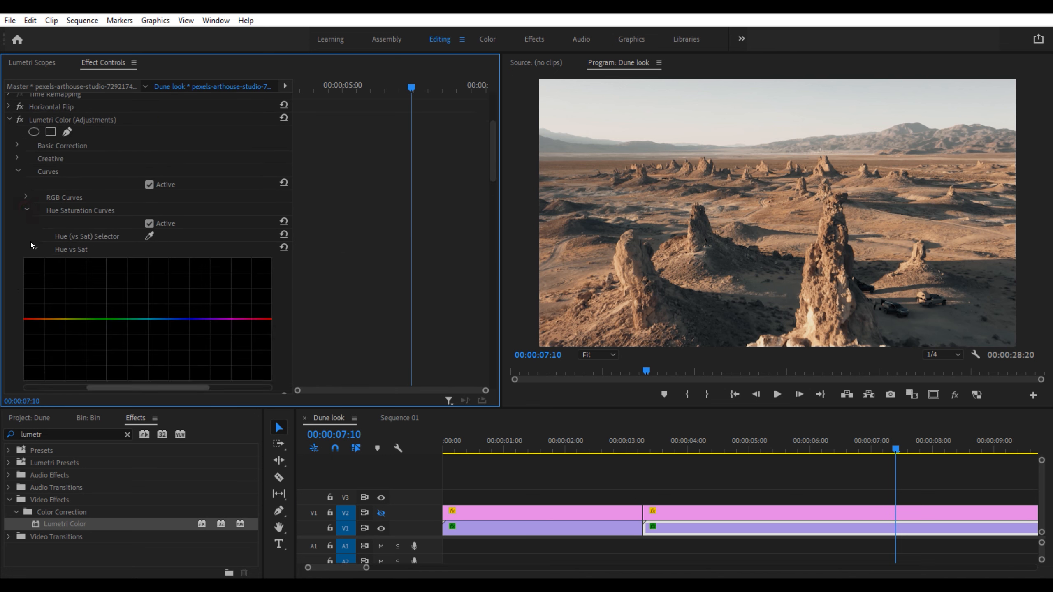
scroll(31, 242, down, 5)
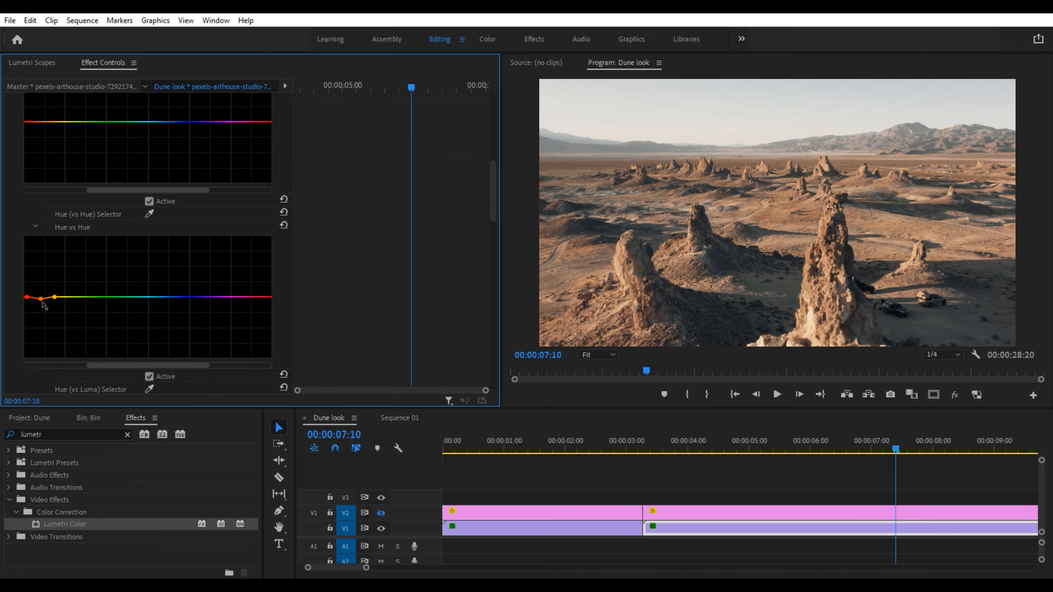
drag(43, 300, 42, 298)
scroll(12, 216, up, 10)
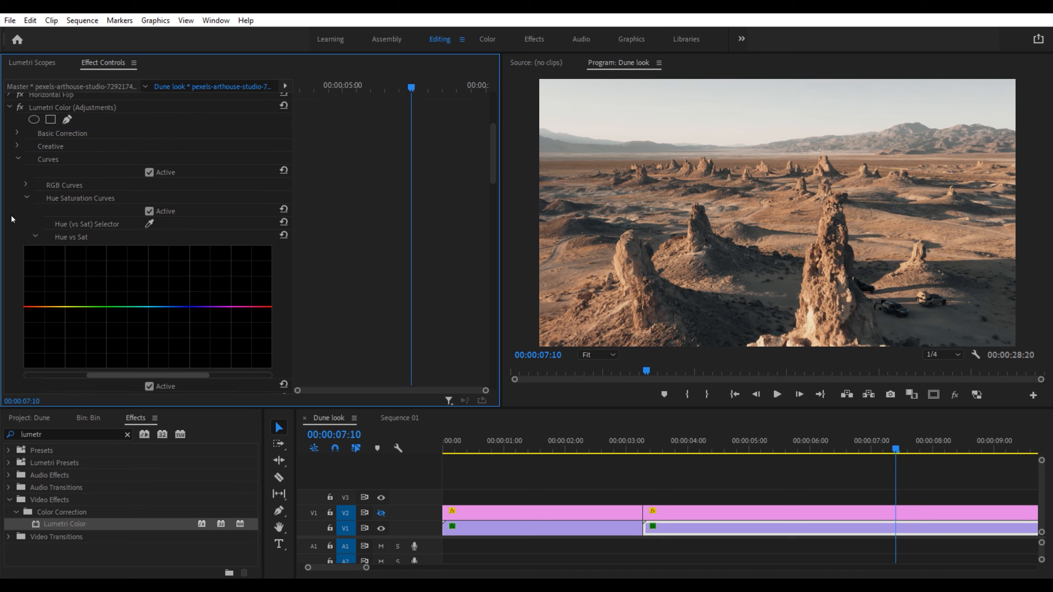
click(9, 120)
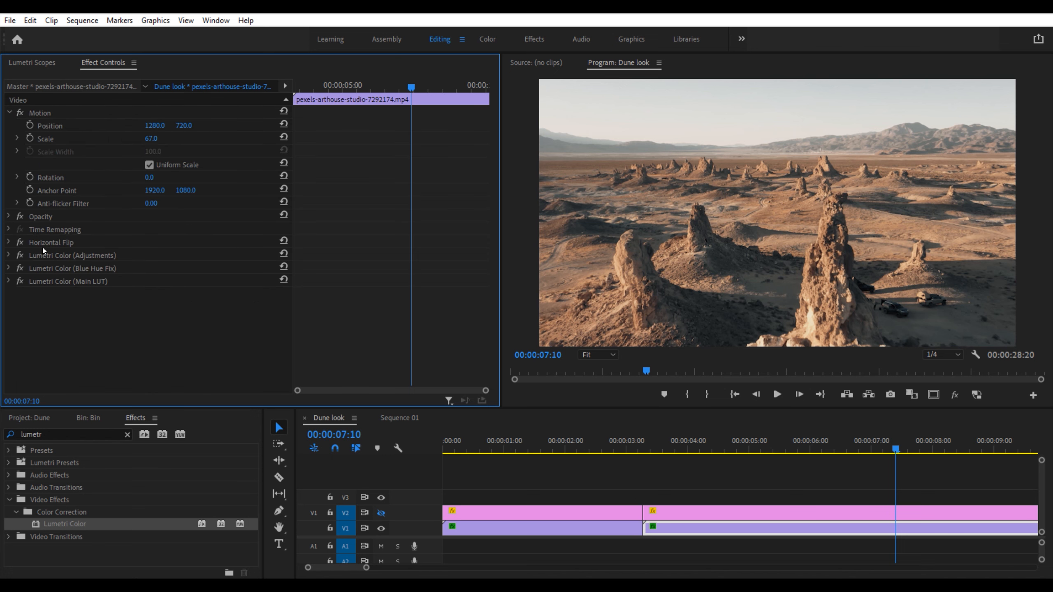
- Set the saturation to 85 in the Main LUT effect's Basic Correction and compare the shot with the Dune reference
click(9, 281)
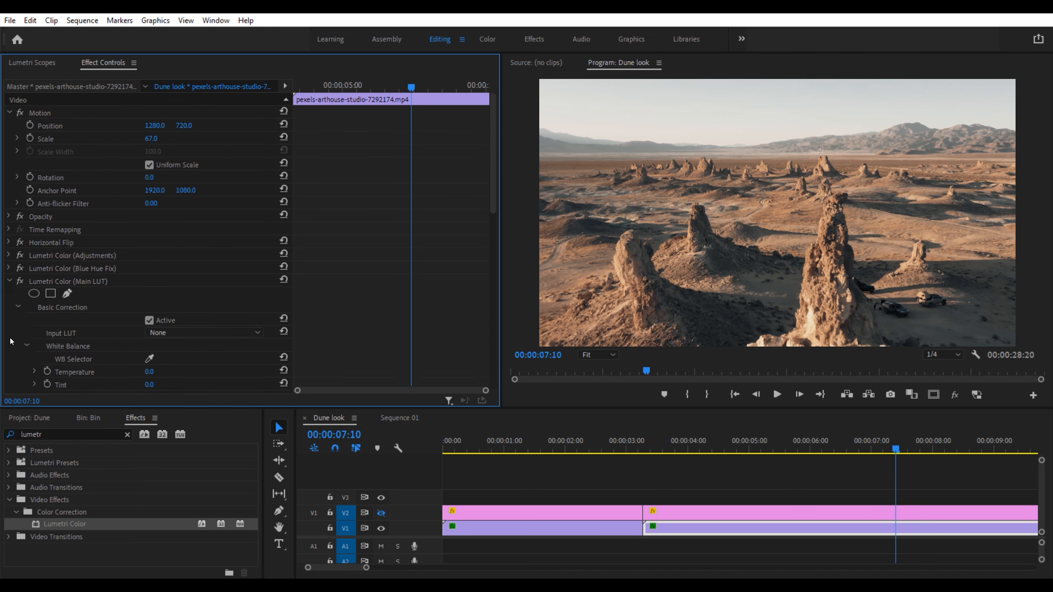
scroll(121, 363, down, 9)
click(151, 342)
text(85)
click(231, 350)
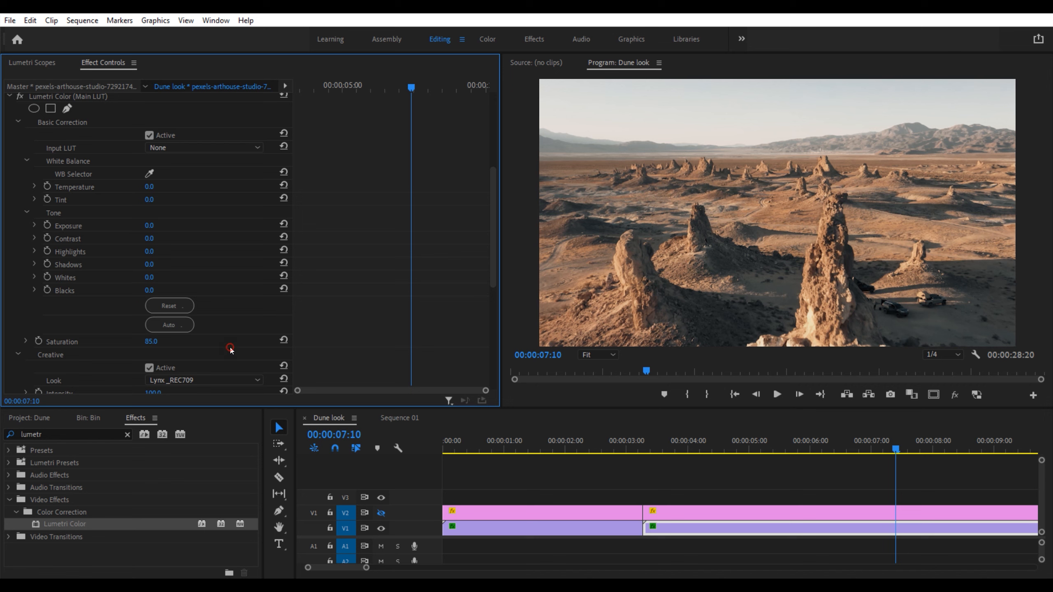
click(381, 513)
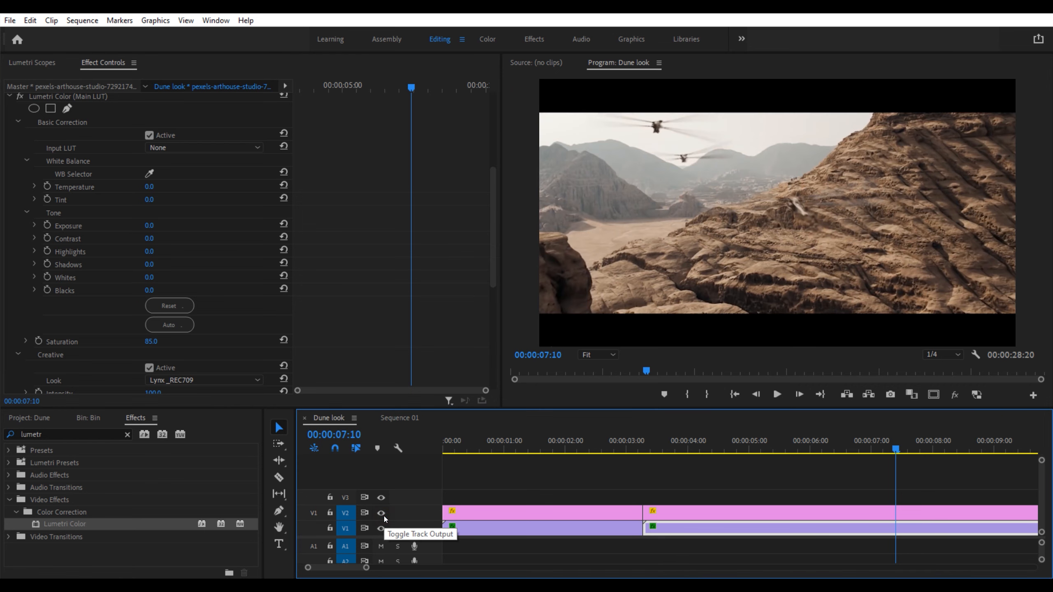
click(381, 513)
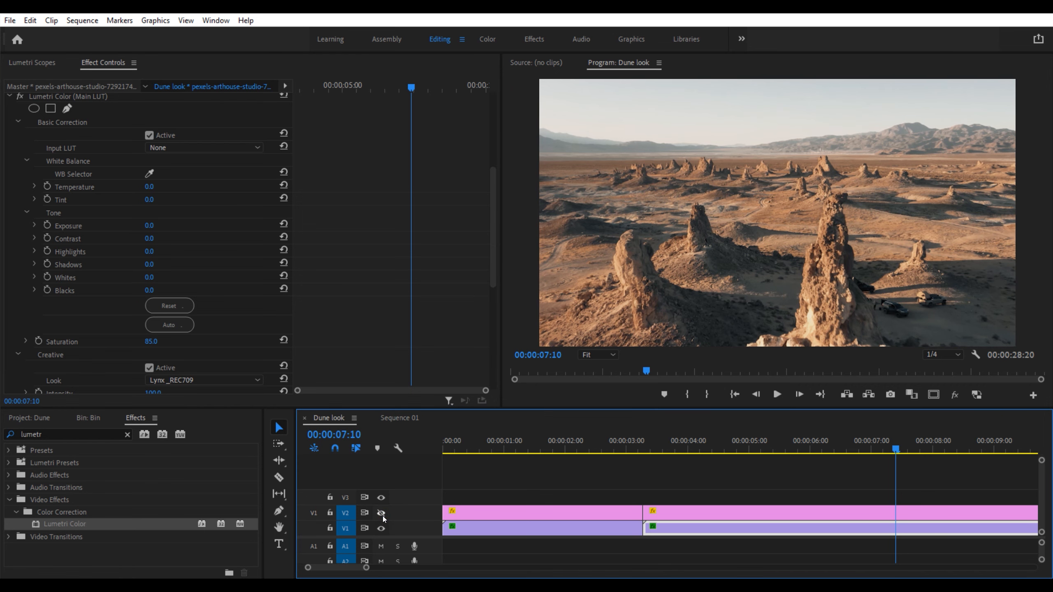
click(381, 513)
click(382, 514)
scroll(19, 168, up, 3)
click(10, 159)
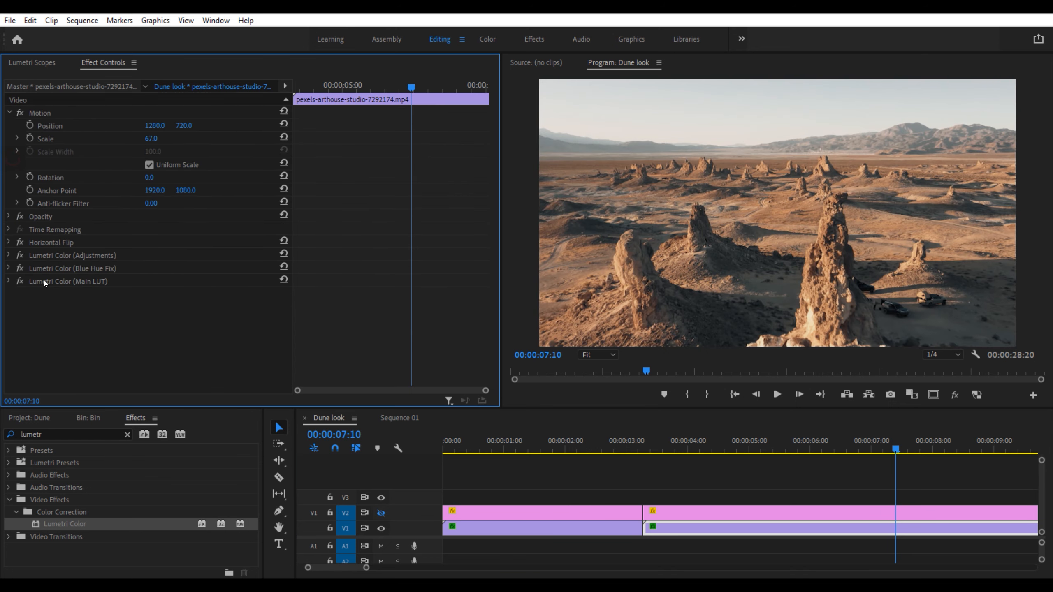
- Pull the central blue point further down on the Blue Hue Fix effect's Hue vs Sat curve
click(8, 268)
scroll(12, 318, down, 10)
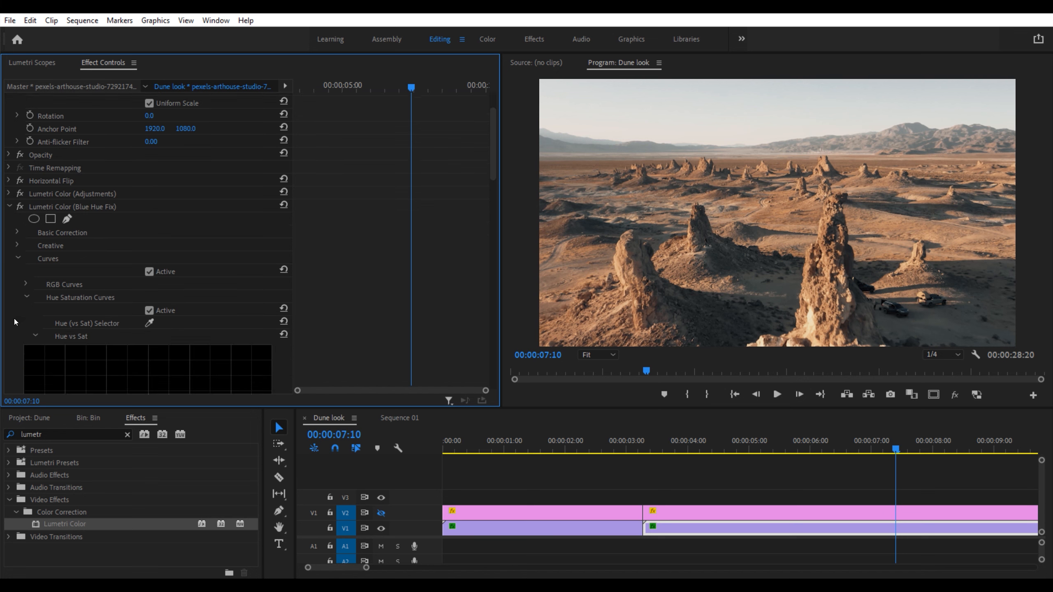
drag(169, 308, 169, 328)
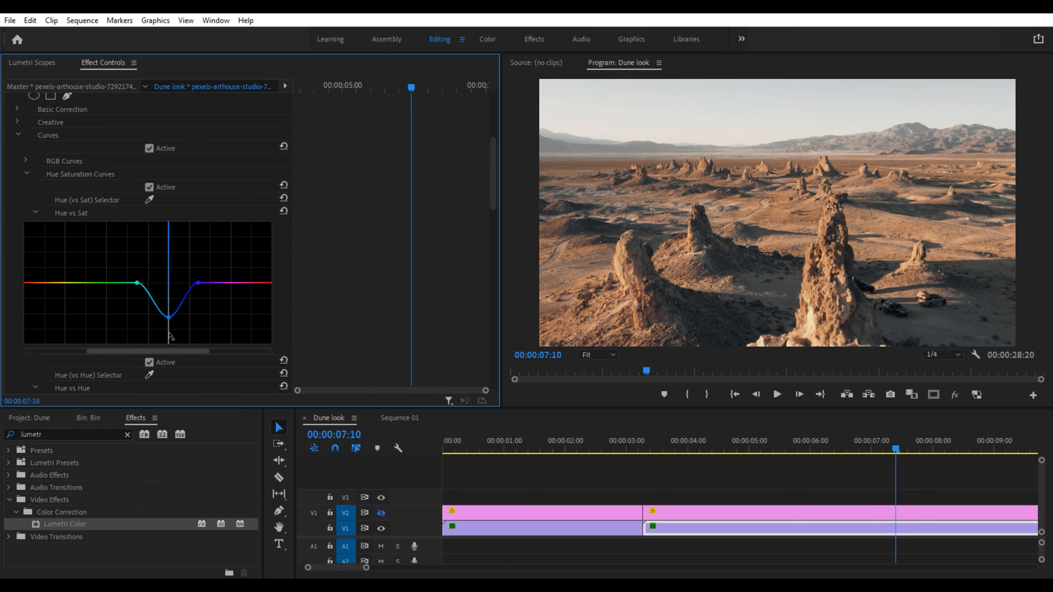
- Play the graded desert clip from near its start in a maximized Program monitor
click(756, 512)
key(minus)
click(548, 441)
key(space)
key(grave)
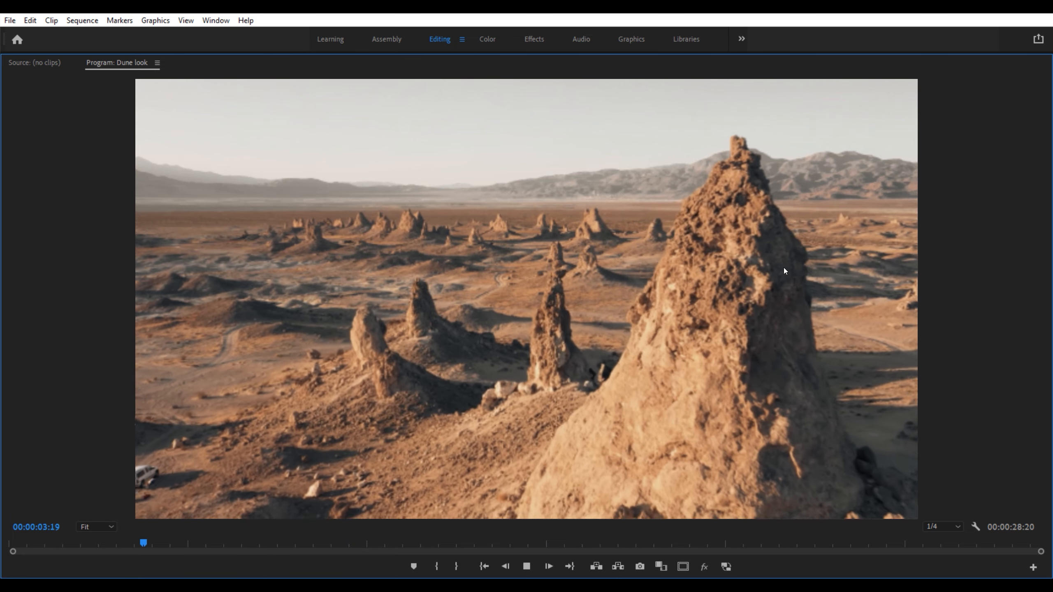
- Set the Program monitor's playback resolution to Full and resume playing the desert clip
key(space)
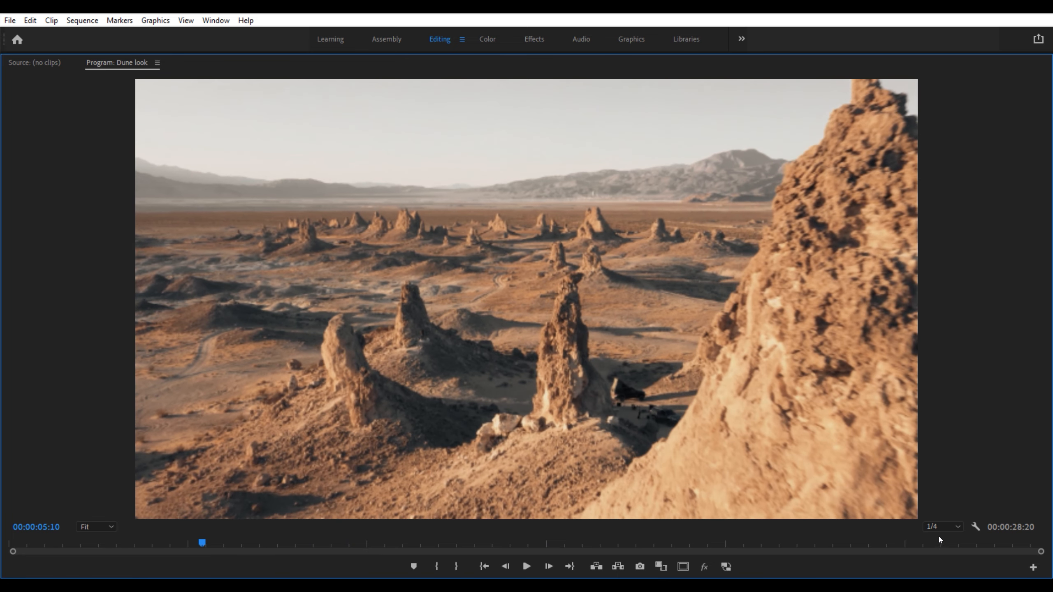
click(942, 527)
click(938, 461)
key(space)
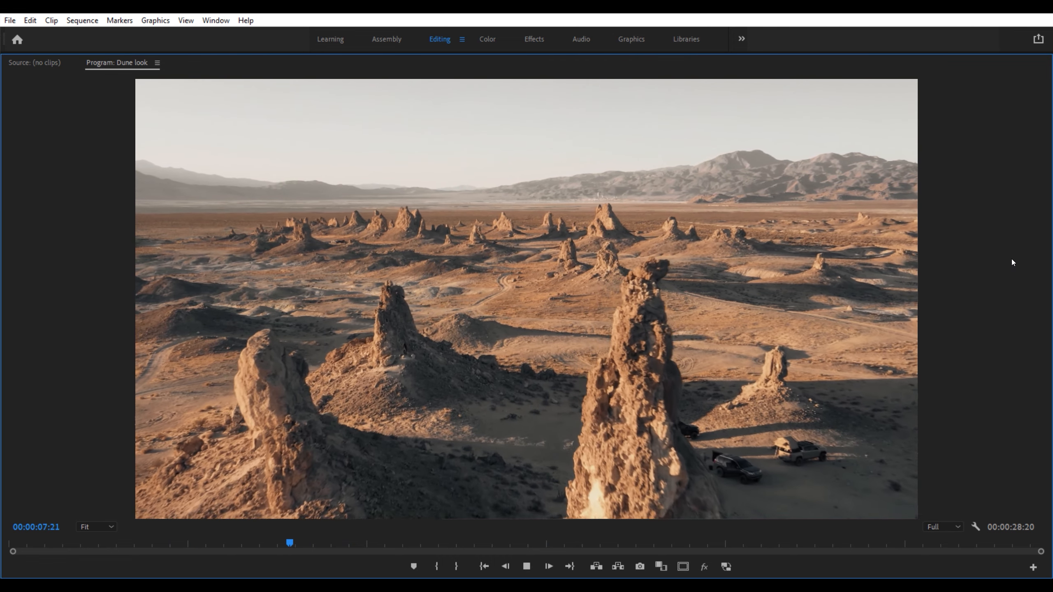
- Stop playback, restore the normal panel layout and compare the rock formation shot with the Dune reference
key(space)
key(grave)
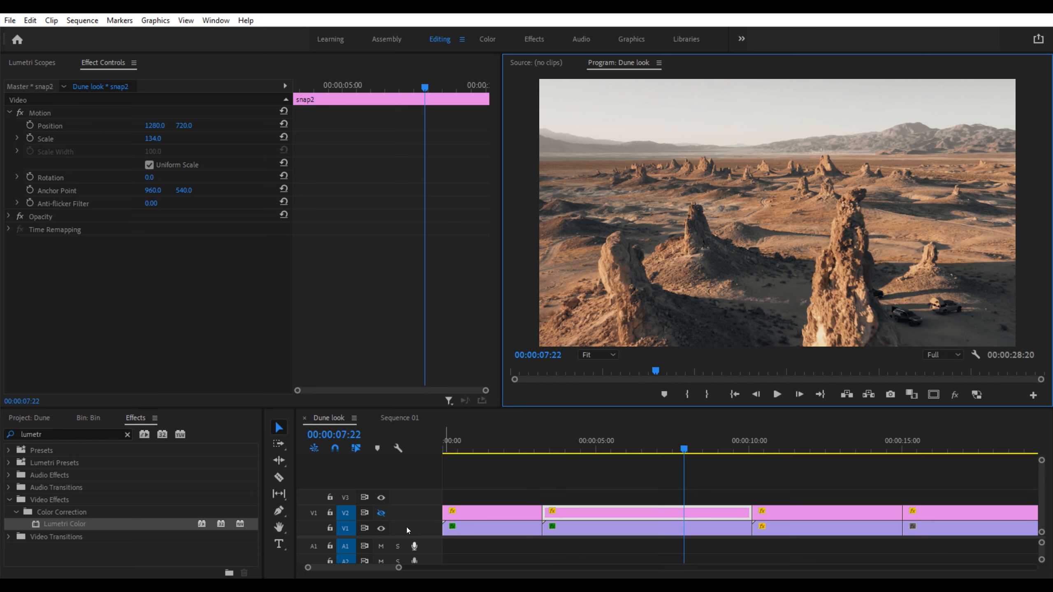
click(381, 514)
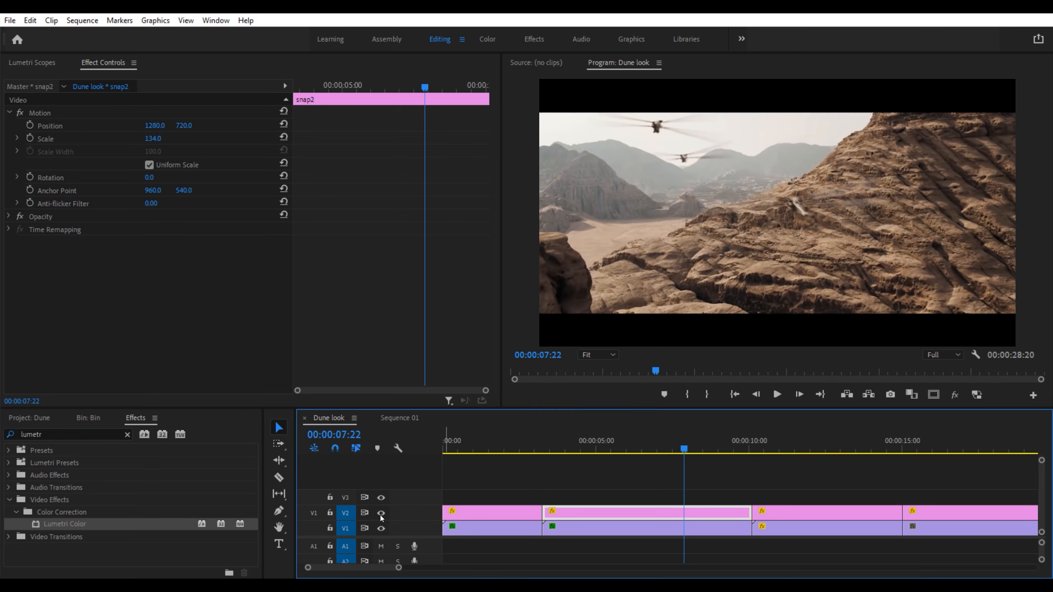
click(381, 513)
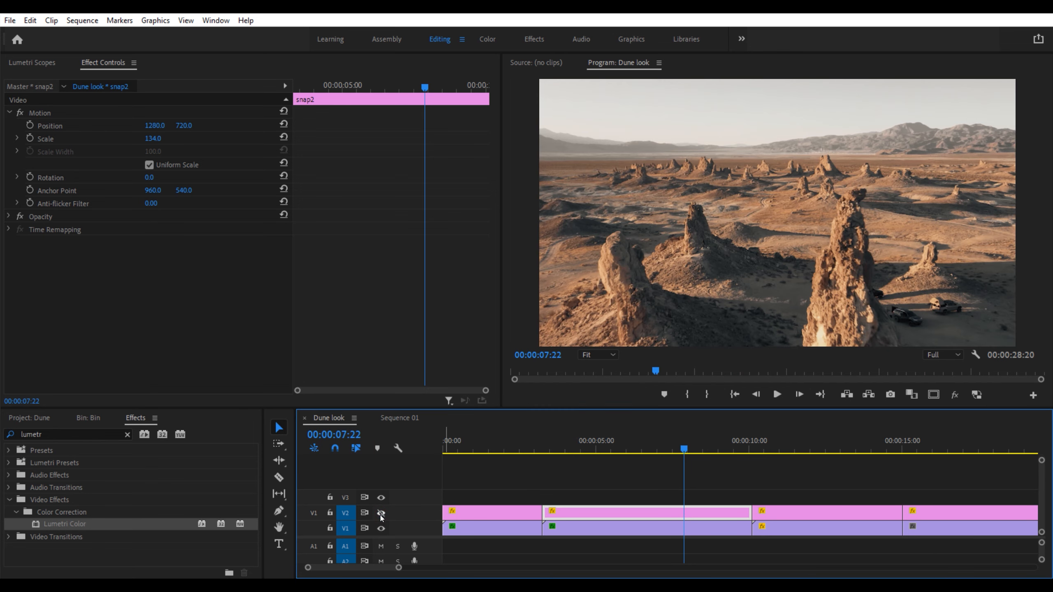
- Set the exposure to 0 in the rock formation clip's Adjustments effect and compare the shot with the Dune reference
click(620, 532)
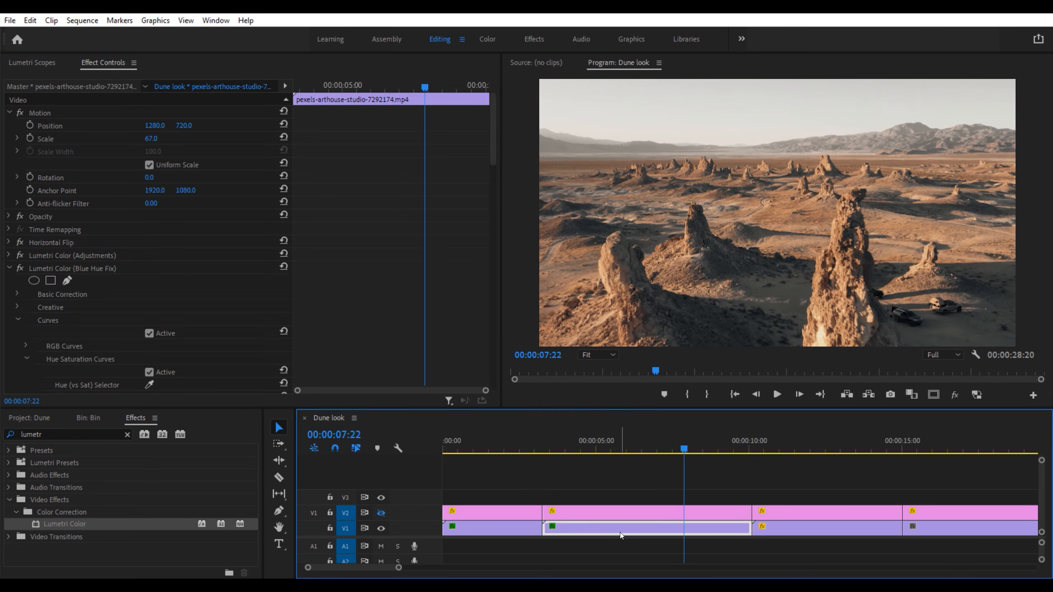
click(9, 255)
scroll(18, 208, down, 3)
click(18, 183)
click(153, 286)
text(0)
key(Return)
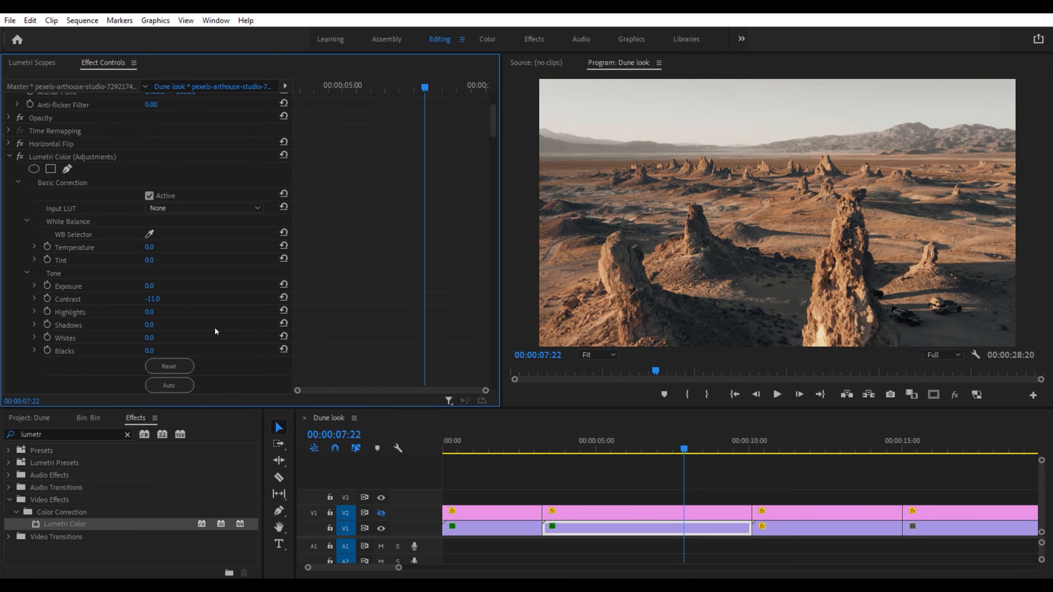
scroll(214, 328, up, 1)
click(381, 513)
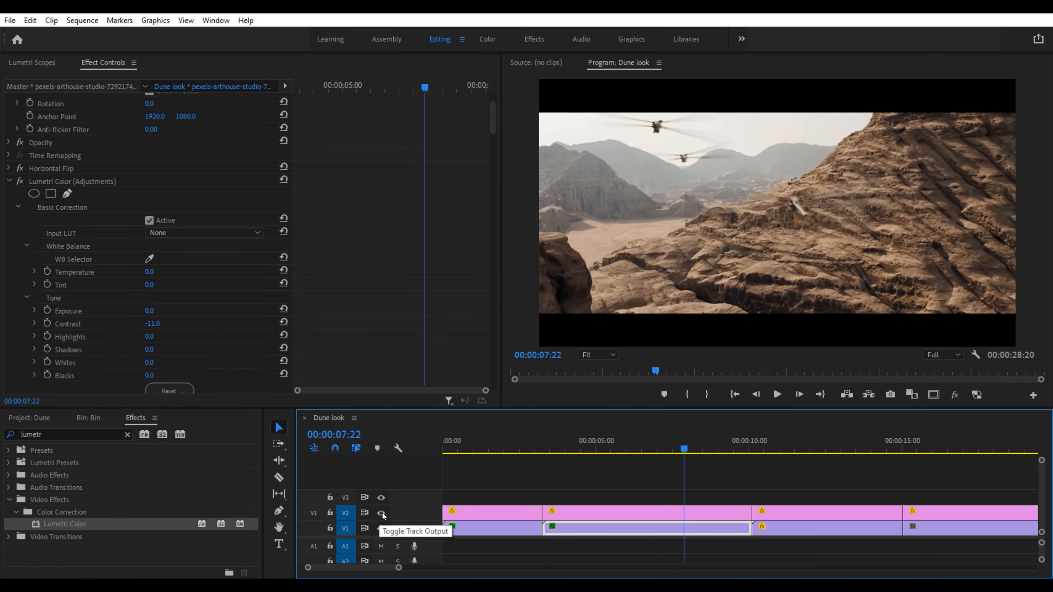
click(381, 513)
click(675, 529)
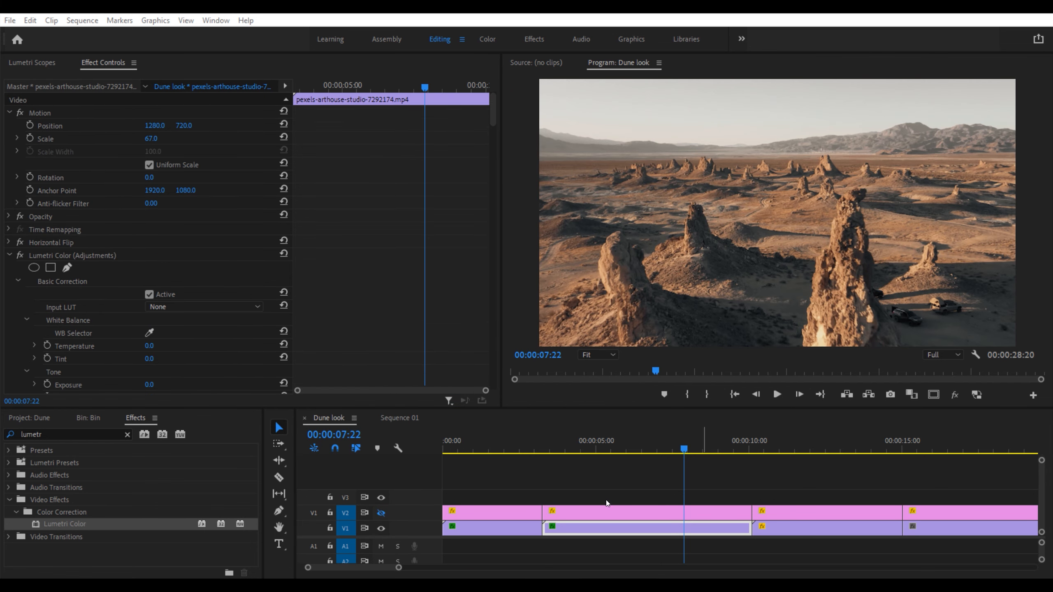
- Select the sand dunes clip at 00:00:12:23 and compare it with its Dune reference, viewing the reference in a maximized Program monitor
click(830, 445)
mouse_move(832, 443)
mouse_down()
mouse_move(790, 446)
mouse_move(840, 451)
mouse_up()
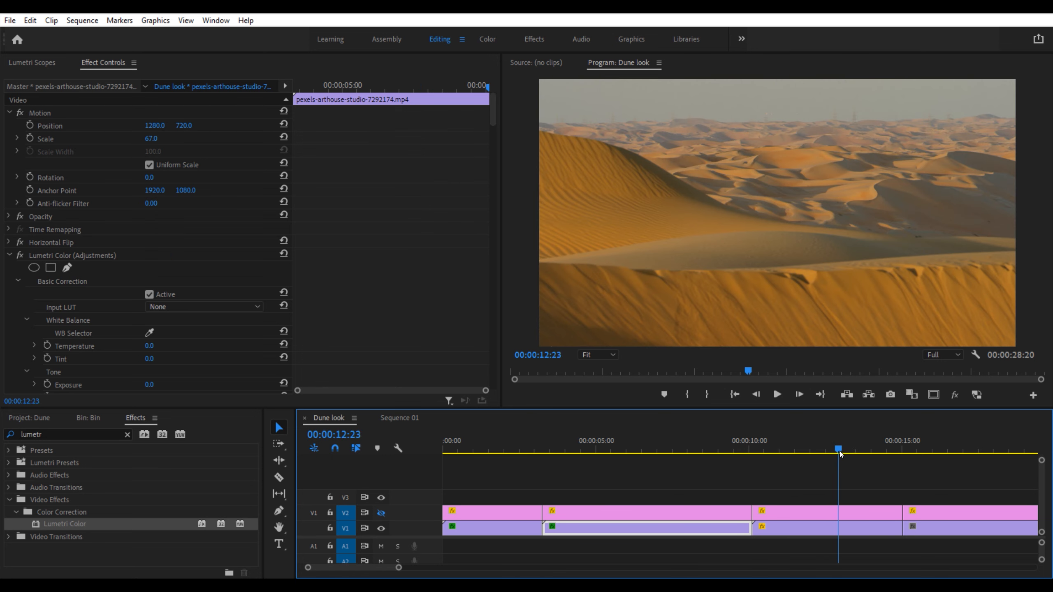
click(864, 530)
click(380, 513)
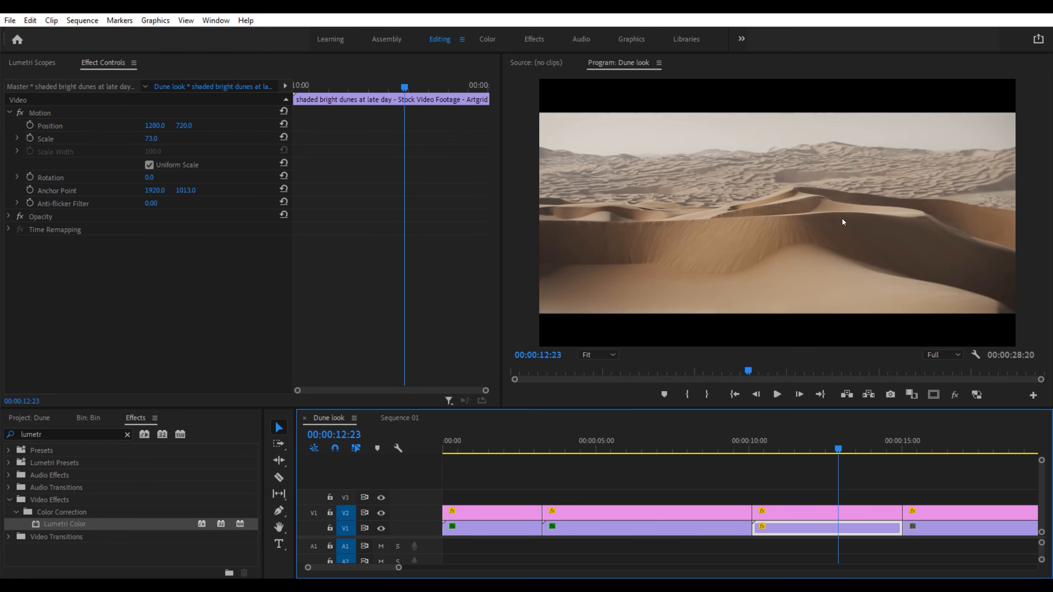
key(grave)
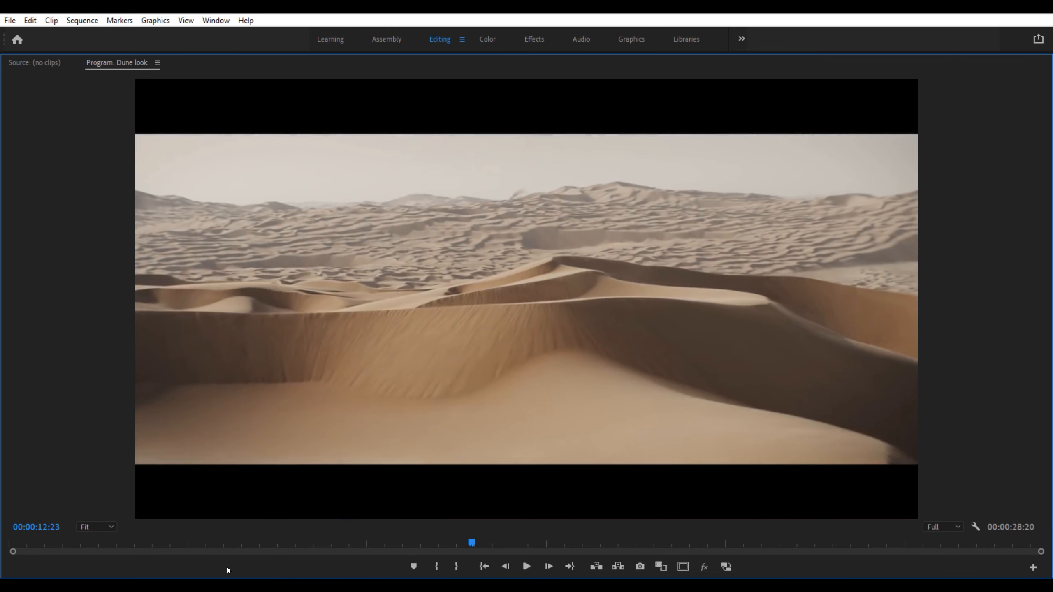
key(grave)
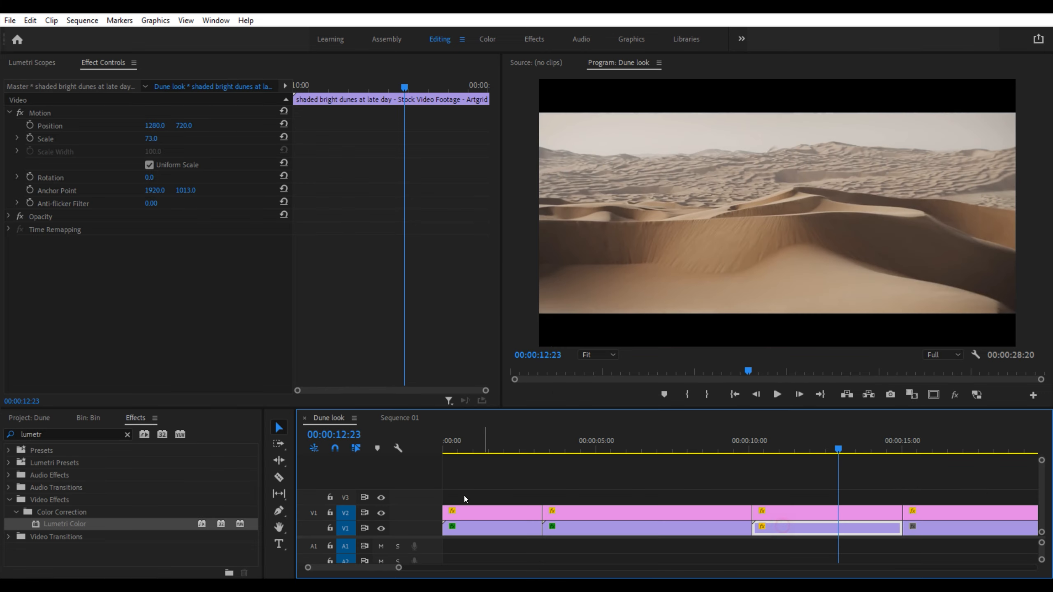
click(381, 512)
- Apply Lumetri Color to the sand dunes clip with the Lynx _REC709 LUT as its Creative look and compare before and after
drag(68, 525, 828, 528)
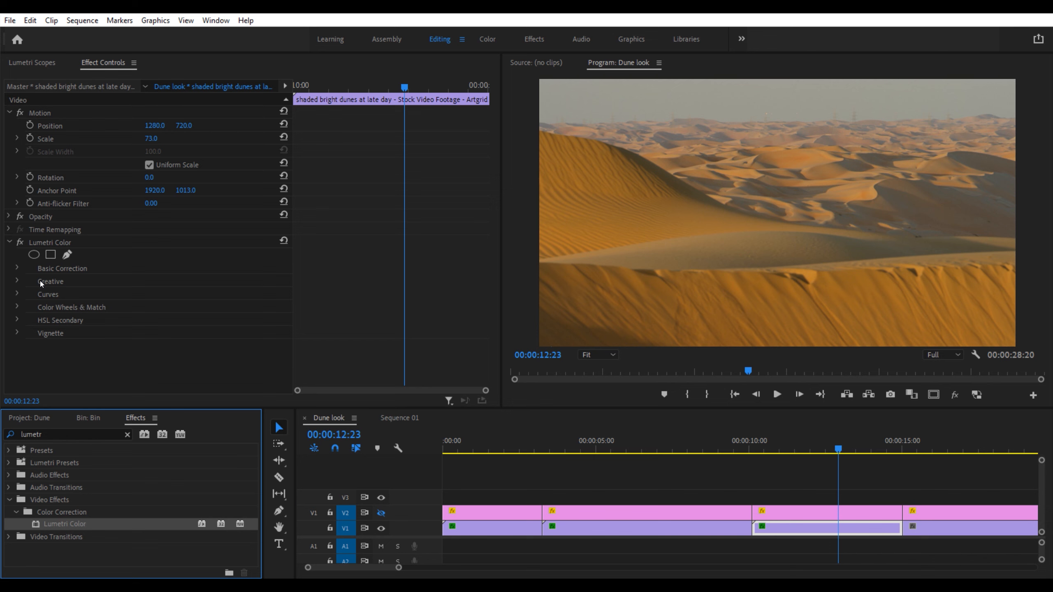
click(18, 282)
scroll(26, 296, down, 3)
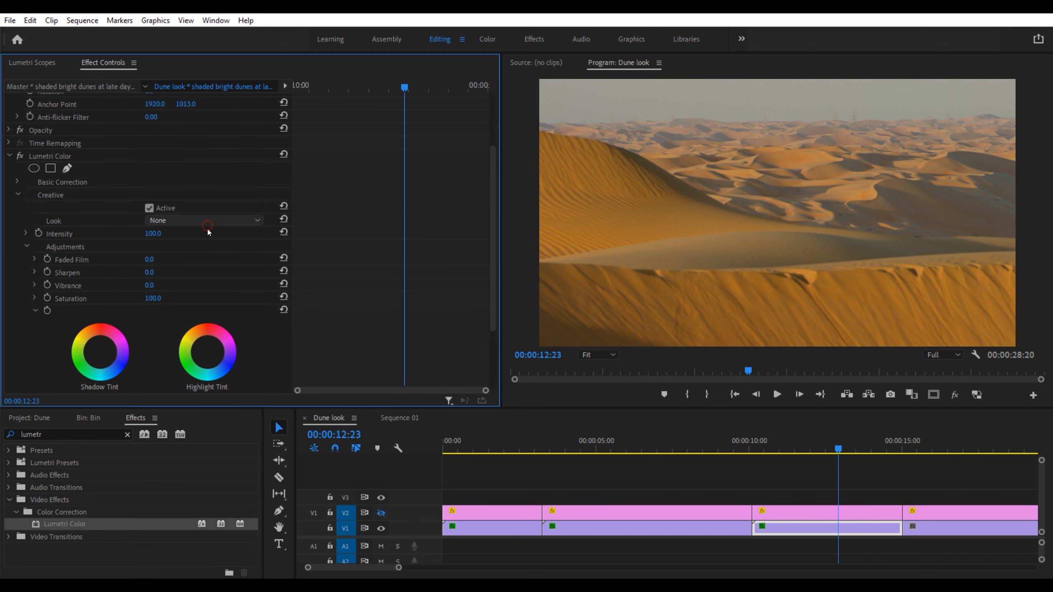
click(211, 219)
click(211, 257)
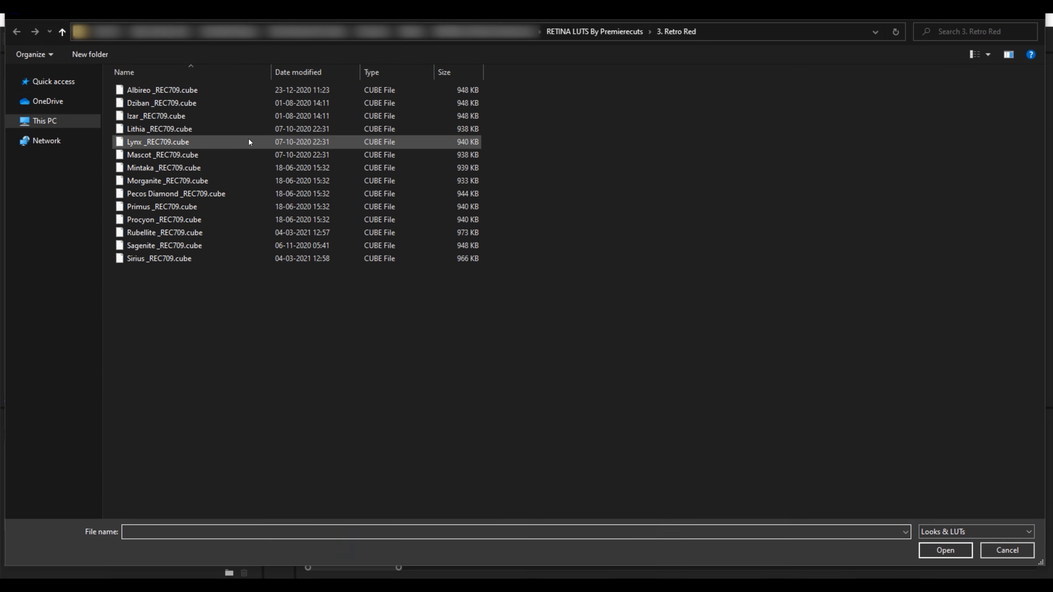
double_click(238, 145)
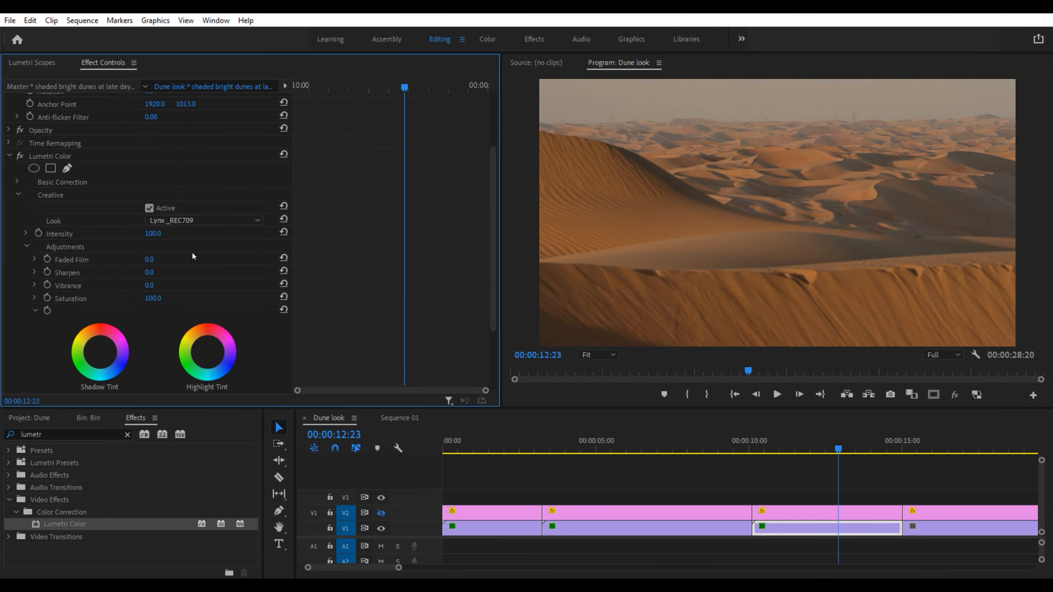
click(955, 394)
click(955, 395)
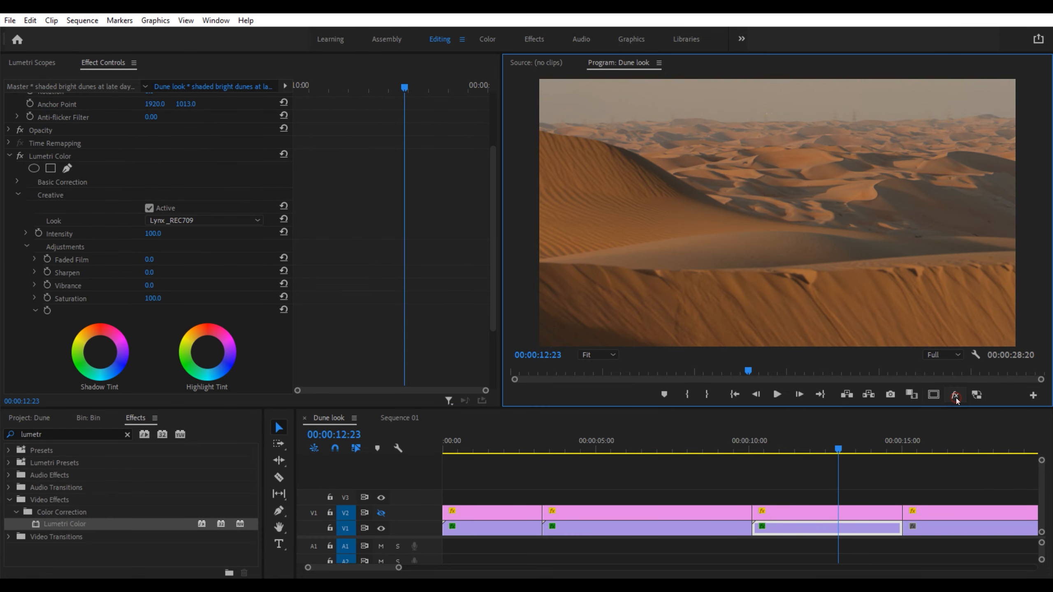
- Set the saturation to 55 in the Basic Correction of the dunes clip's Lumetri Color effect
click(18, 195)
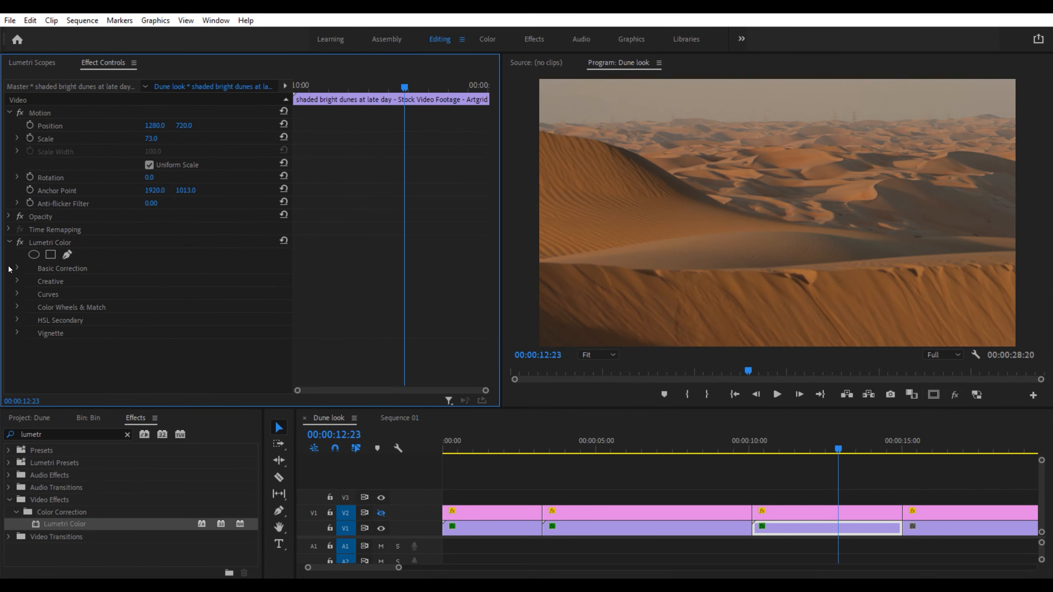
click(17, 269)
scroll(17, 296, down, 4)
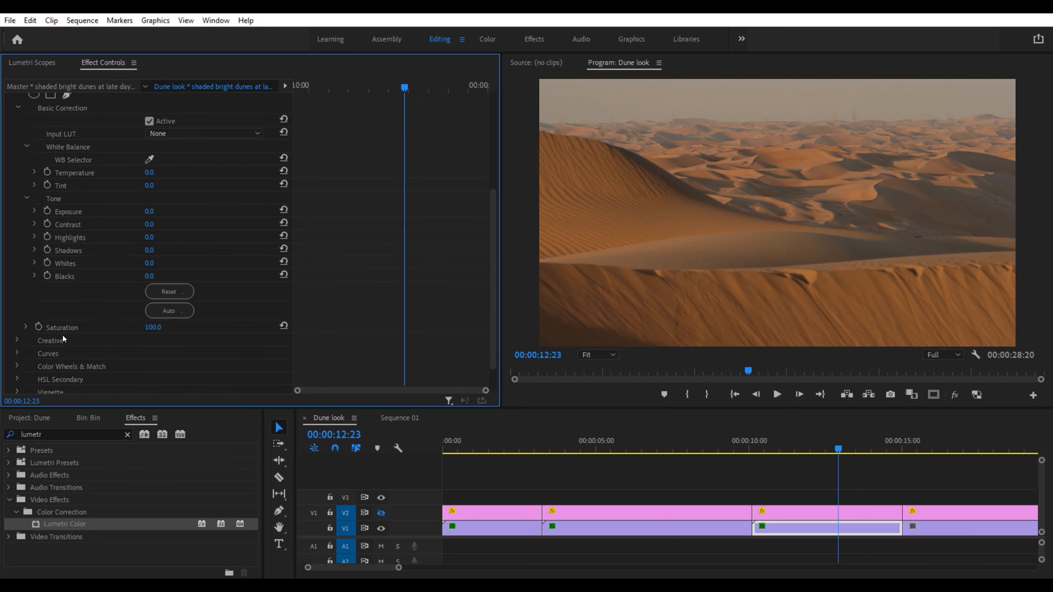
click(160, 332)
text(55)
key(Return)
scroll(205, 254, up, 4)
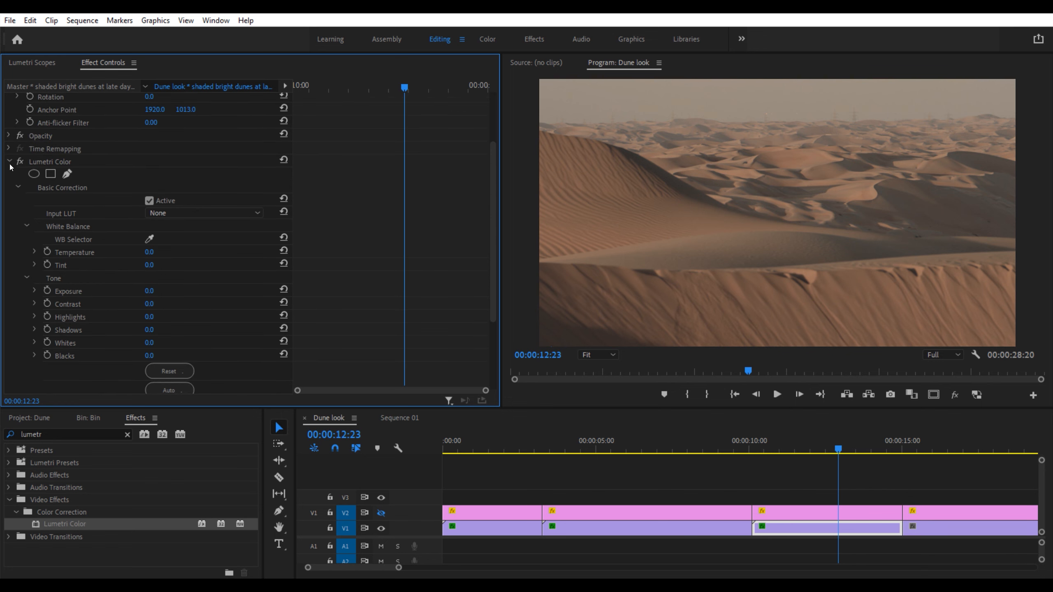
- Collapse the dunes clip's Lumetri Color effect and rename it Main LUT
click(8, 161)
right_click(64, 246)
click(54, 242)
right_click(53, 243)
click(69, 250)
text(Main LUT)
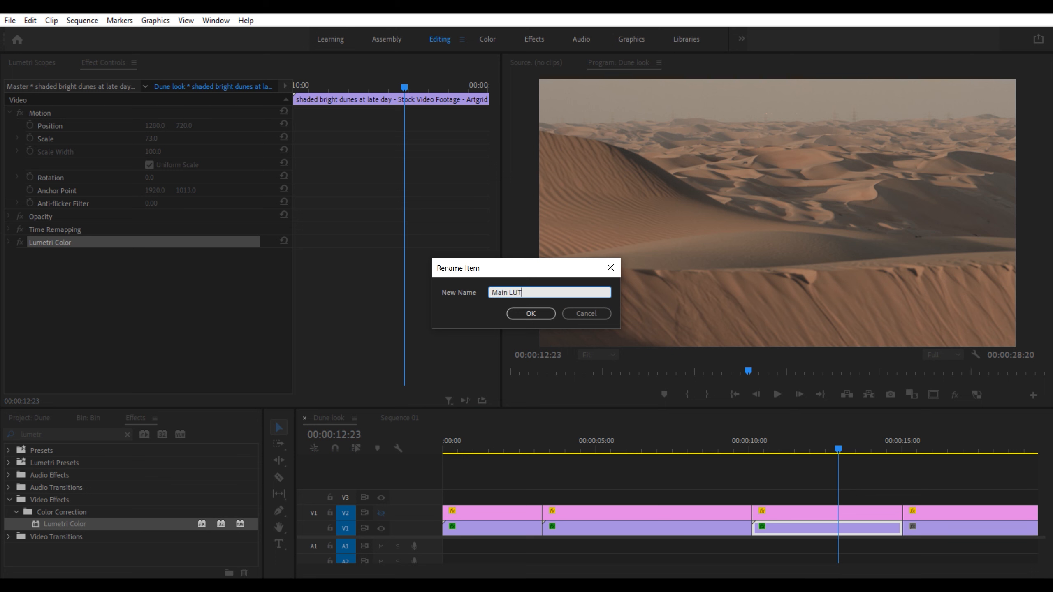
key(Return)
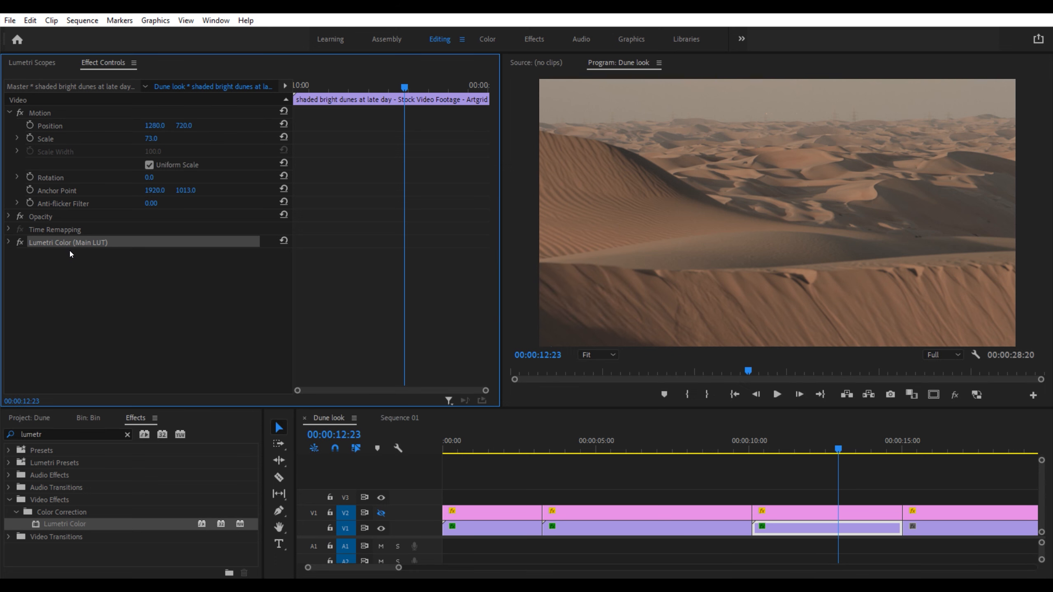
- Add a second Lumetri Color effect named Curves to the dunes clip and place it above the Main LUT effect
drag(64, 524, 107, 319)
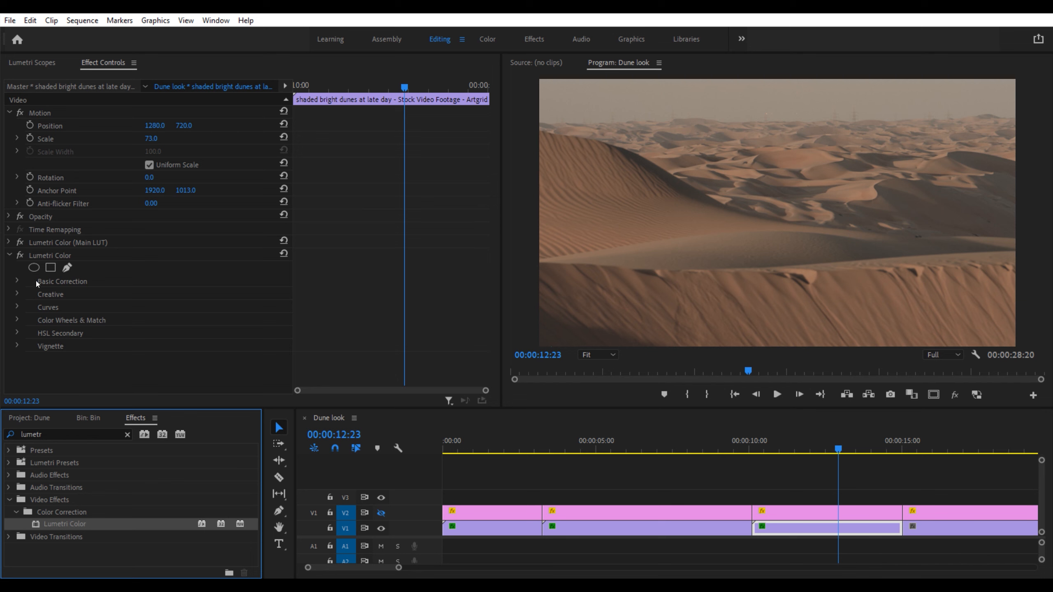
right_click(51, 258)
click(66, 266)
text(Curves)
key(Return)
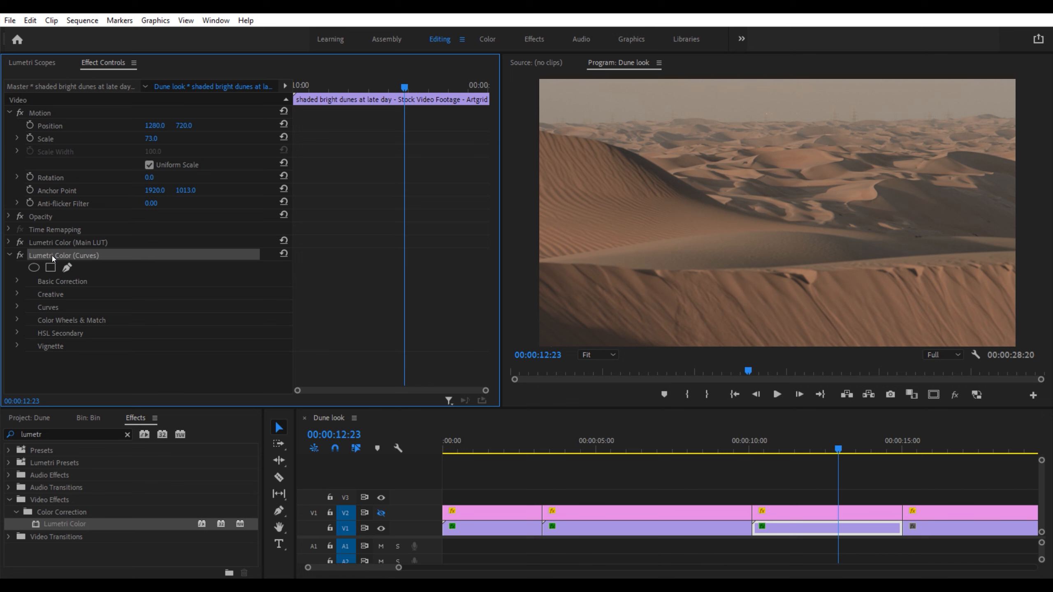
click(23, 243)
click(23, 242)
drag(81, 254, 76, 236)
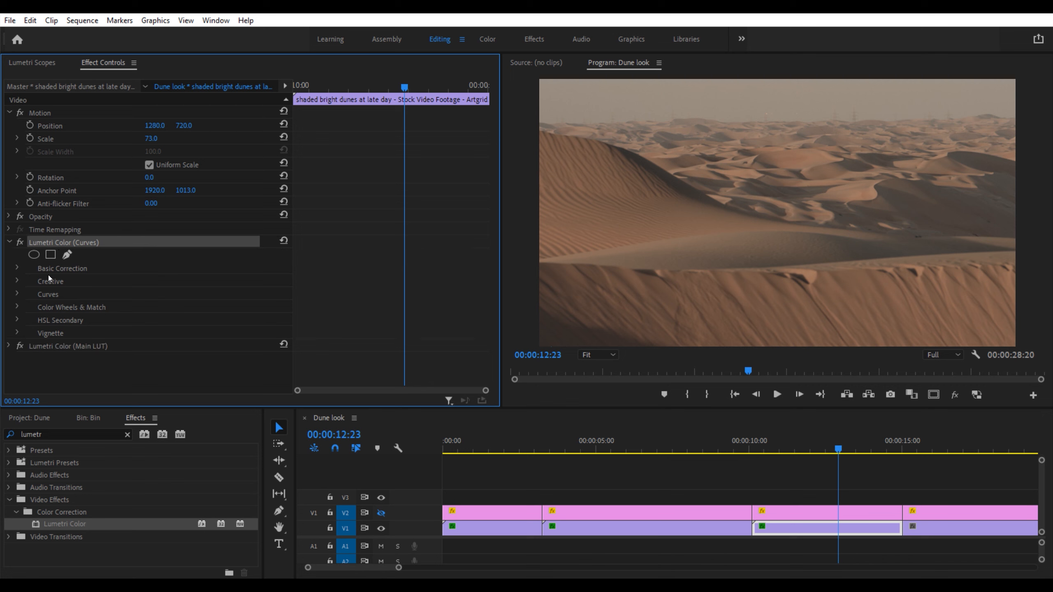
- Sample the dune color for the Curves effect's Hue vs Hue curve, pull the orange-red point slightly down and compare before and after
click(17, 294)
scroll(27, 326, down, 3)
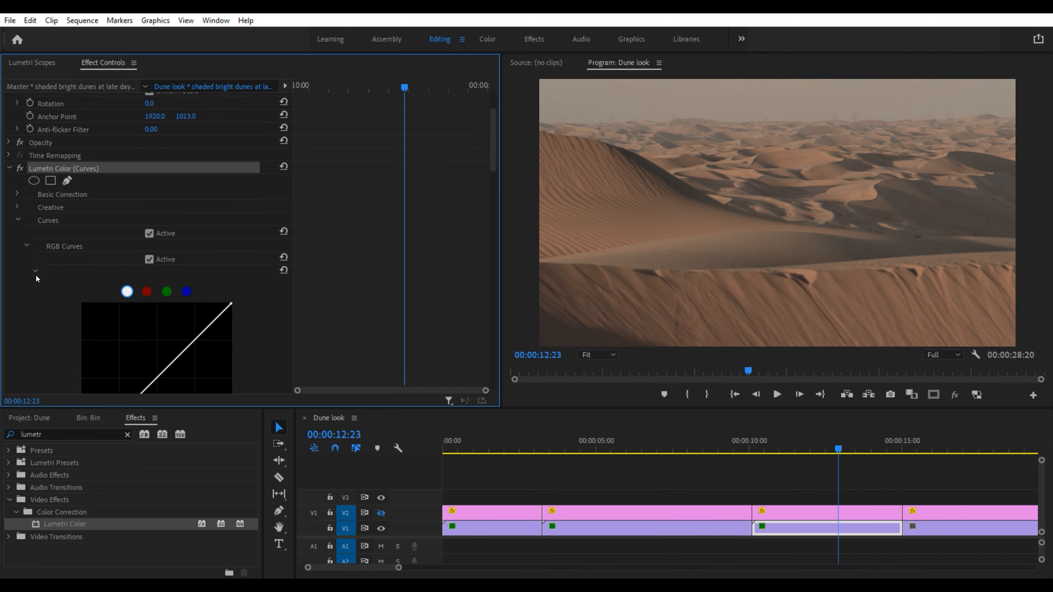
scroll(34, 279, down, 3)
click(35, 185)
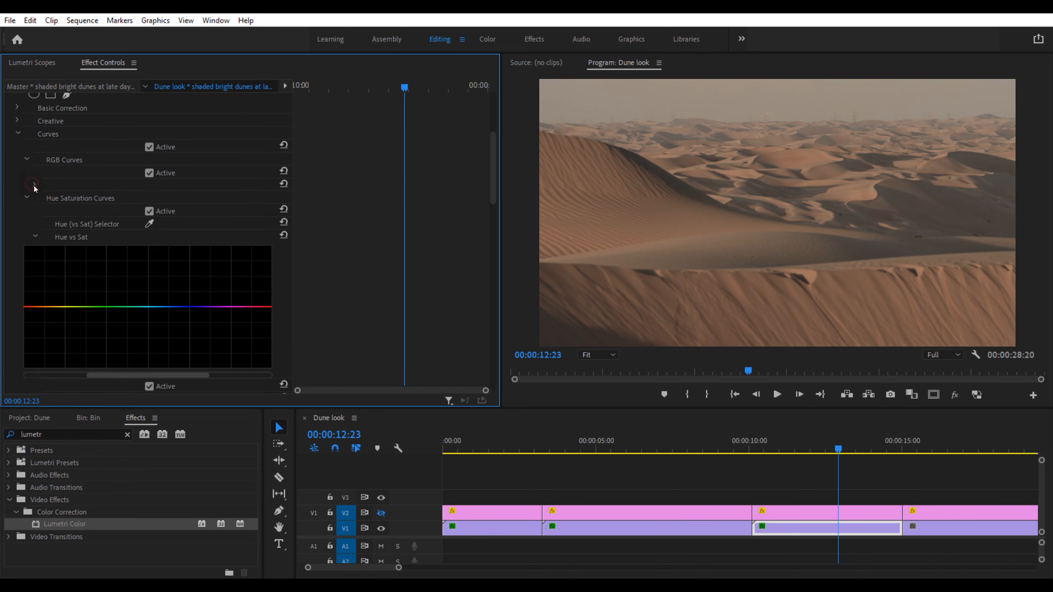
click(35, 235)
scroll(23, 253, down, 5)
click(150, 127)
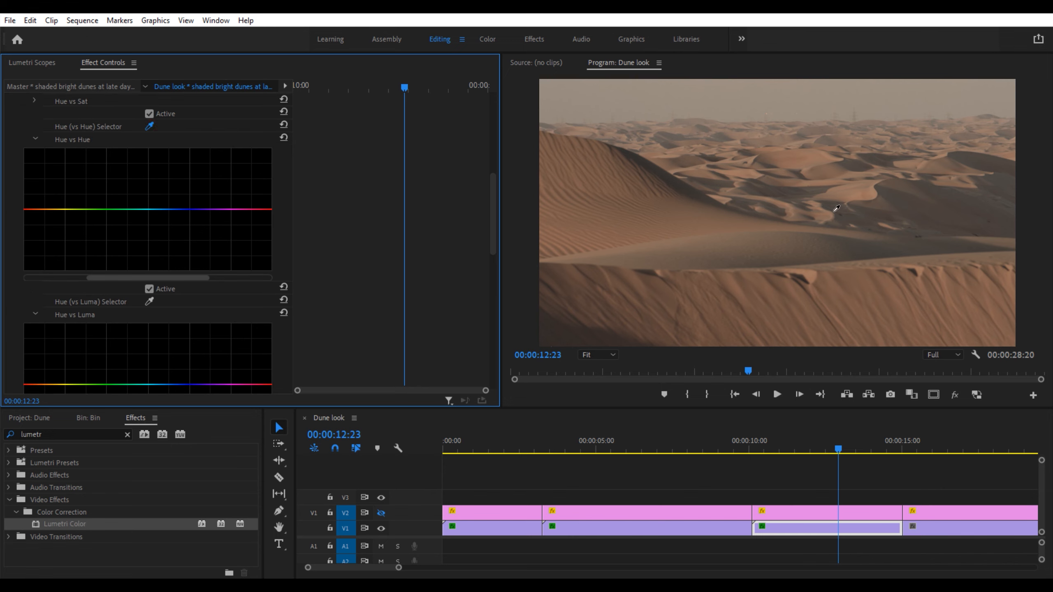
click(793, 159)
drag(35, 212, 36, 214)
click(150, 111)
click(150, 111)
click(150, 111)
click(150, 113)
- Add points around orange on the Curves effect's Hue vs Luma curve, raise the orange-red point slightly and compare before and after
scroll(11, 324, down, 5)
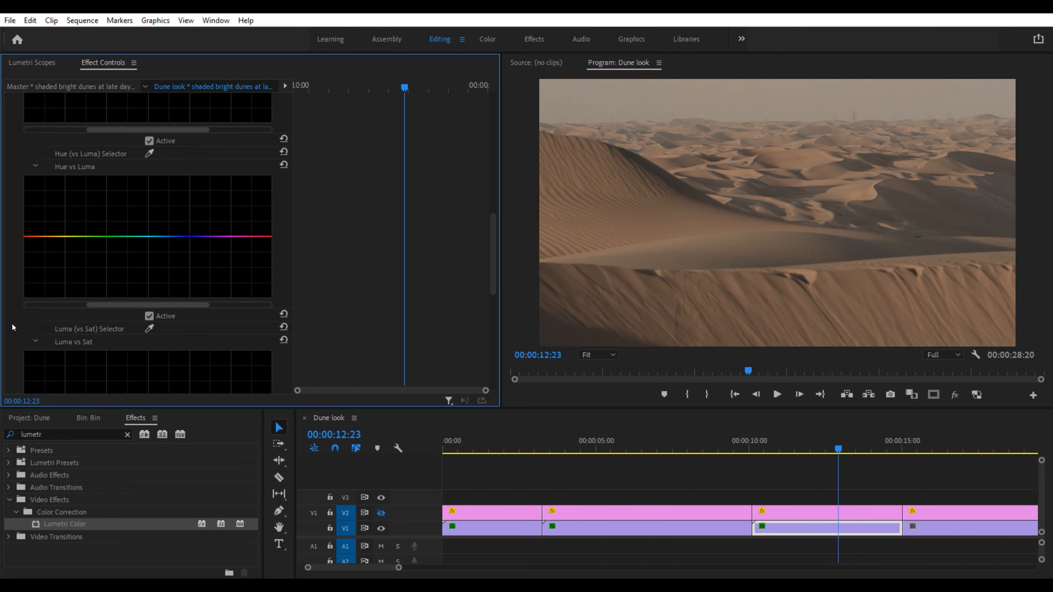
scroll(45, 277, up, 2)
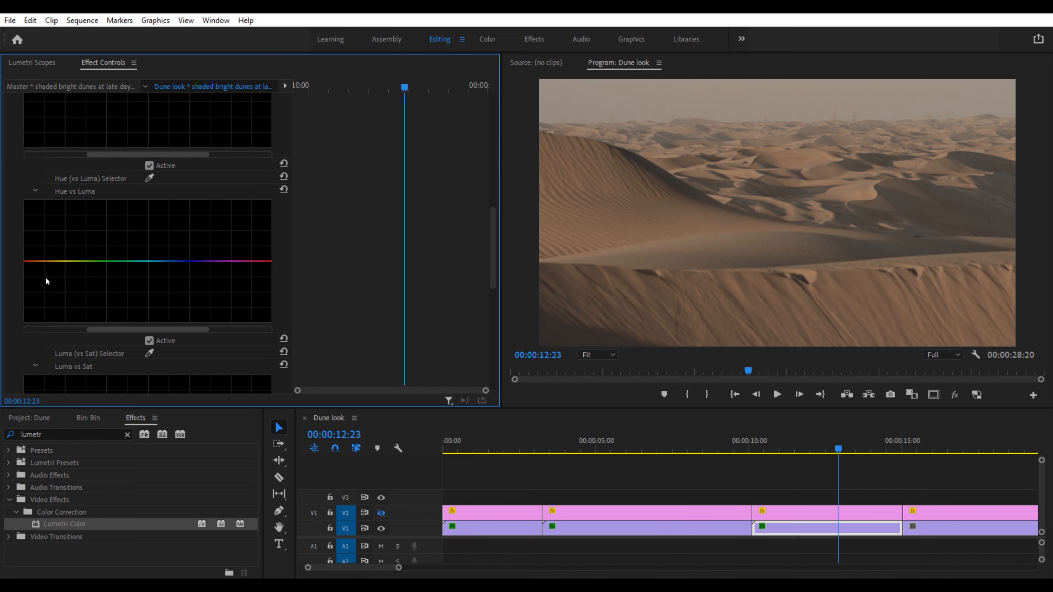
click(48, 298)
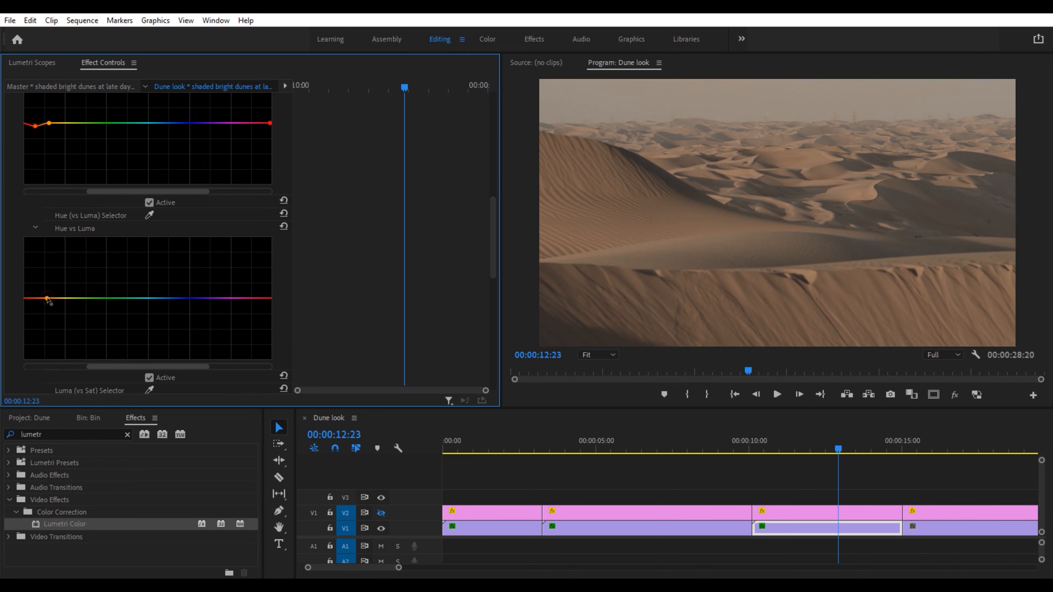
click(268, 298)
drag(29, 298, 32, 293)
click(149, 203)
click(149, 203)
drag(30, 293, 32, 296)
click(151, 202)
click(150, 202)
- Fine-tune the orange-red point on the Hue vs Hue curve and compare the shot with the Curves section off and on
drag(35, 127, 37, 129)
scroll(387, 286, up, 5)
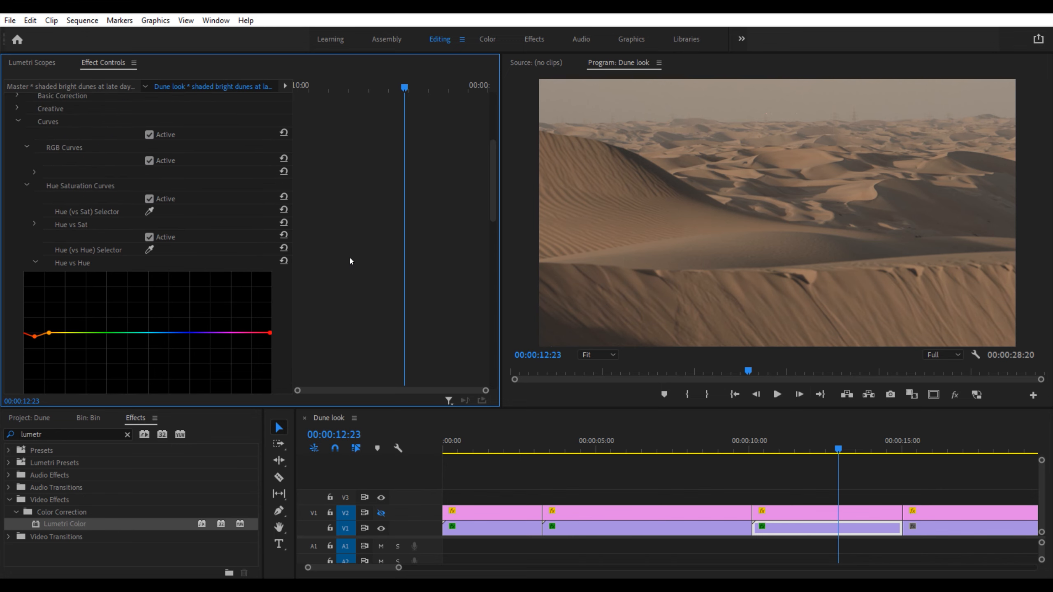
click(149, 135)
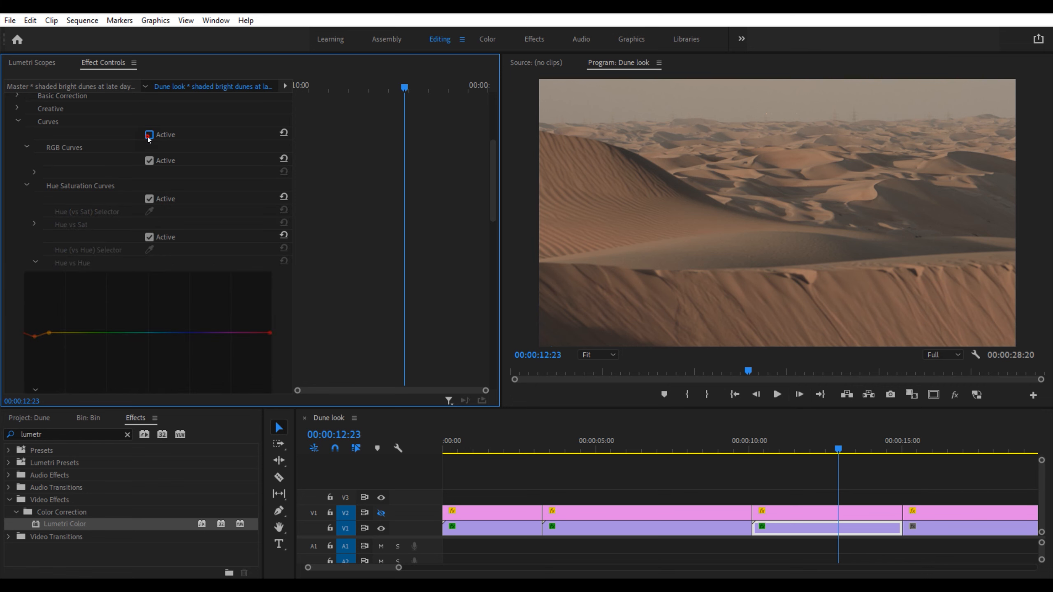
click(149, 134)
click(148, 135)
click(149, 135)
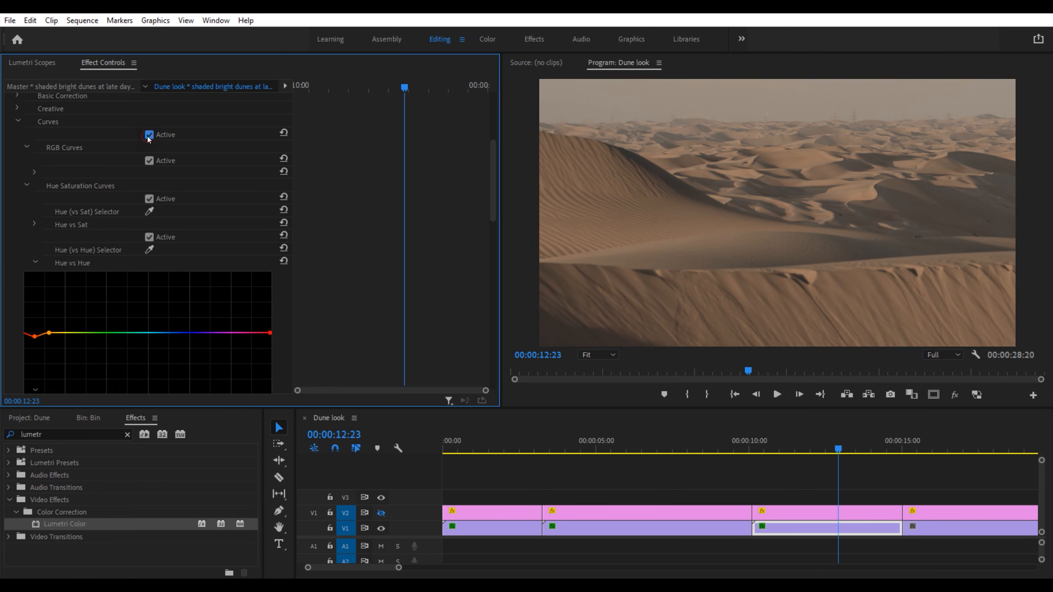
- Add a third Lumetri Color effect above Curves on the dunes clip and rename it Adjustments
click(18, 121)
click(9, 242)
drag(68, 522, 64, 242)
right_click(64, 242)
click(76, 249)
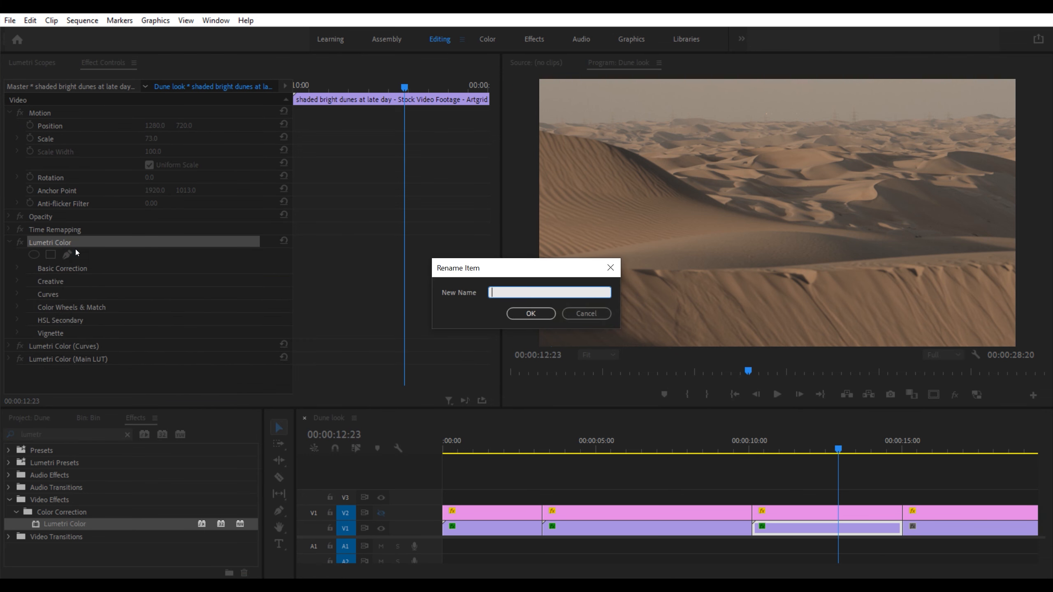
text(Adjustments)
key(Return)
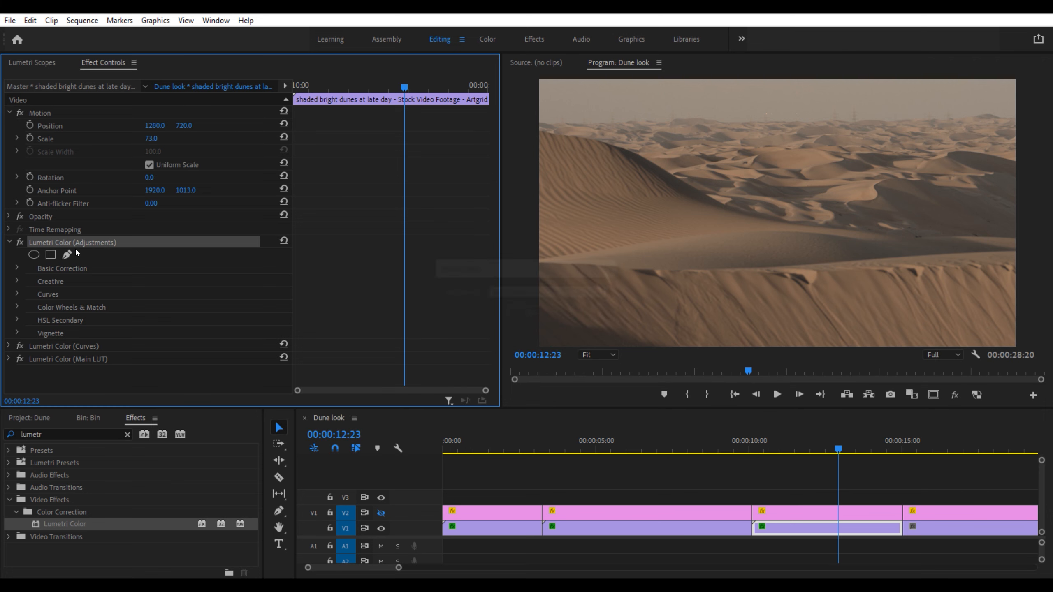
- Lower the midtones, raise the highlights and slightly lower the shadows in the Adjustments effect's color wheels, and compare with the reference shot
click(17, 307)
scroll(19, 314, down, 5)
drag(120, 240, 120, 256)
drag(205, 292, 205, 268)
drag(35, 293, 35, 296)
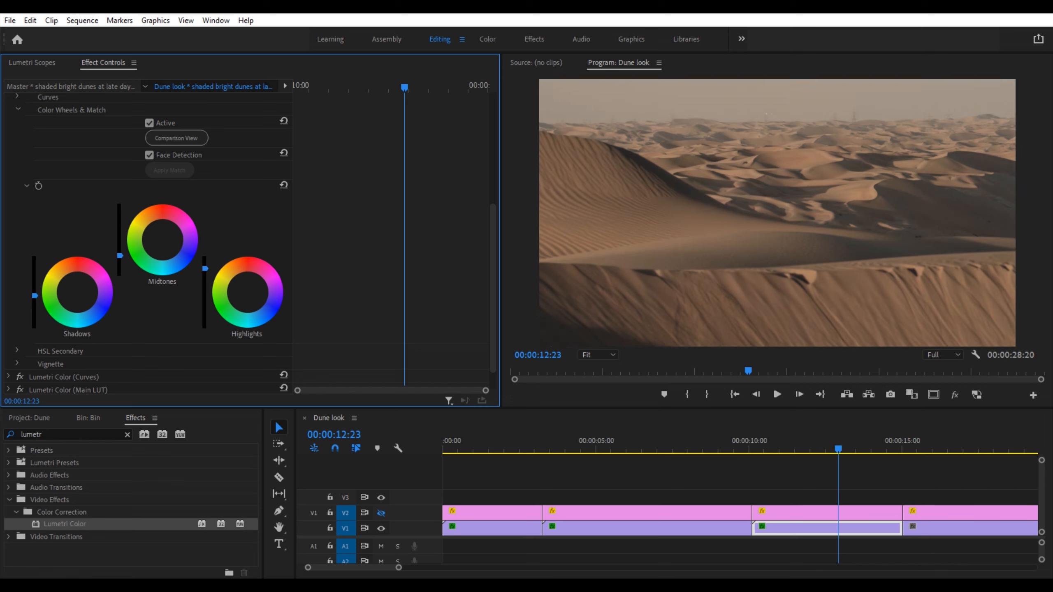
scroll(15, 253, up, 4)
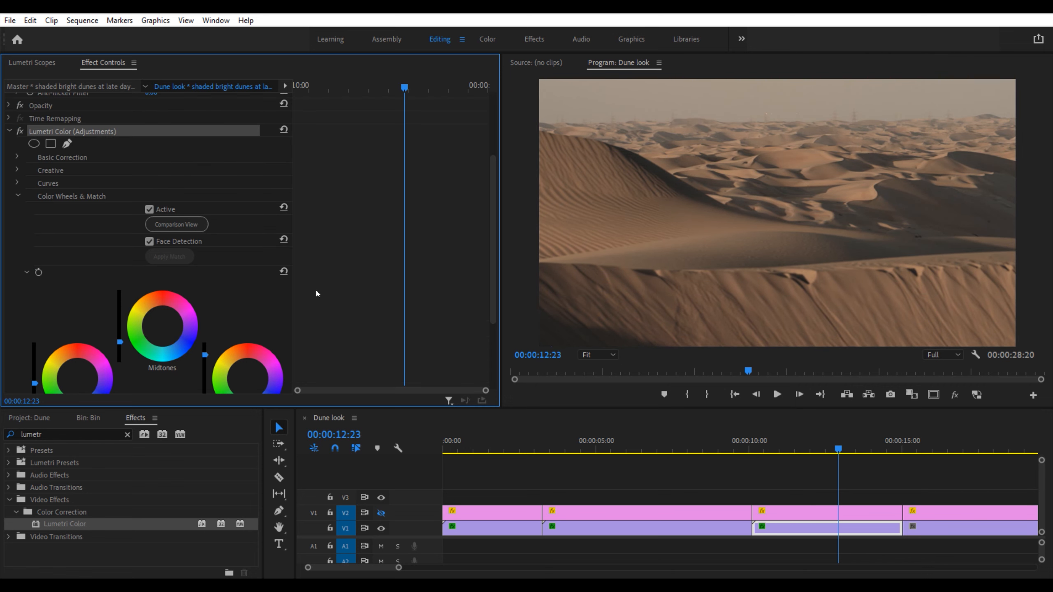
click(381, 513)
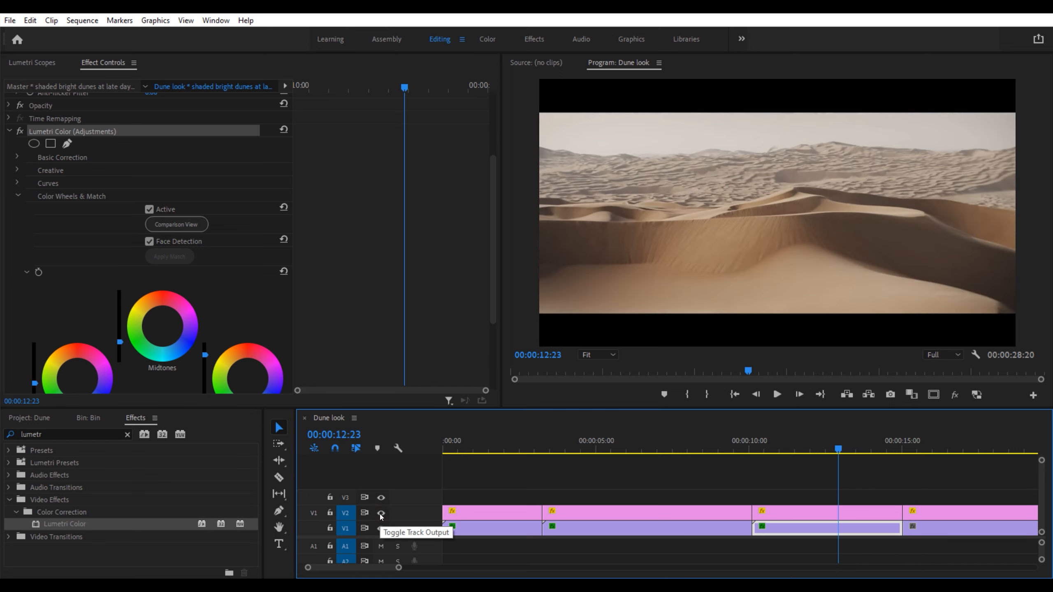
click(381, 513)
- Set the exposure in the Adjustments effect's Basic Correction to 1.0
click(16, 157)
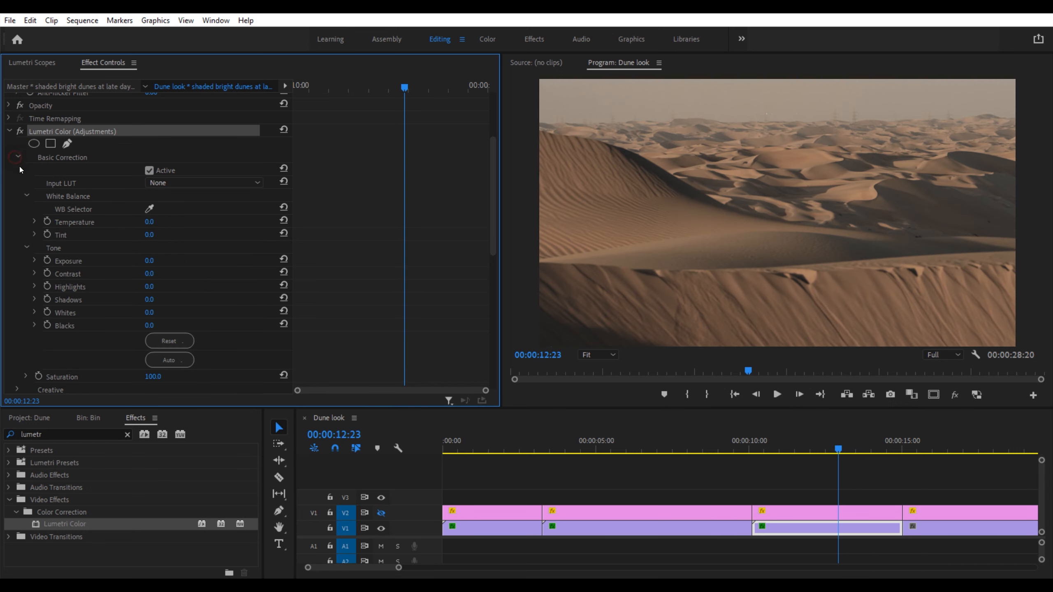
click(149, 261)
text(1)
key(Return)
- Anchor the Adjustments effect's RGB curve at its middle and upper part, pull the white endpoint slightly down and compare with the reference shot
scroll(13, 268, down, 8)
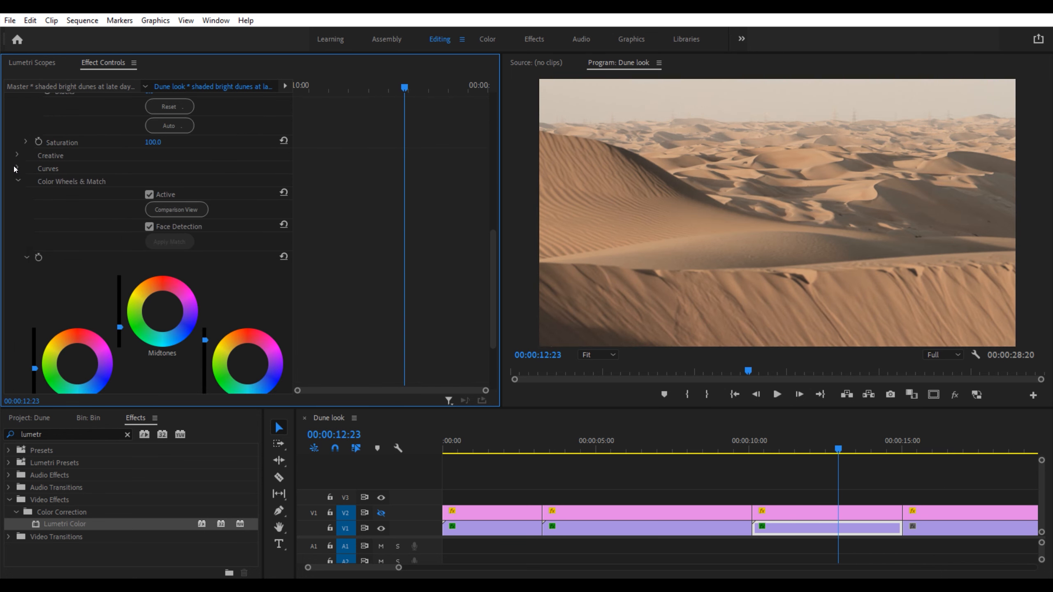
click(16, 168)
scroll(16, 194, down, 2)
click(157, 241)
click(198, 199)
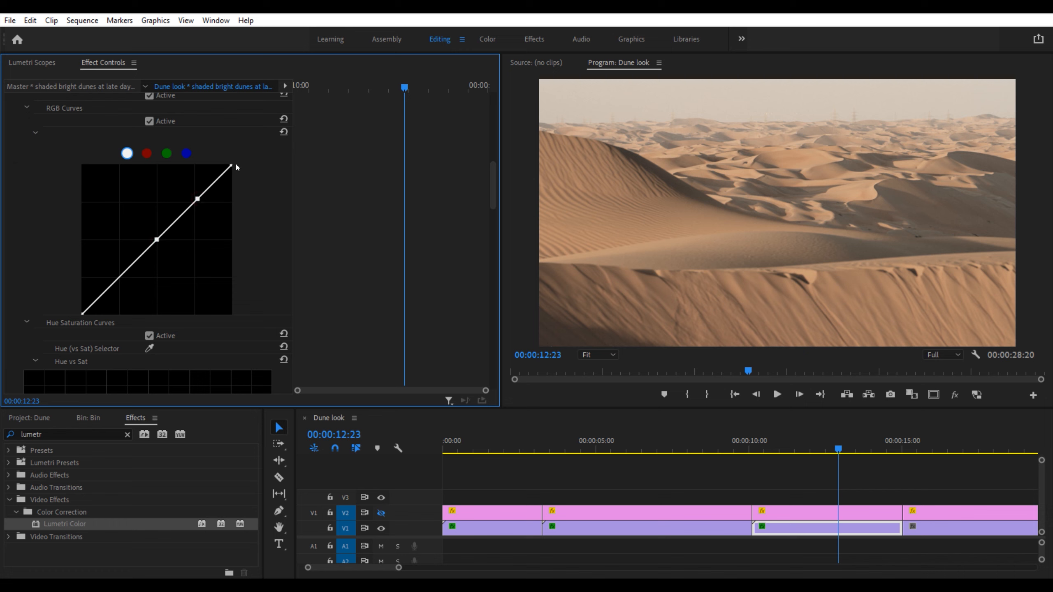
drag(231, 168, 231, 177)
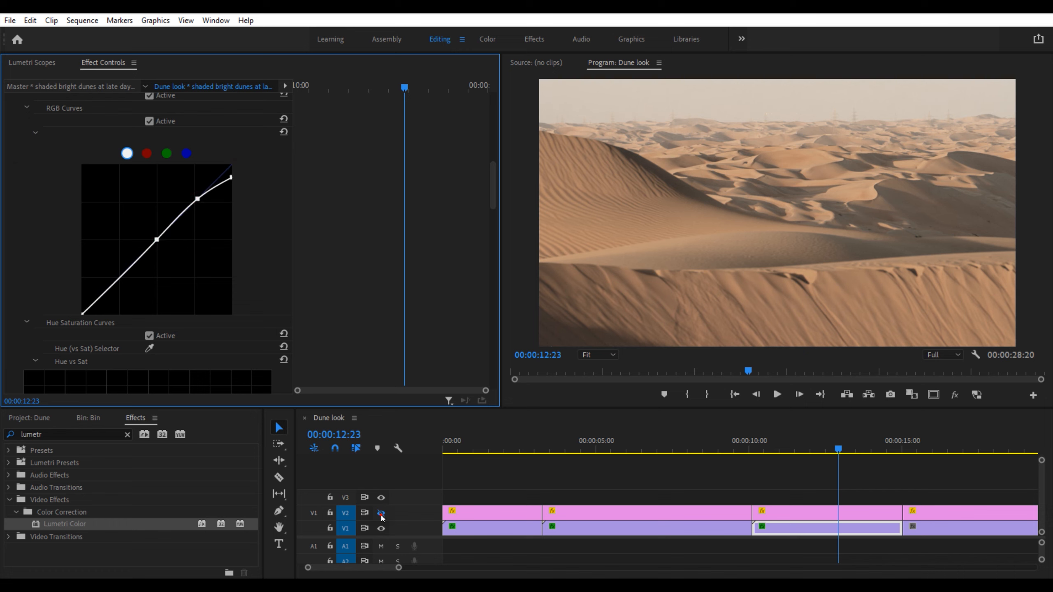
click(381, 513)
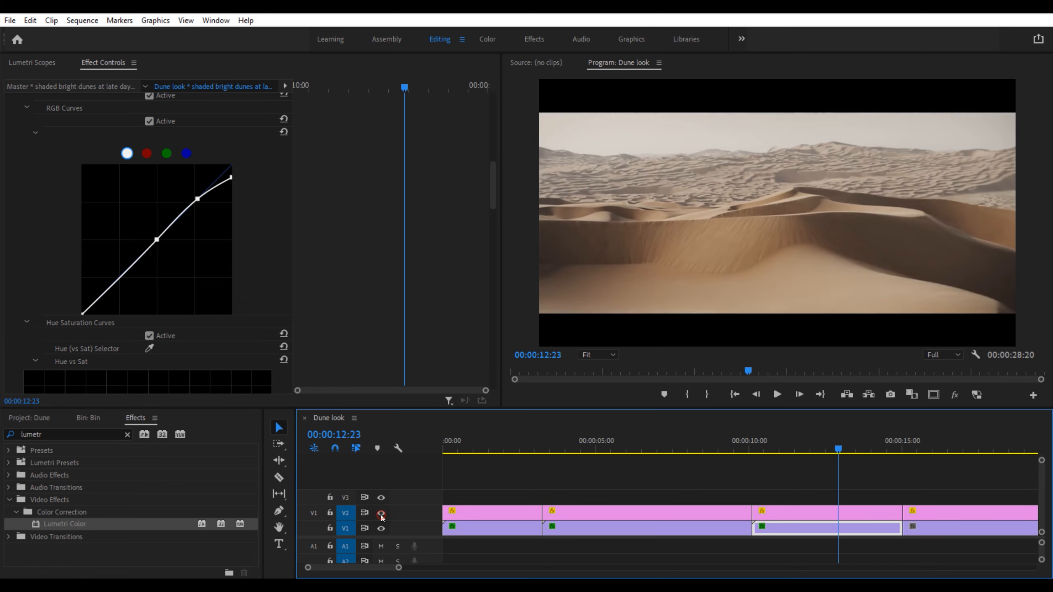
click(380, 514)
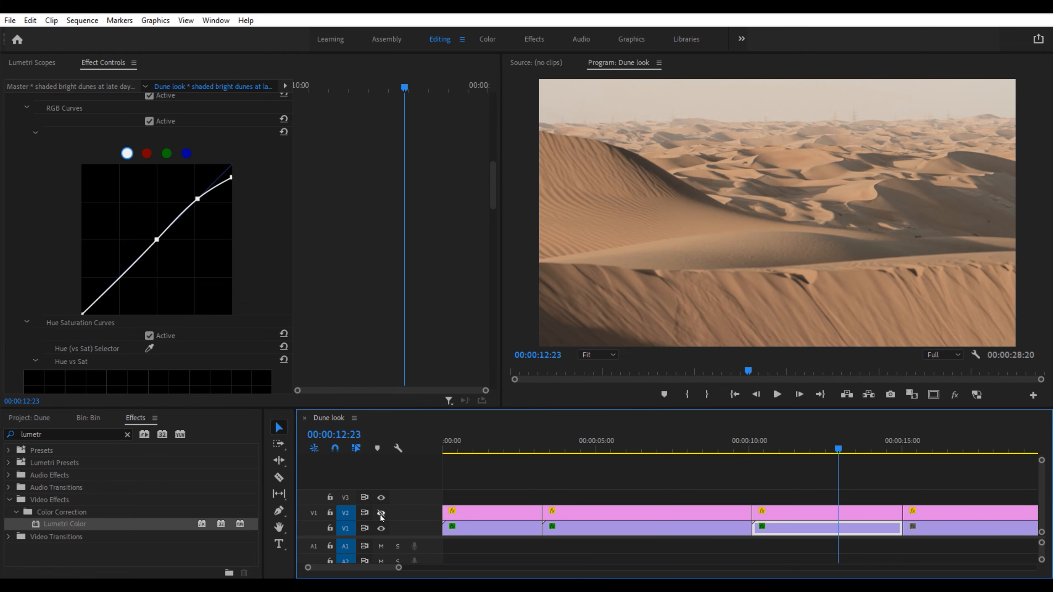
click(381, 514)
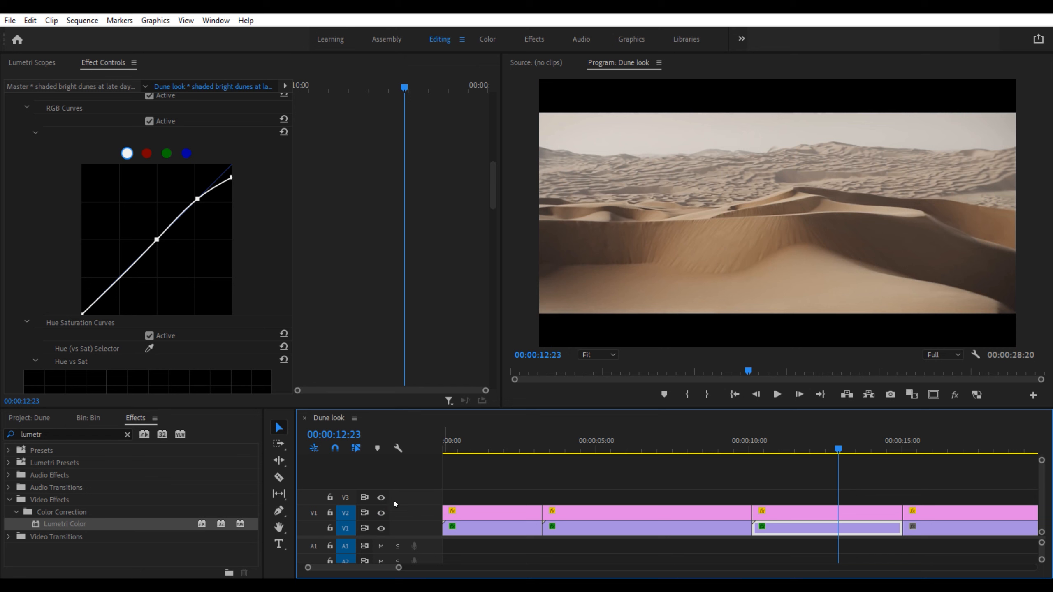
click(381, 514)
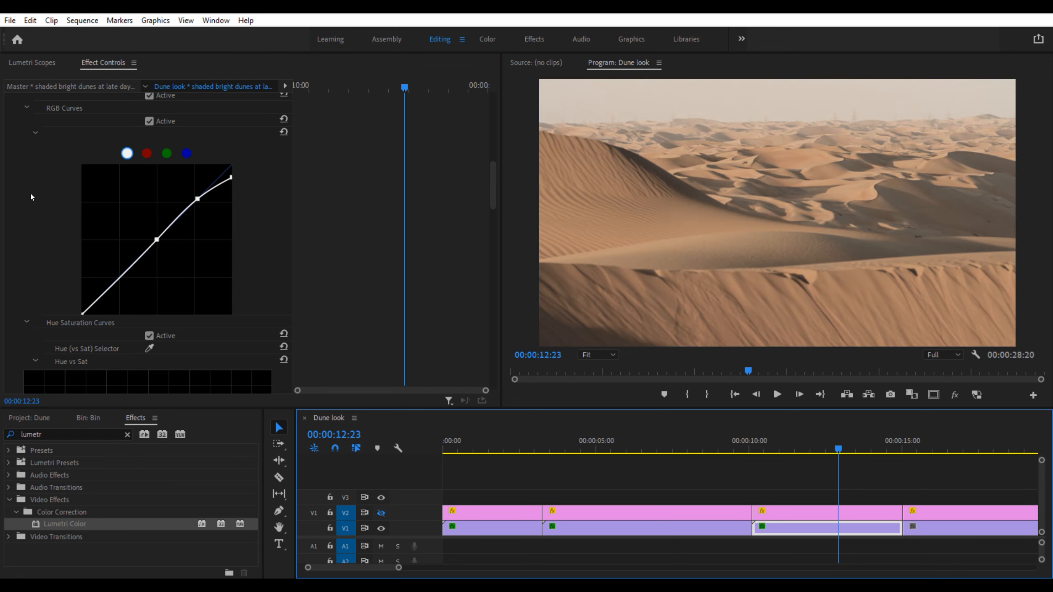
- Fine-tune the orange-red point slightly below the baseline on the Curves effect's Hue vs Hue curve of the dunes clip
scroll(31, 193, up, 10)
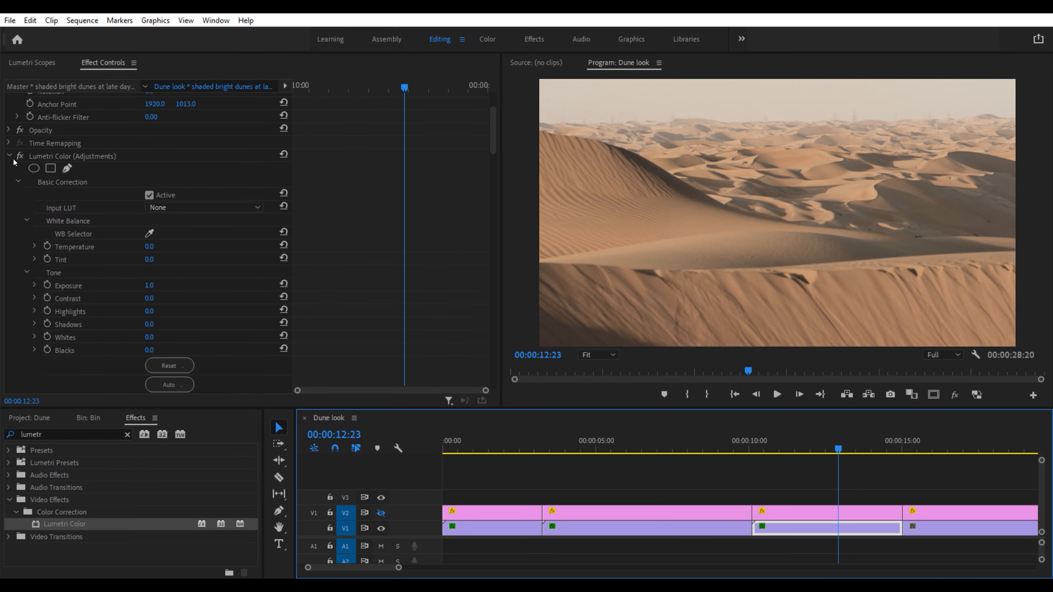
click(10, 157)
click(8, 255)
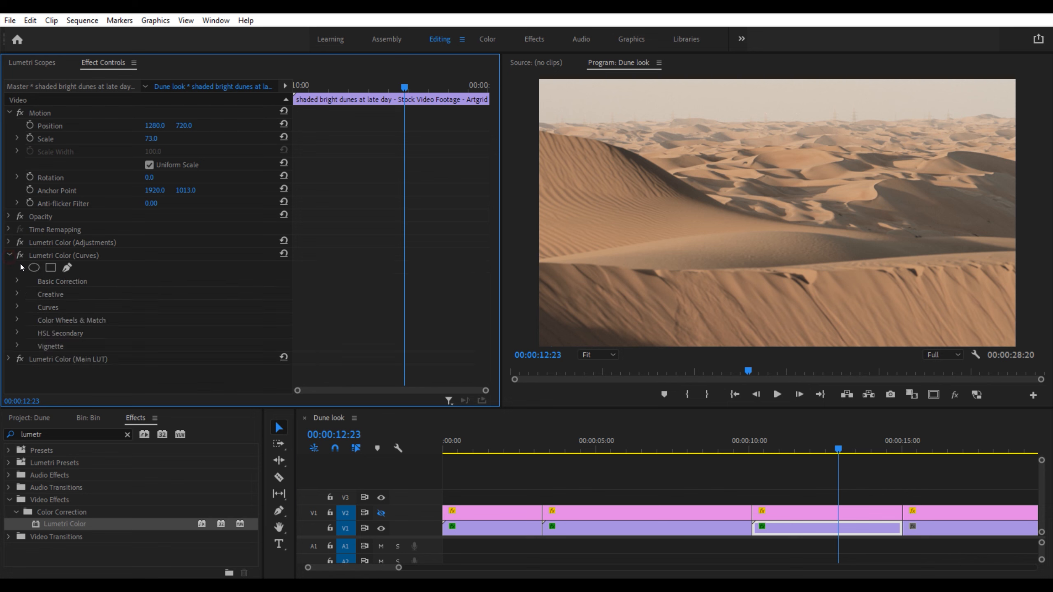
click(17, 307)
scroll(20, 306, down, 5)
scroll(22, 292, down, 7)
click(49, 276)
drag(34, 277, 35, 280)
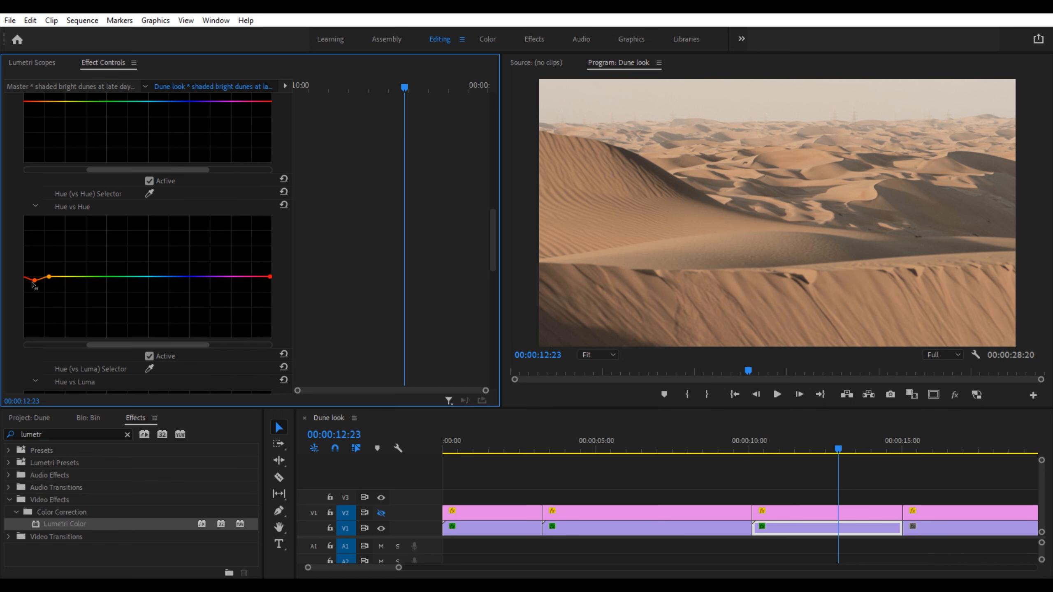
click(34, 282)
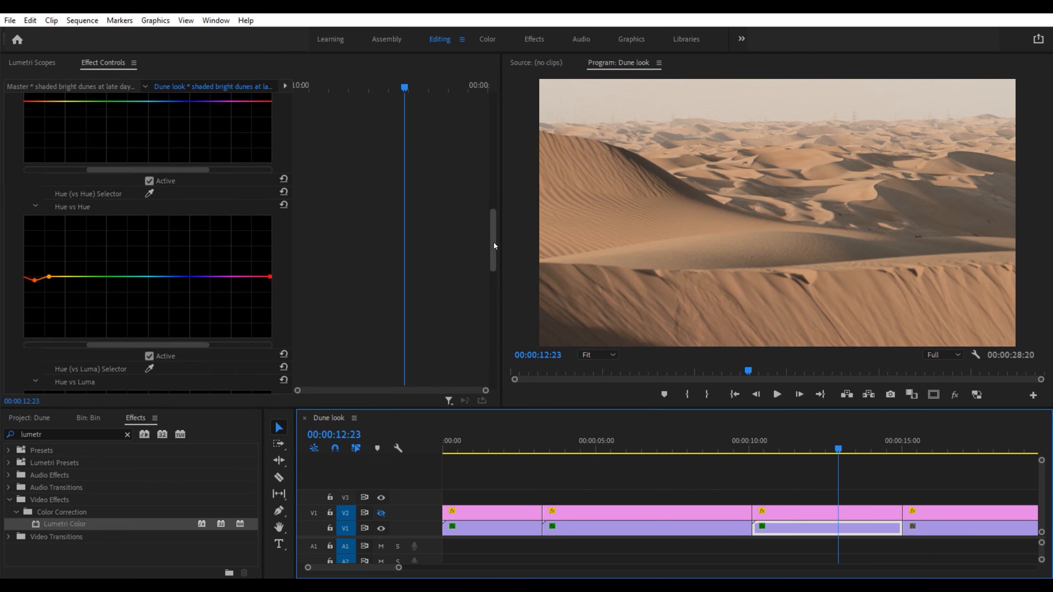
- Try lowering the midtones further in the Adjustments effect's color wheels and undo the change
drag(494, 242, 504, 116)
click(10, 242)
scroll(31, 290, down, 7)
scroll(42, 336, down, 15)
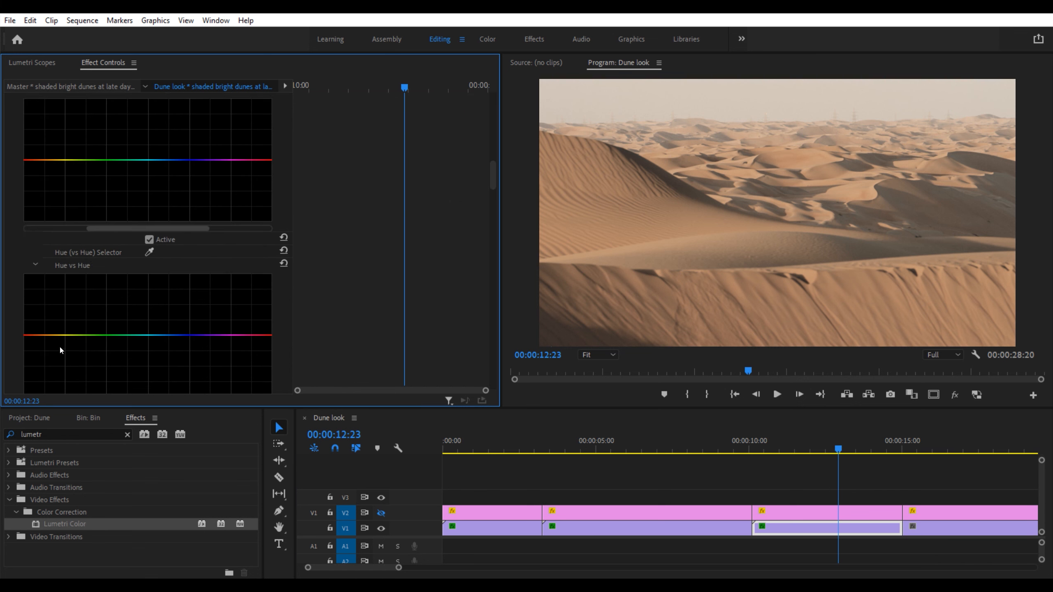
drag(120, 259, 120, 268)
key(ctrl+z)
key(ctrl+z)
- Set the saturation in the Main LUT effect's Basic Correction to 50 and compare the dunes clip with the reference shot
drag(495, 258, 487, 390)
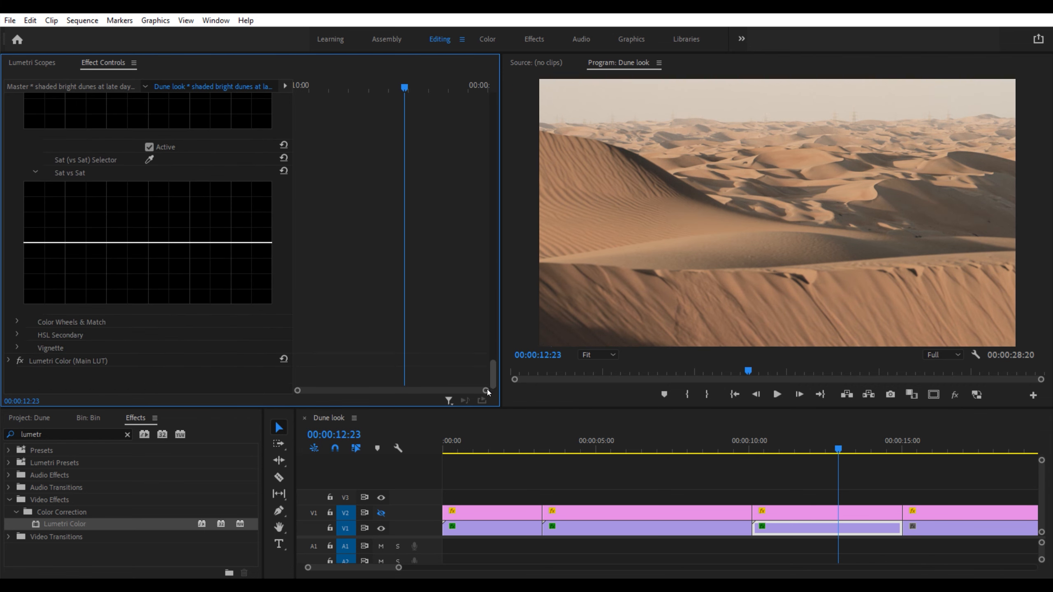
click(8, 361)
scroll(20, 359, down, 10)
click(158, 297)
text(50)
click(196, 298)
click(381, 513)
click(380, 513)
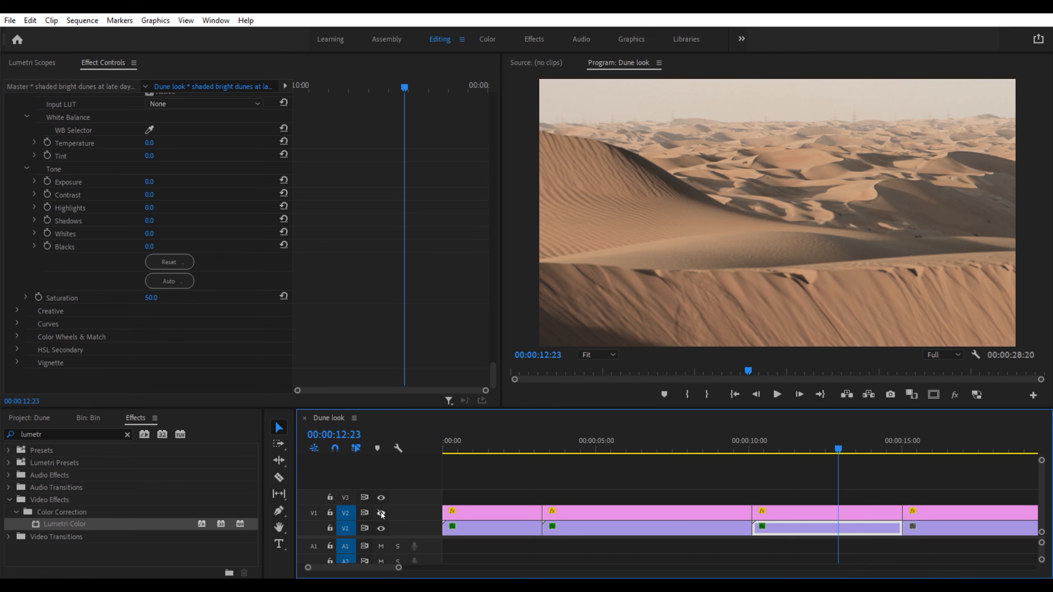
click(381, 513)
click(381, 513)
- Examine the dunes clip in an enlarged program monitor with all effects bypassed and re-enabled
drag(783, 449, 850, 456)
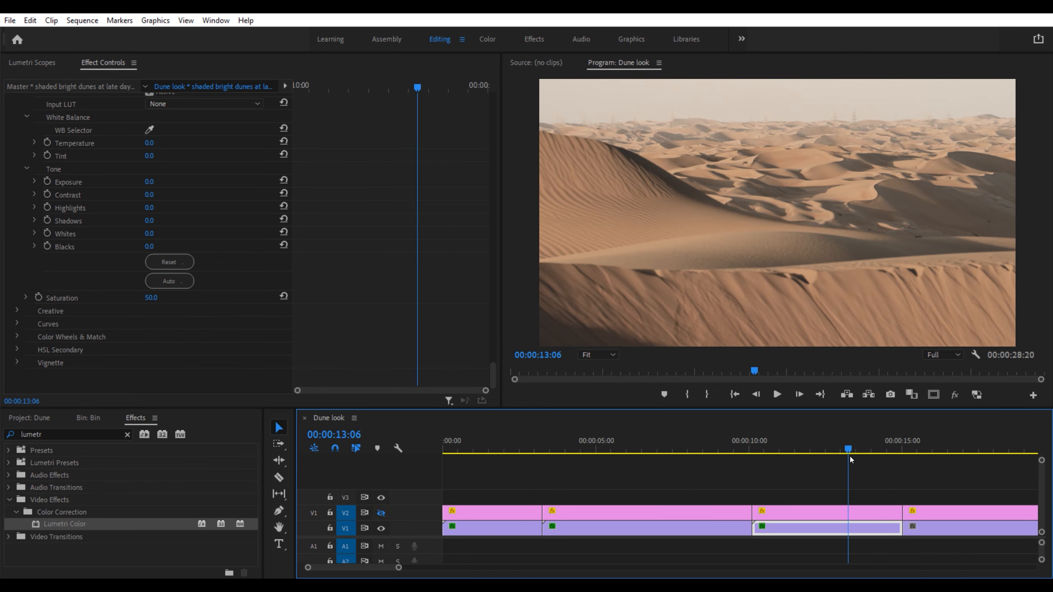
key(grave)
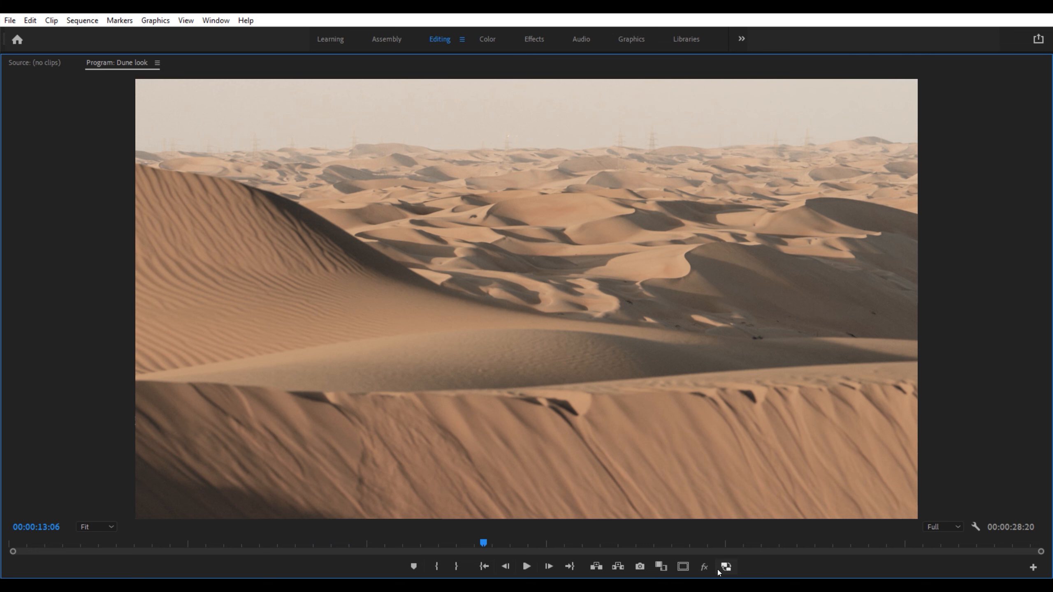
click(704, 567)
click(704, 568)
click(705, 568)
click(704, 569)
key(grave)
- Move the playhead to 00:00:19:00 on the staircase clip and compare it with the reference shot on track V2
drag(746, 442, 827, 481)
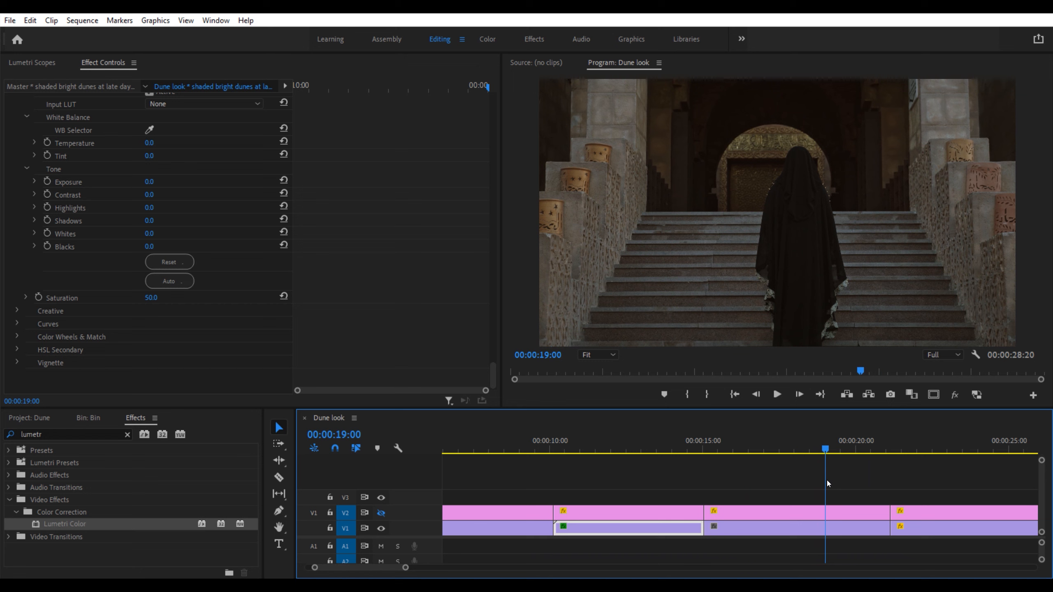
click(381, 513)
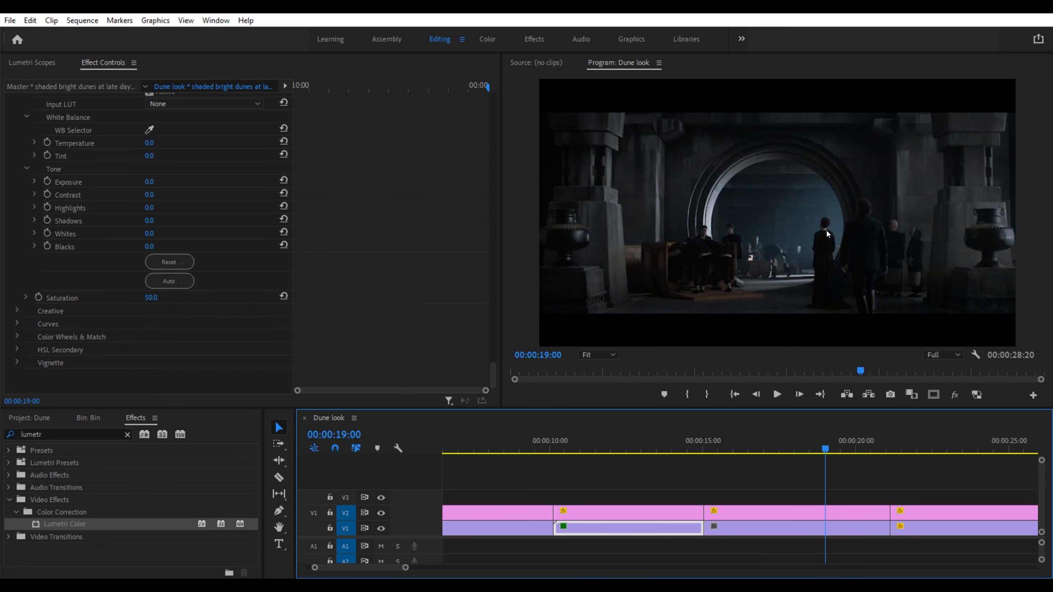
click(381, 513)
- Add a Lumetri Color effect to the staircase clip and load Merga _REC709.cube from the 1. Academy Blue folder as its Creative look
click(805, 530)
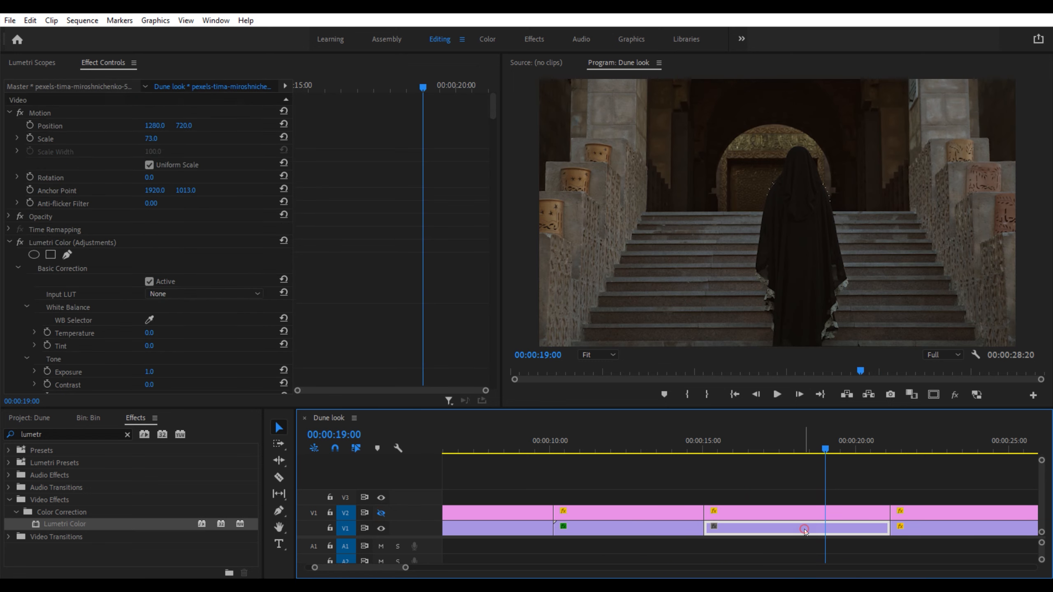
drag(73, 521, 18, 270)
click(18, 281)
scroll(192, 261, down, 3)
click(207, 233)
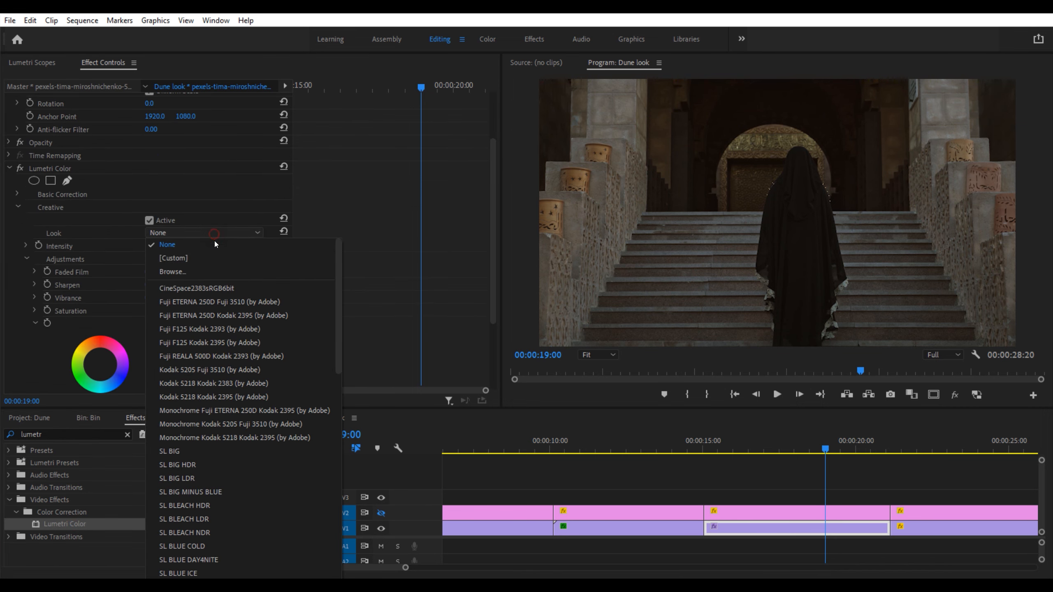
click(215, 272)
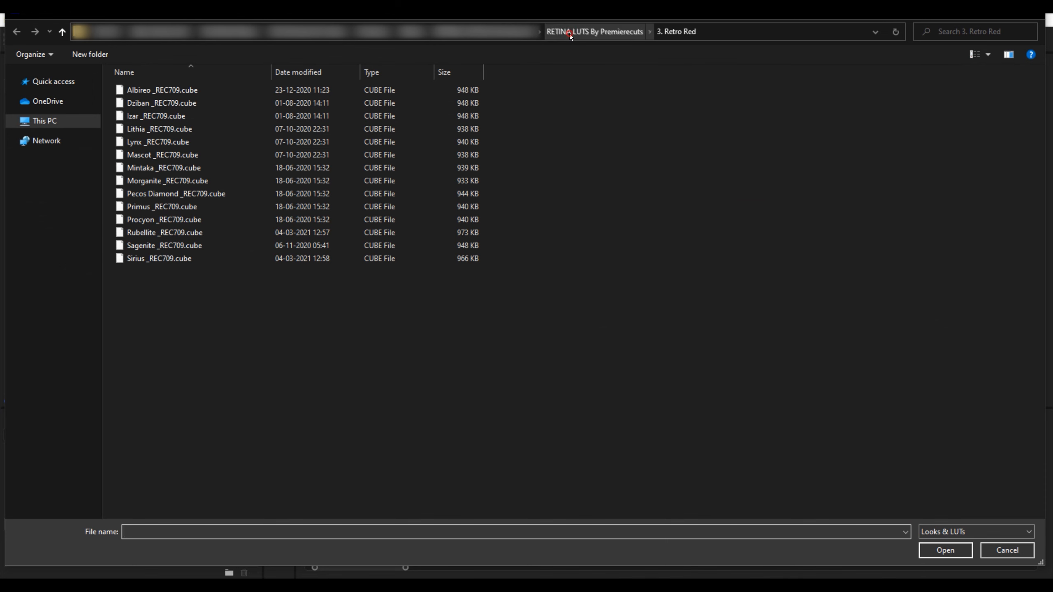
click(571, 36)
double_click(362, 94)
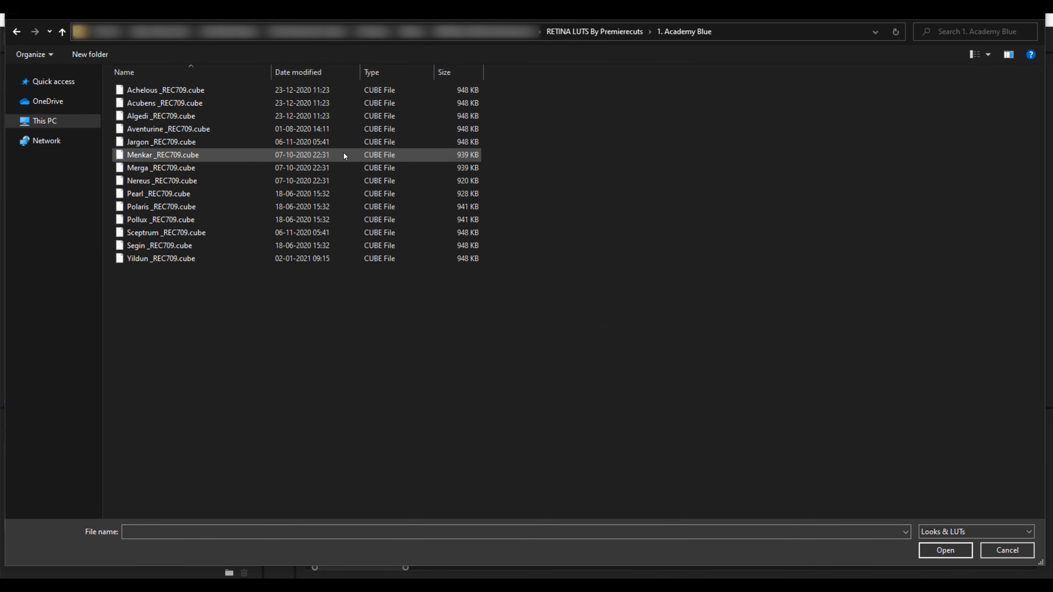
click(341, 168)
click(944, 551)
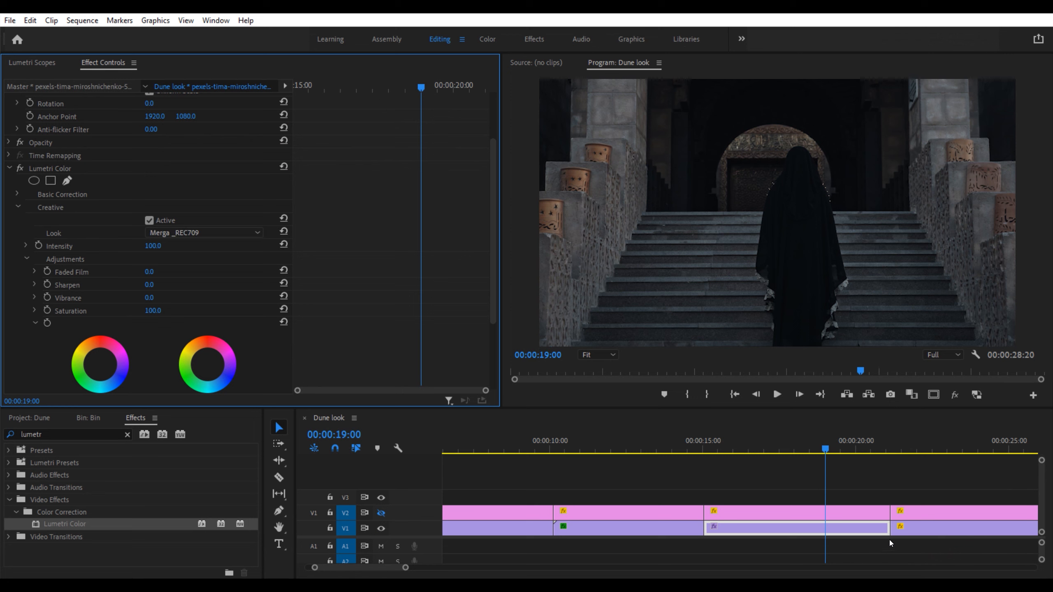
- Compare the staircase clip with effects bypassed and enabled, and against the reference shot on track V2
click(955, 397)
click(955, 397)
click(955, 396)
click(955, 397)
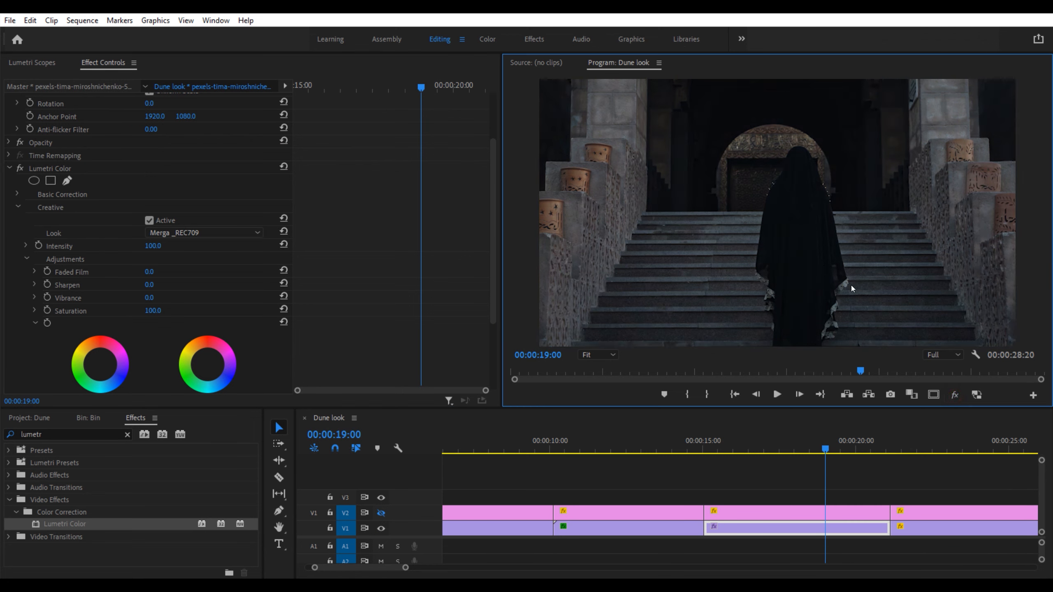
click(381, 513)
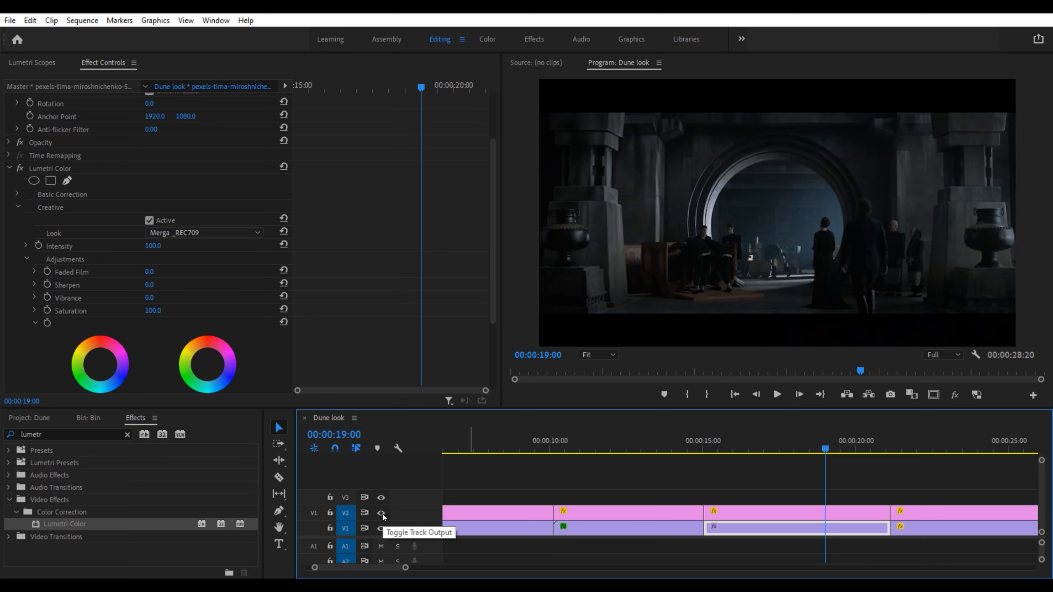
click(381, 513)
- Set the intensity of the staircase clip's Merga _REC709 look to 125
click(162, 245)
text(125)
key(Return)
- Lower the midtones, slightly raise the shadows and raise the highlights in the staircase clip's Lumetri color wheels
scroll(214, 270, down, 3)
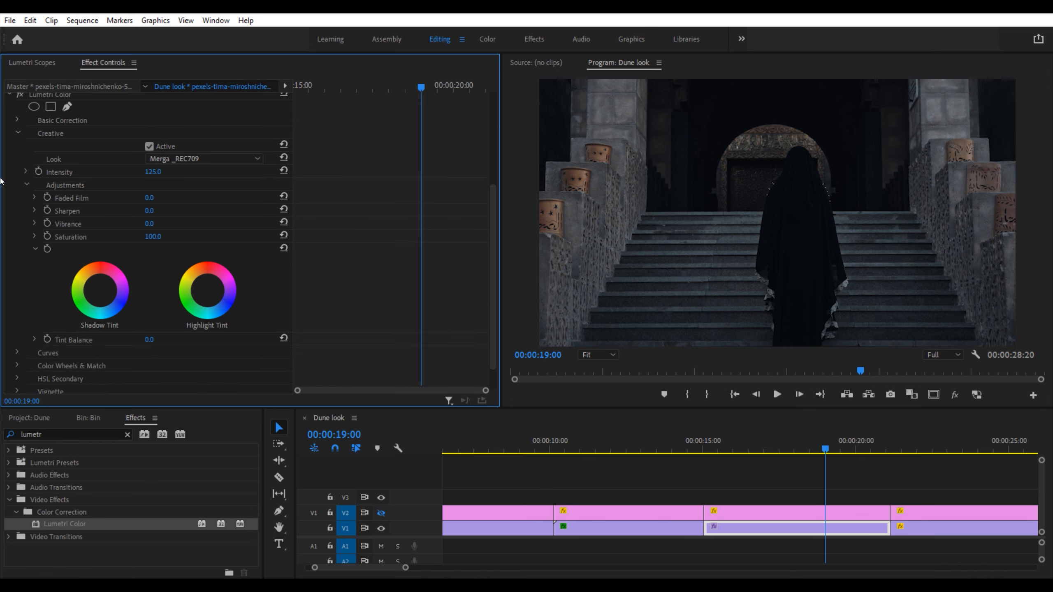
click(18, 133)
click(17, 308)
scroll(18, 319, down, 8)
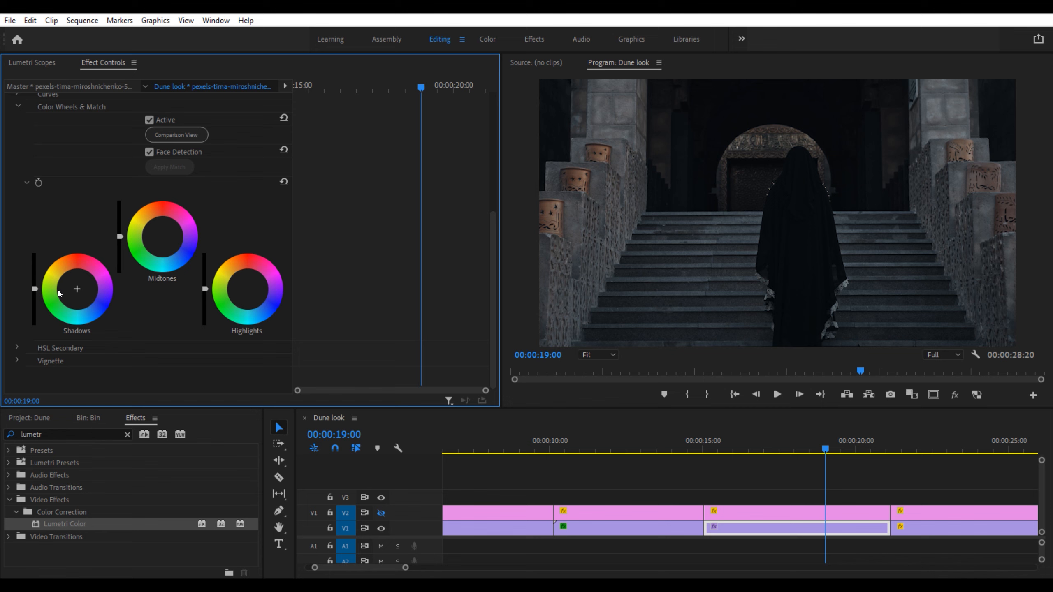
drag(119, 241, 119, 248)
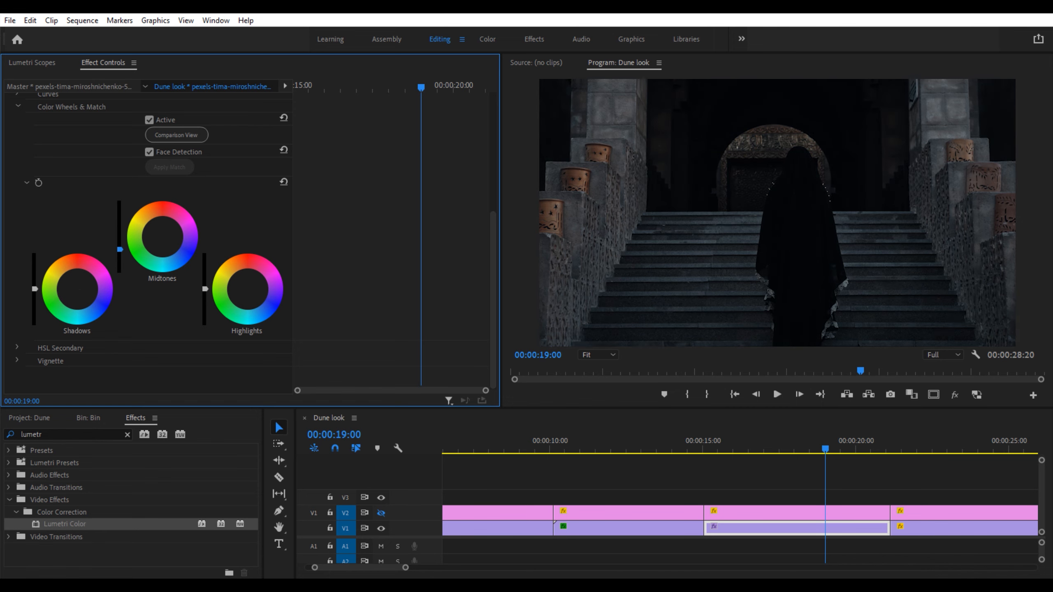
drag(35, 289, 36, 286)
drag(205, 290, 205, 263)
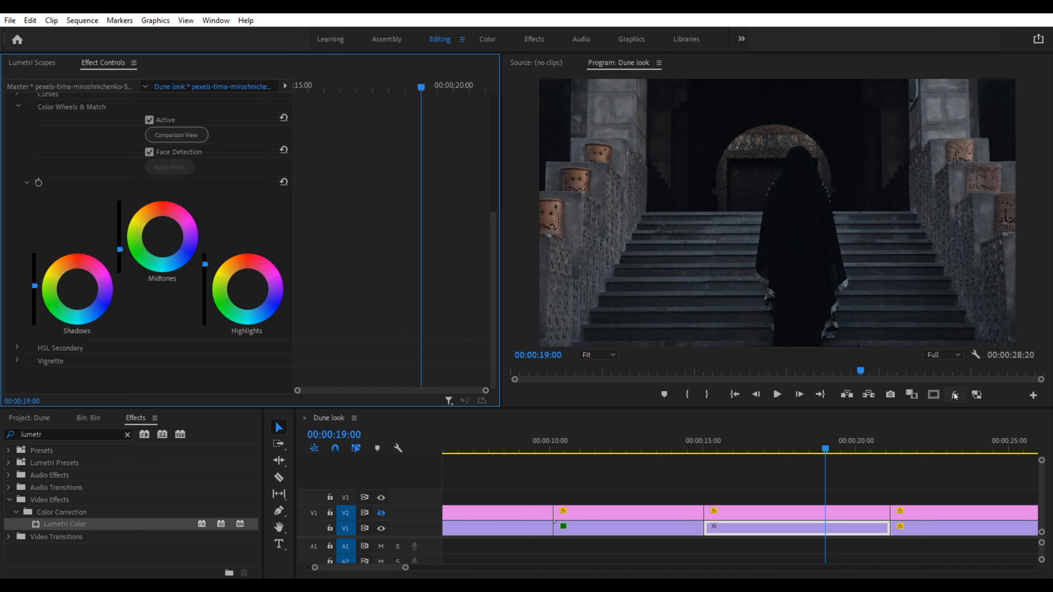
- Compare the staircase clip with the reference shot and its ungraded version, and raise the highlights in its color wheels slightly further
click(381, 514)
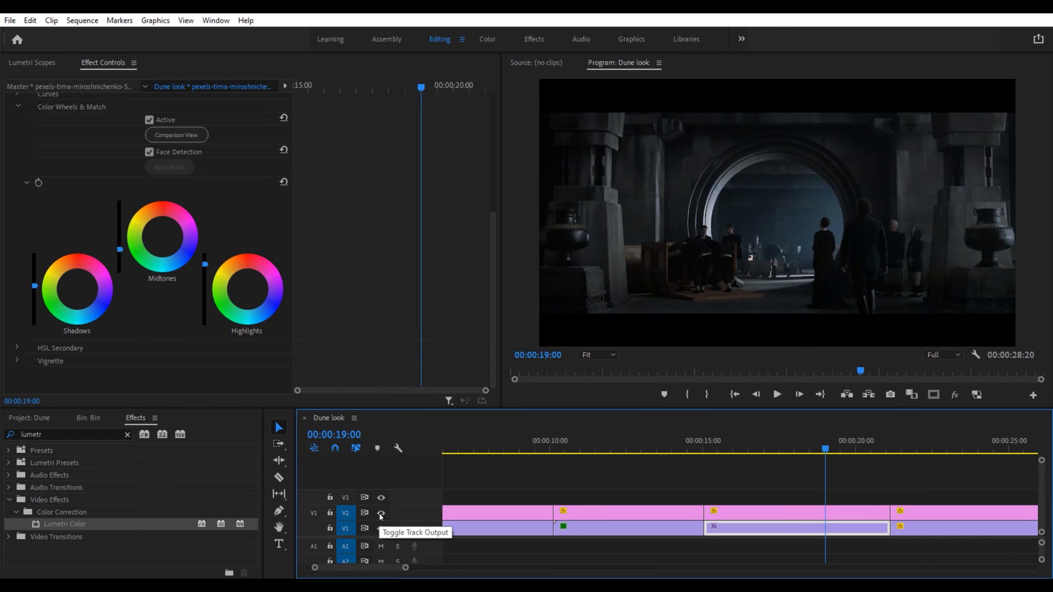
click(381, 514)
click(381, 514)
click(381, 514)
click(955, 395)
click(955, 395)
drag(207, 267, 208, 258)
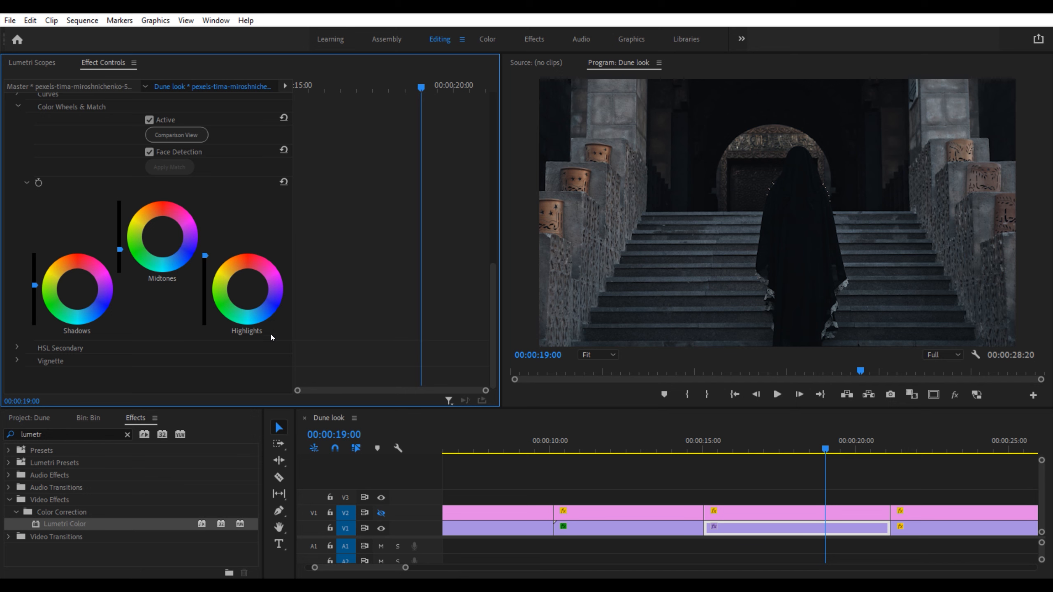
- Lower the midtones further in the staircase clip's Lumetri color wheels
mouse_move(820, 452)
mouse_down()
mouse_move(752, 450)
mouse_move(821, 451)
mouse_up()
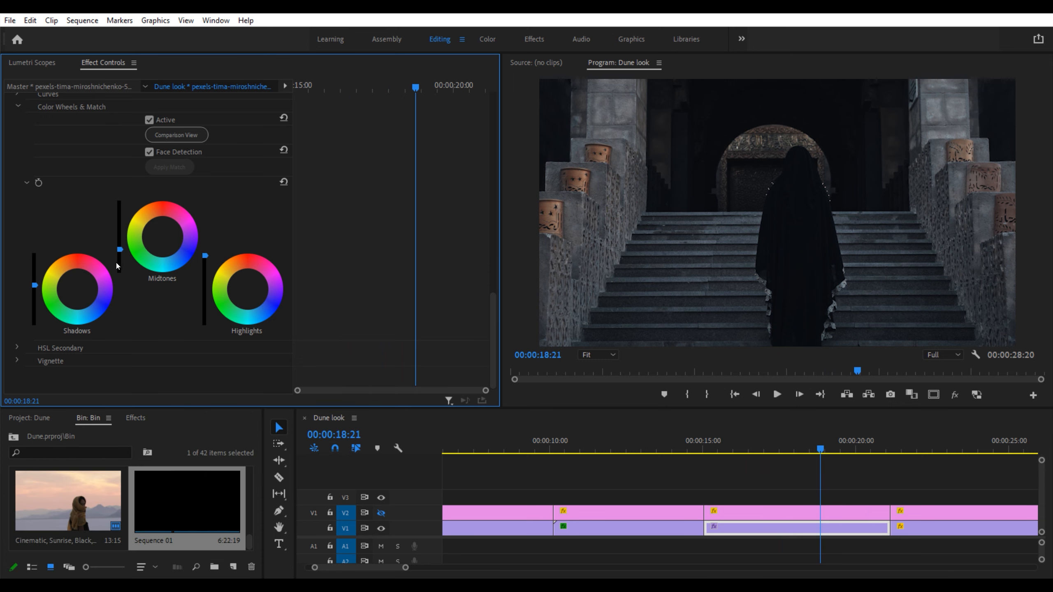
drag(120, 252, 119, 268)
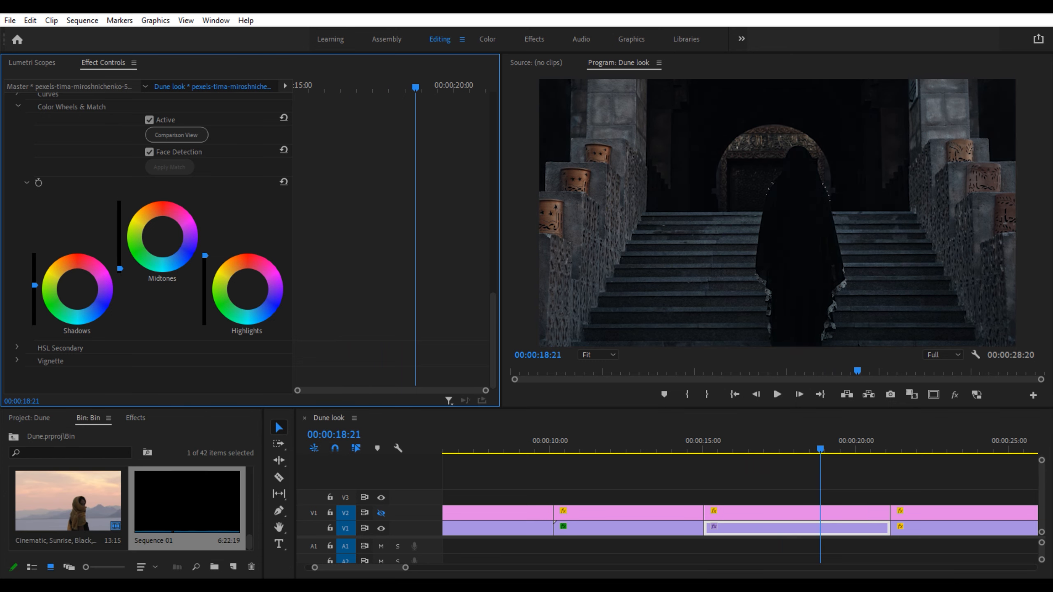
- Set the staircase clip's exposure to 0.2 and contrast to -10 in the Lumetri basic correction
drag(493, 308, 491, 188)
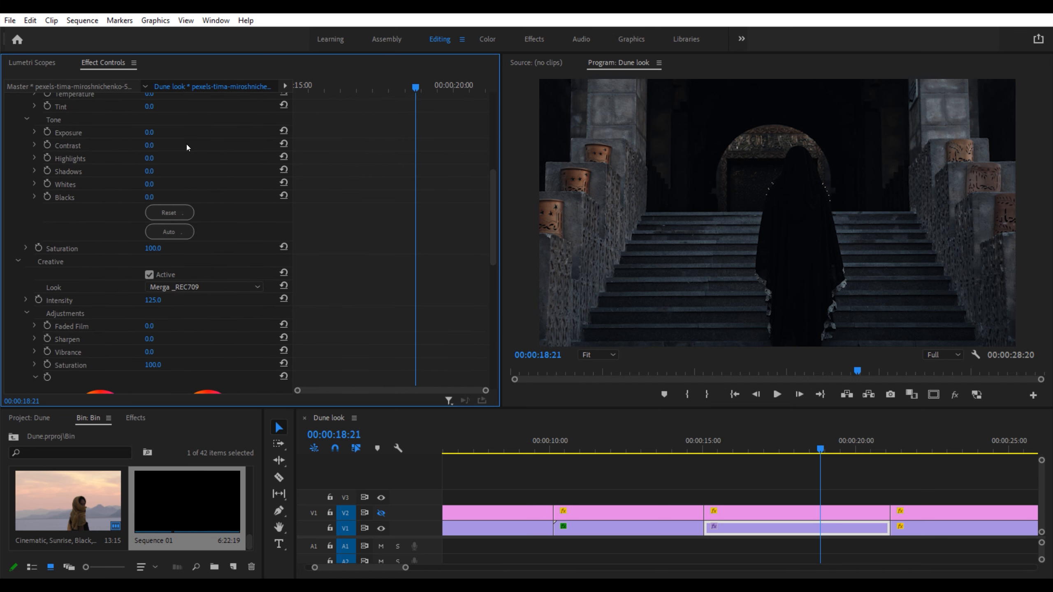
scroll(183, 161, up, 3)
scroll(187, 187, up, 1)
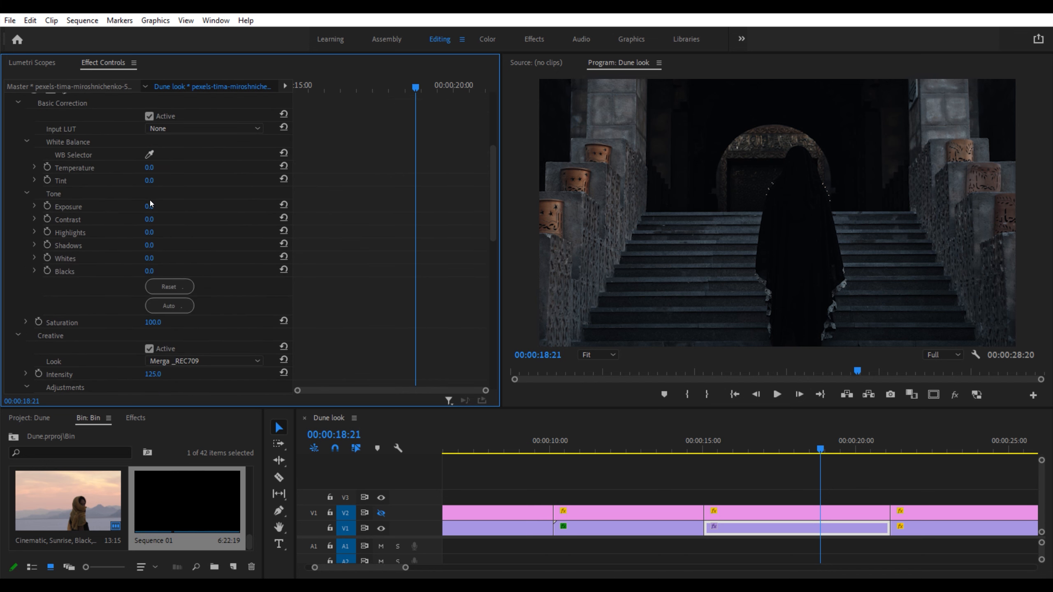
click(162, 205)
text(0.2)
key(Return)
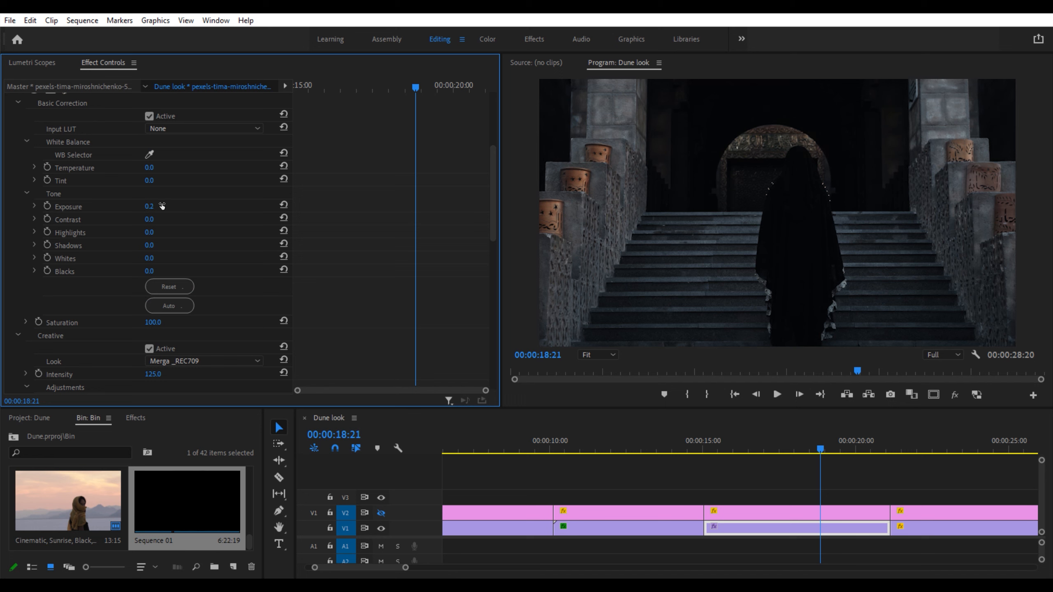
click(152, 219)
text(-10)
key(Return)
- Collapse the staircase clip's Creative settings and compare its graded and ungraded versions in an enlarged program view
scroll(212, 227, down, 5)
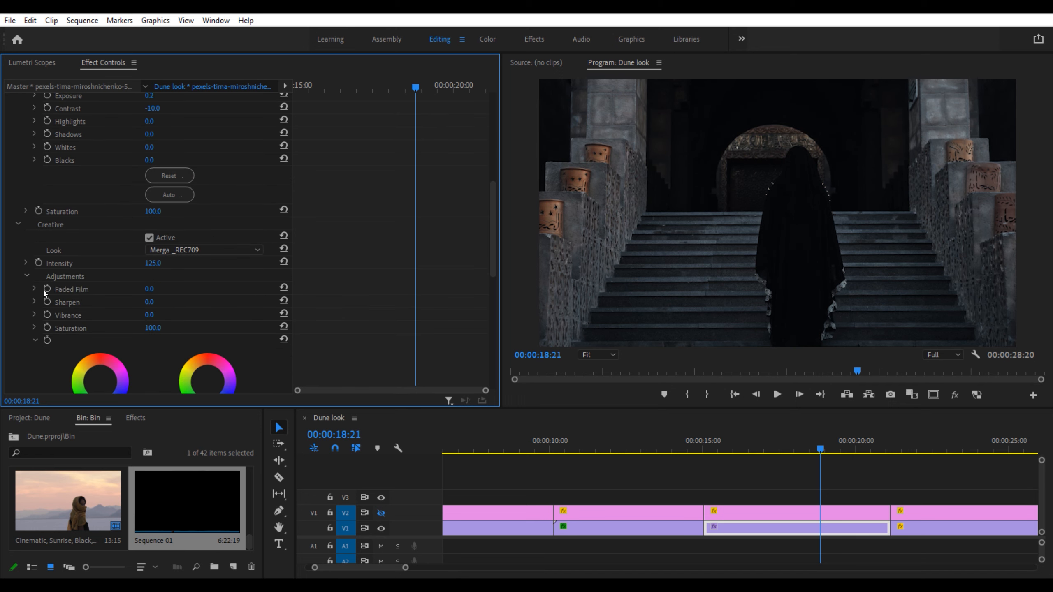
click(18, 226)
scroll(16, 232, down, 6)
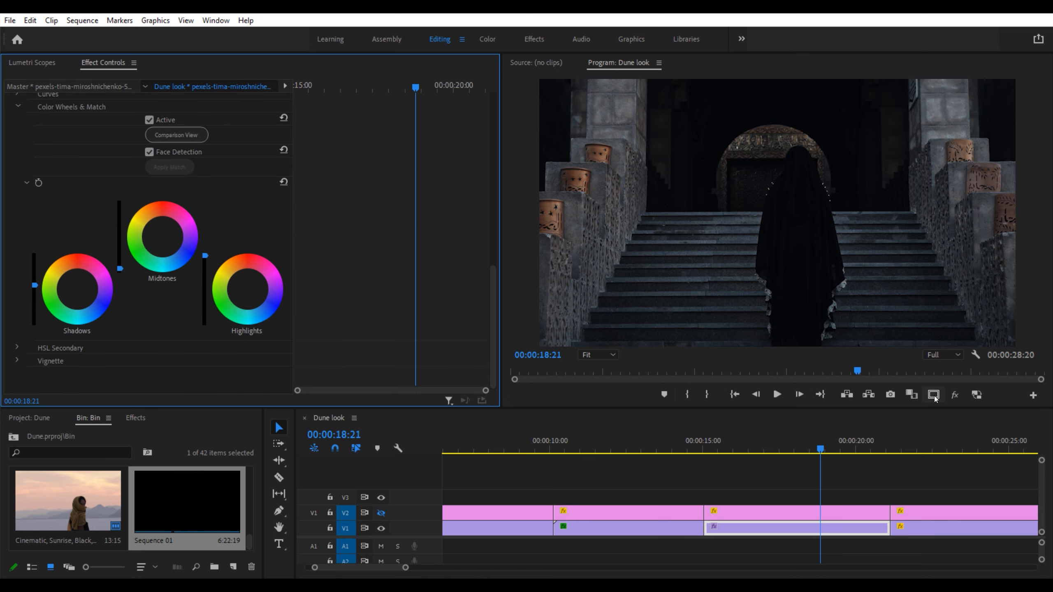
click(955, 395)
key(grave)
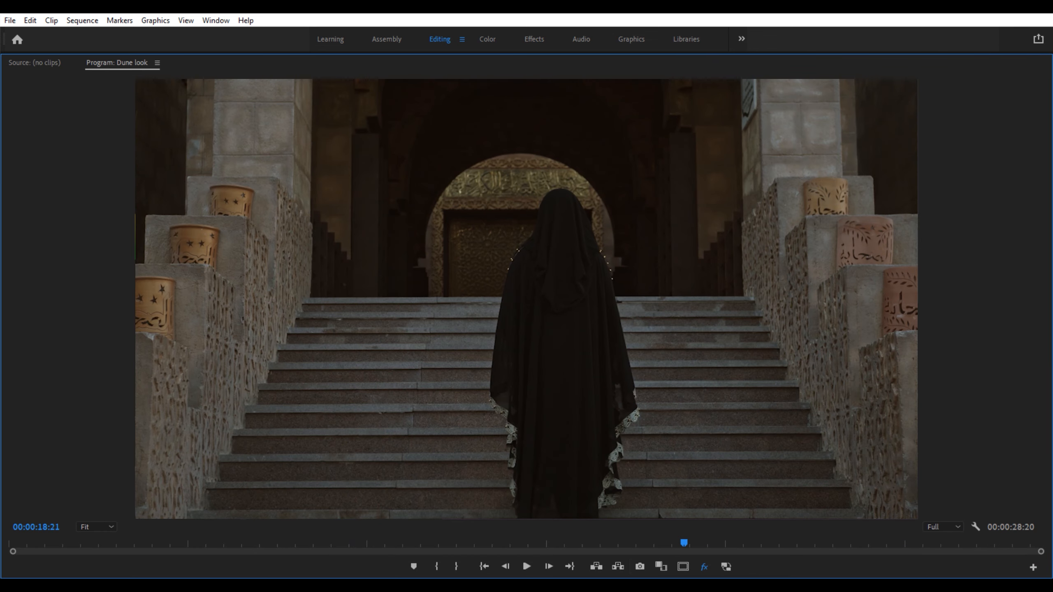
click(705, 566)
key(grave)
- Compare the graded staircase clip with the Dune reference shot by showing and hiding track V2
click(381, 512)
click(381, 512)
click(381, 513)
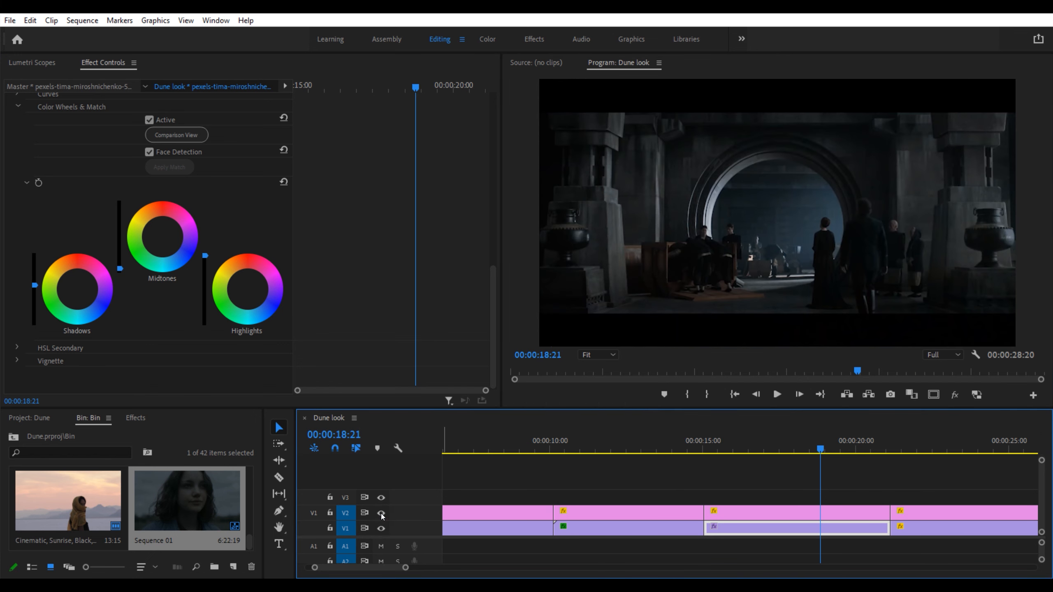
click(381, 514)
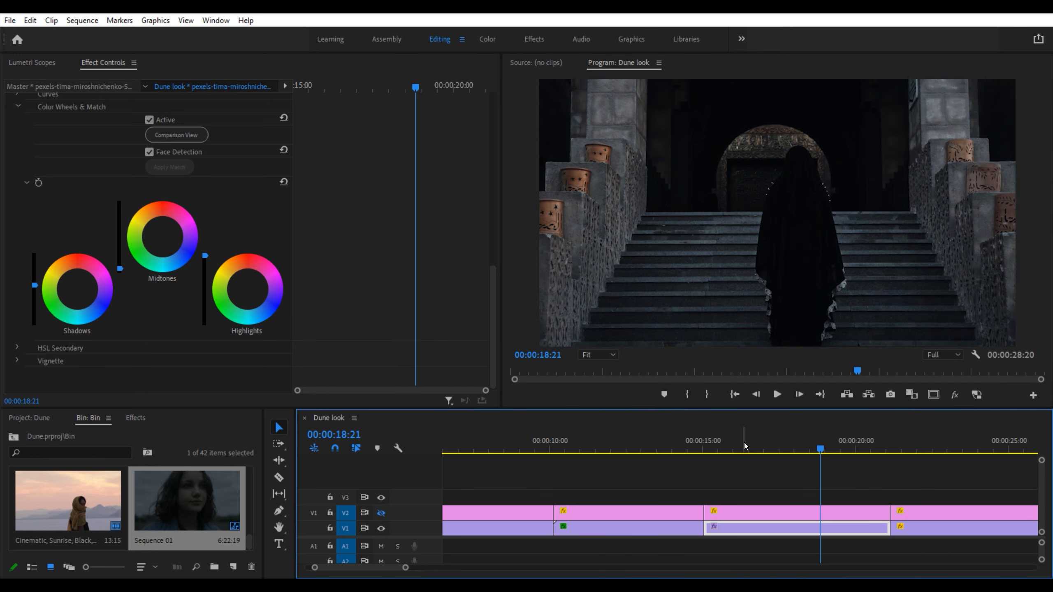
key(shift+7)
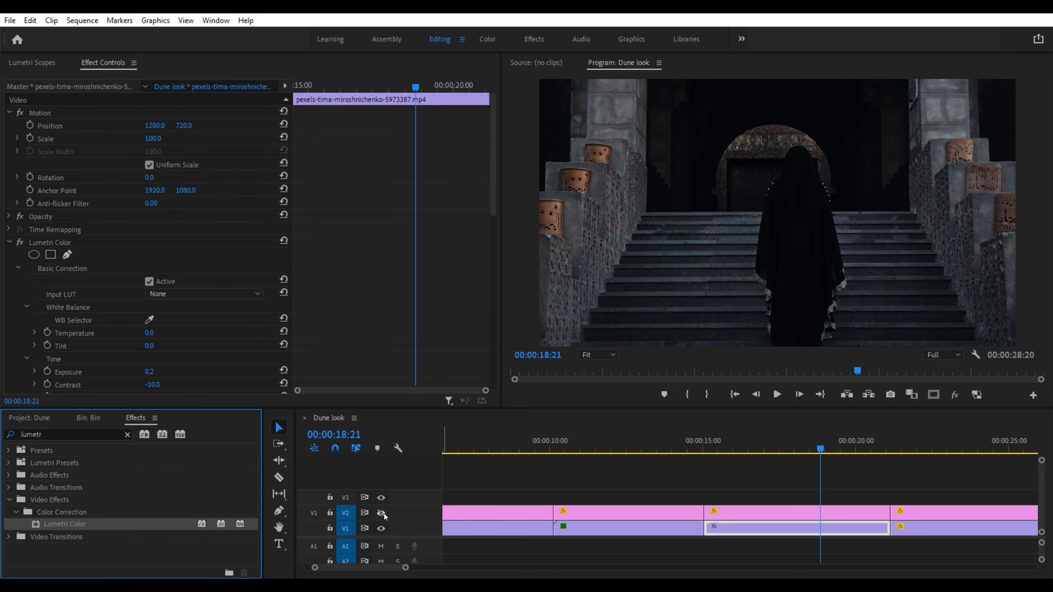
click(385, 514)
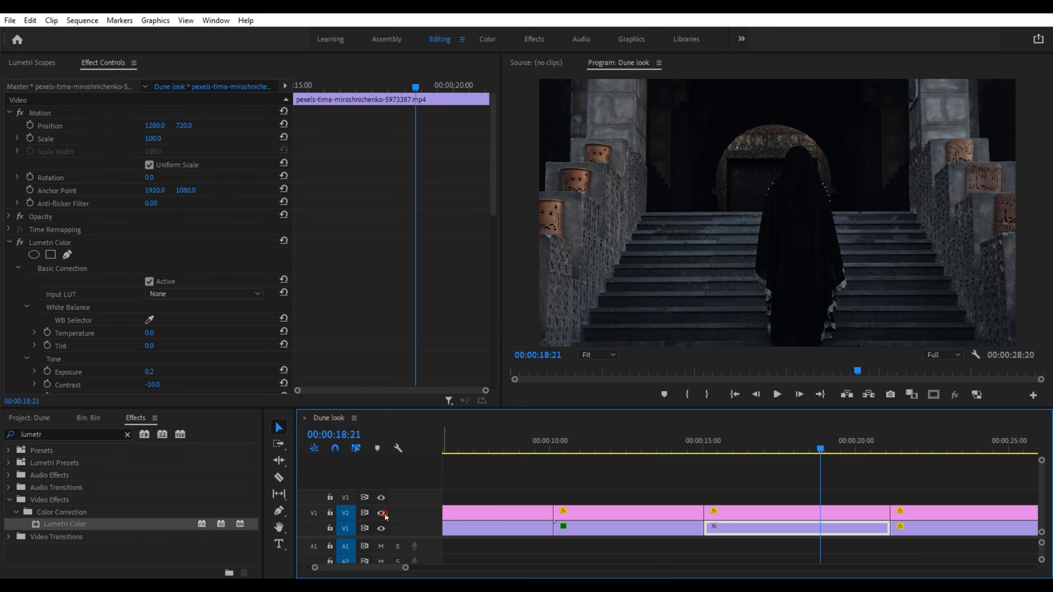
click(382, 515)
click(381, 513)
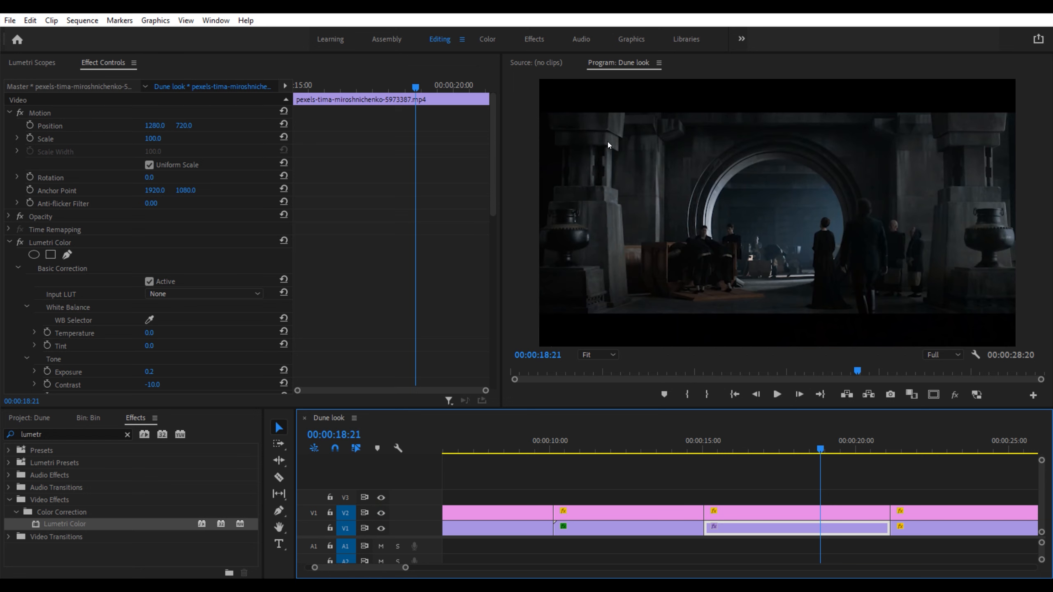
click(381, 513)
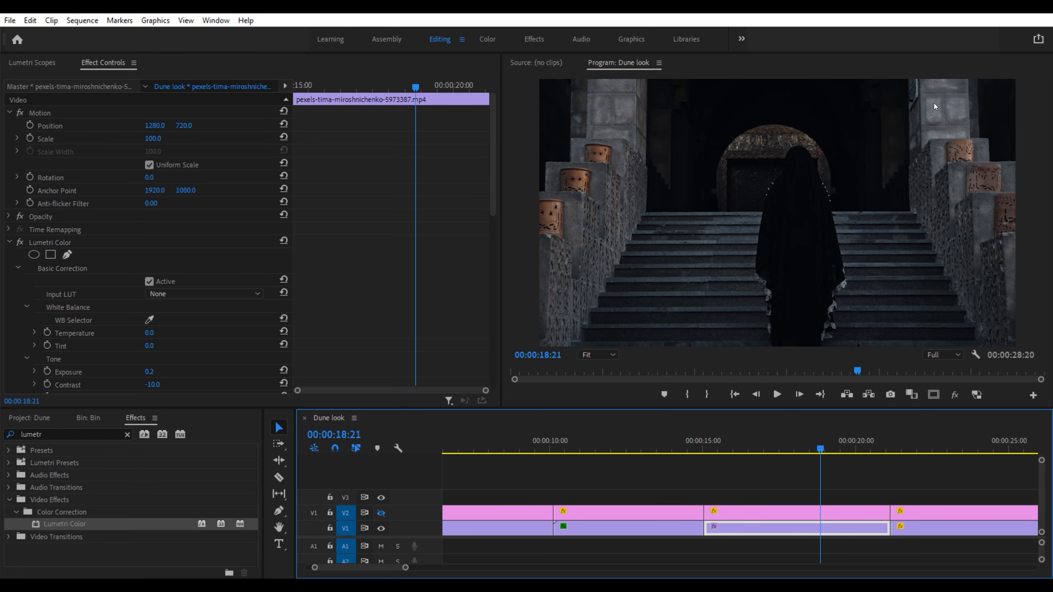
- Add a control point at the middle of the green curve in the staircase clip's RGB Curves
scroll(24, 307, down, 3)
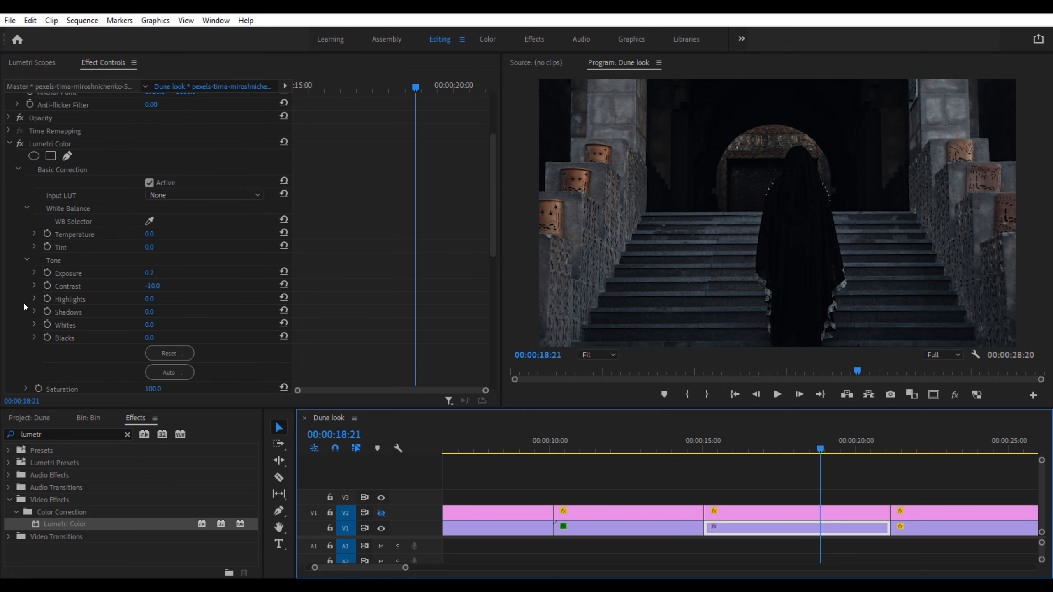
click(18, 169)
click(18, 209)
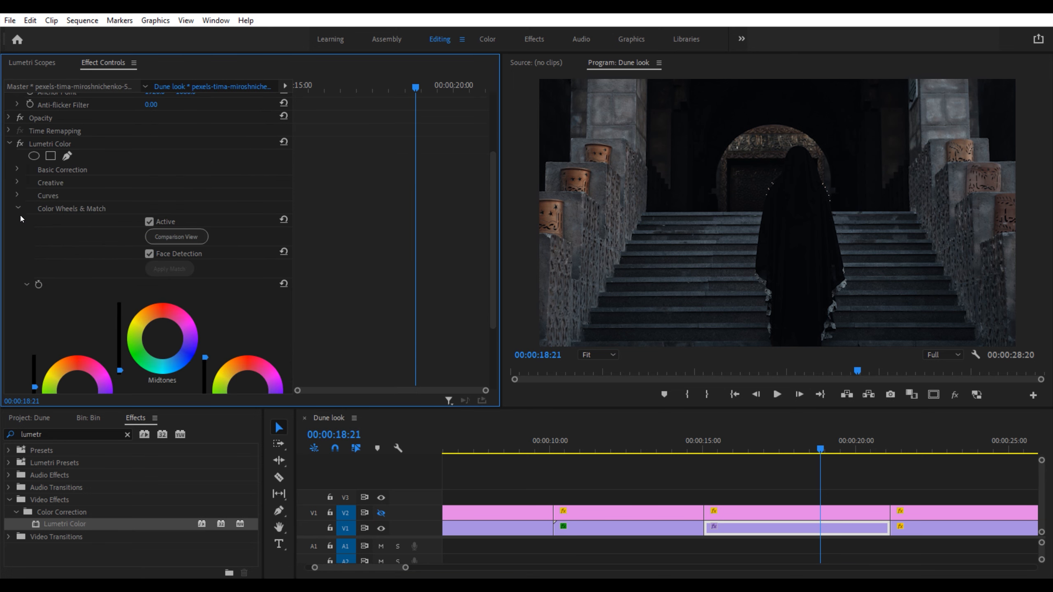
click(18, 195)
scroll(22, 238, down, 1)
click(166, 192)
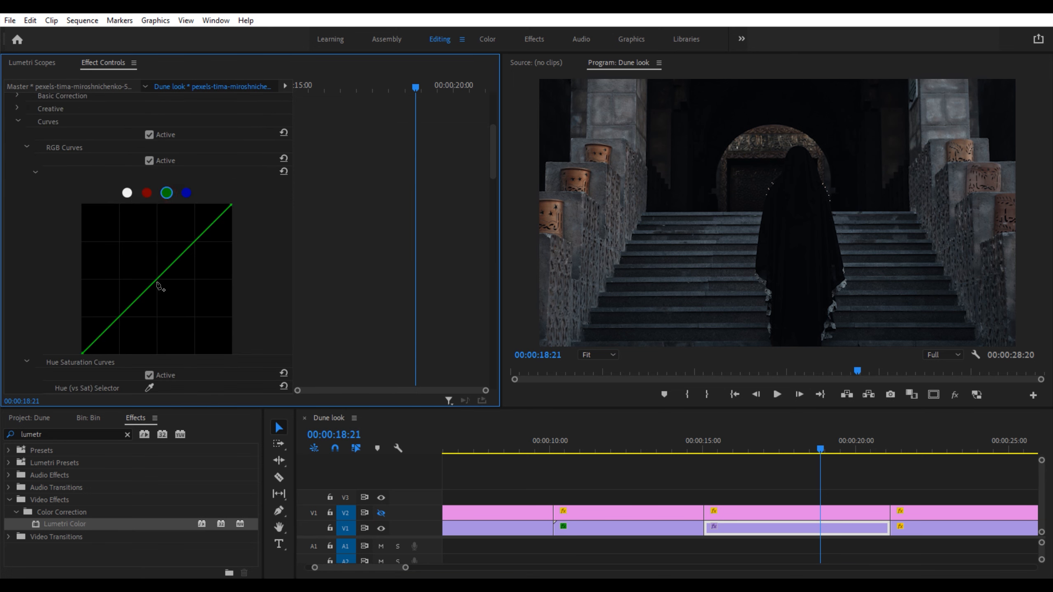
click(157, 279)
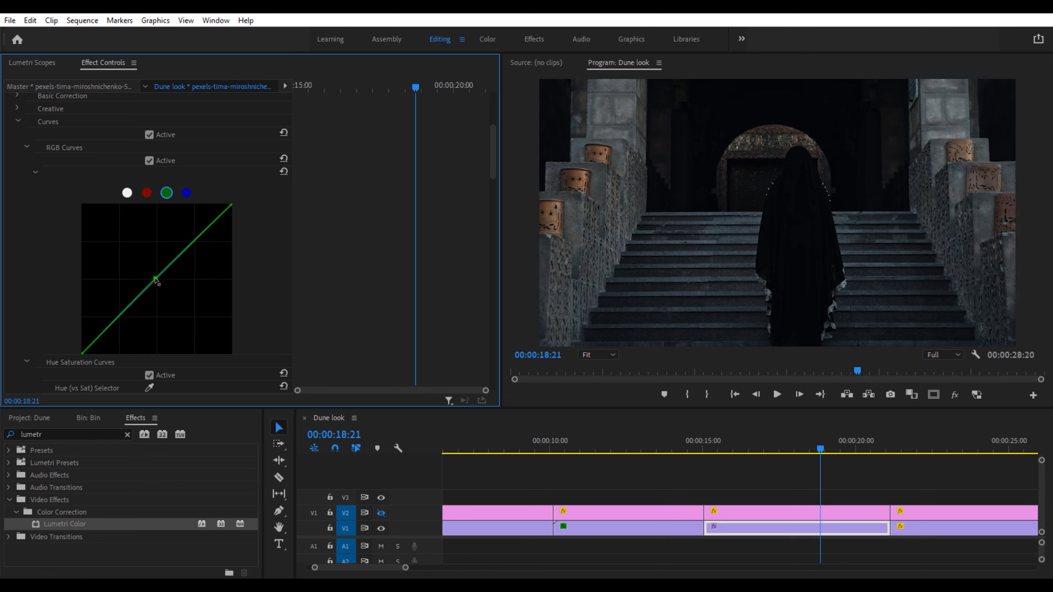
- Compare the staircase clip with its RGB Curves off and on, and against the reference shot on track V2
click(149, 161)
click(149, 161)
click(149, 161)
click(150, 162)
click(381, 513)
click(381, 513)
click(381, 513)
click(381, 513)
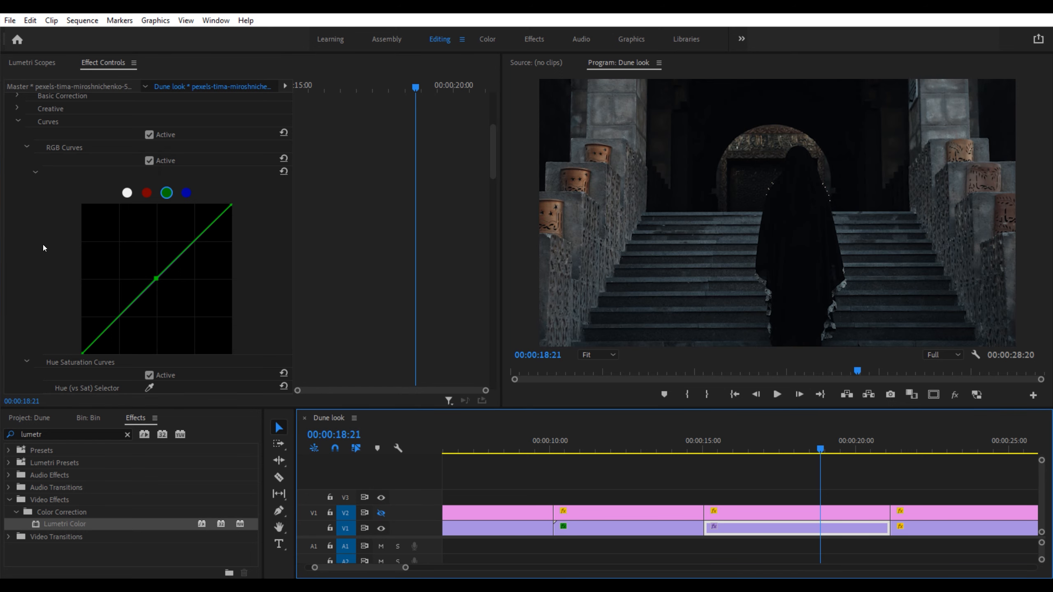
- Review the ungraded veiled portrait clip at the end of the sequence and compare it with its reference shot on track V2
scroll(43, 245, up, 5)
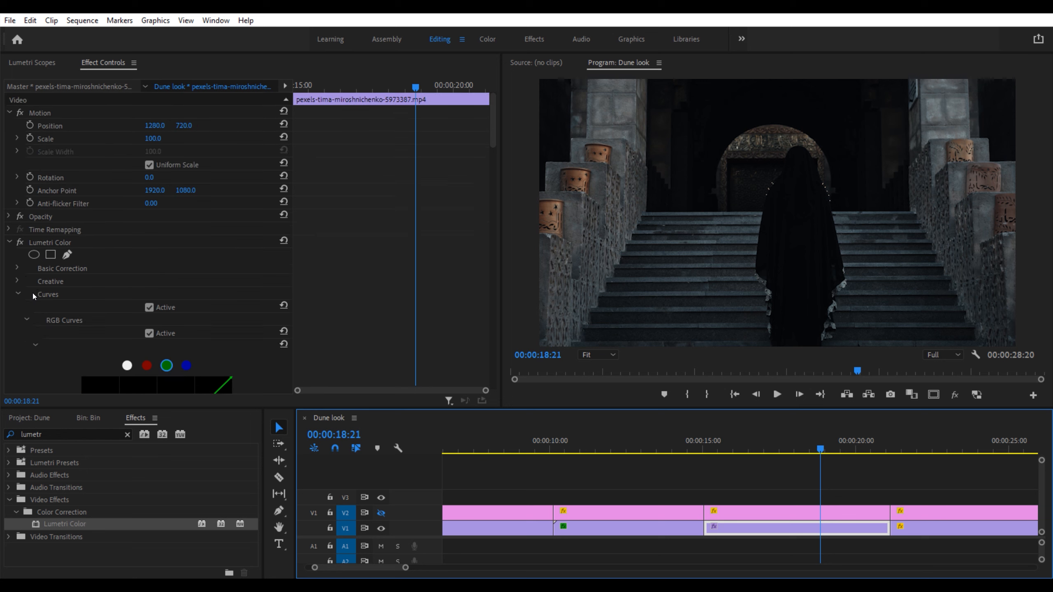
click(8, 243)
click(968, 449)
drag(970, 449, 973, 449)
drag(388, 567, 395, 568)
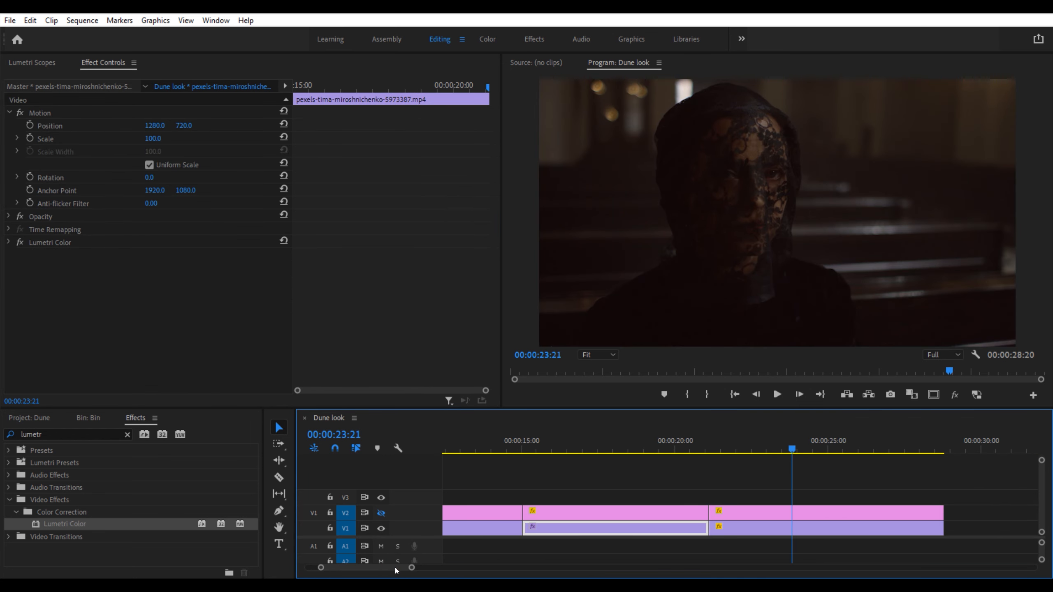
click(750, 447)
click(901, 449)
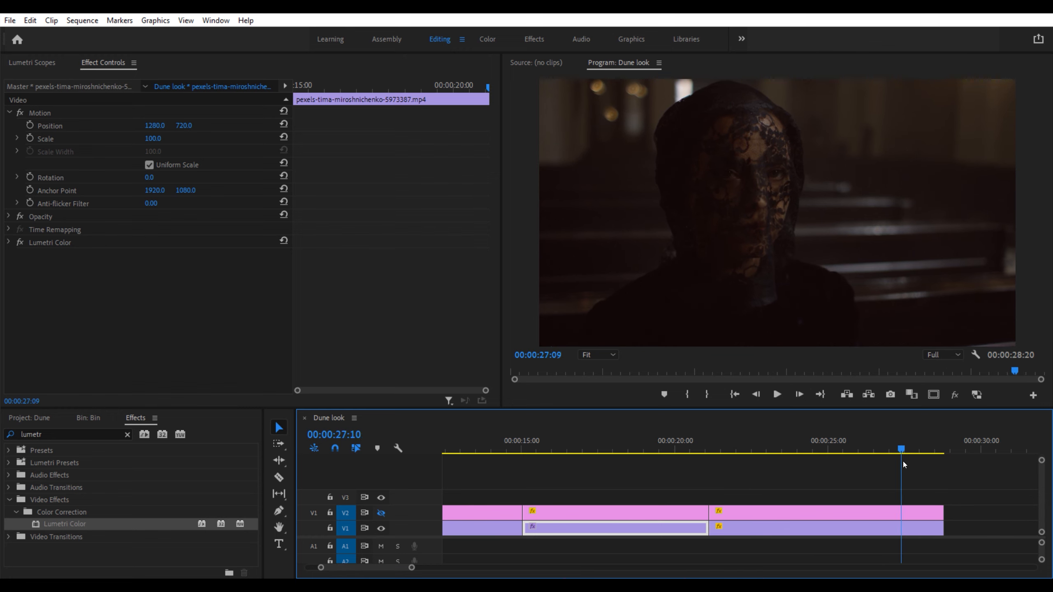
drag(901, 463, 790, 473)
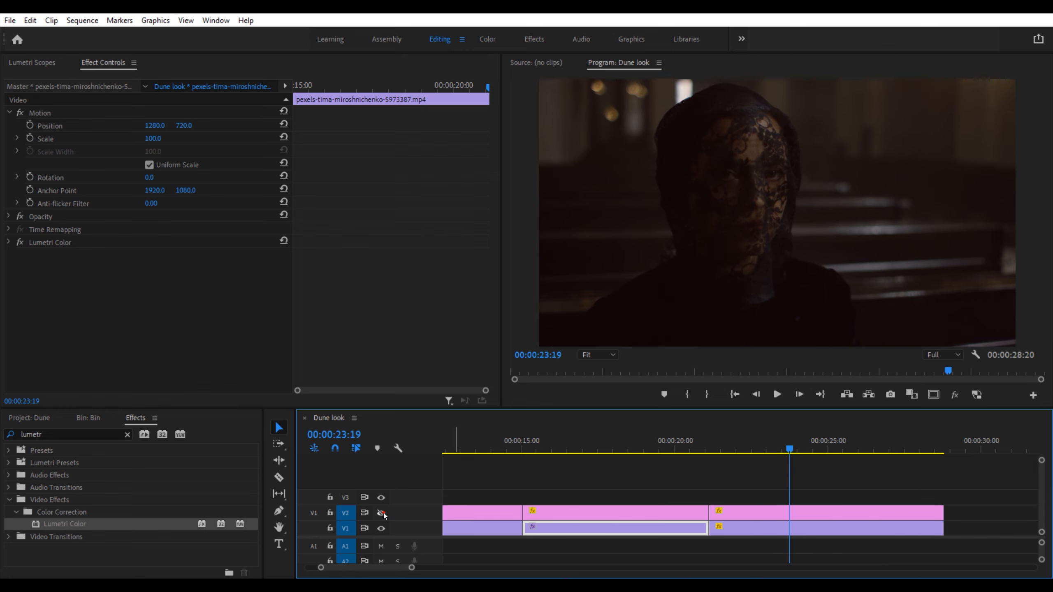
click(383, 514)
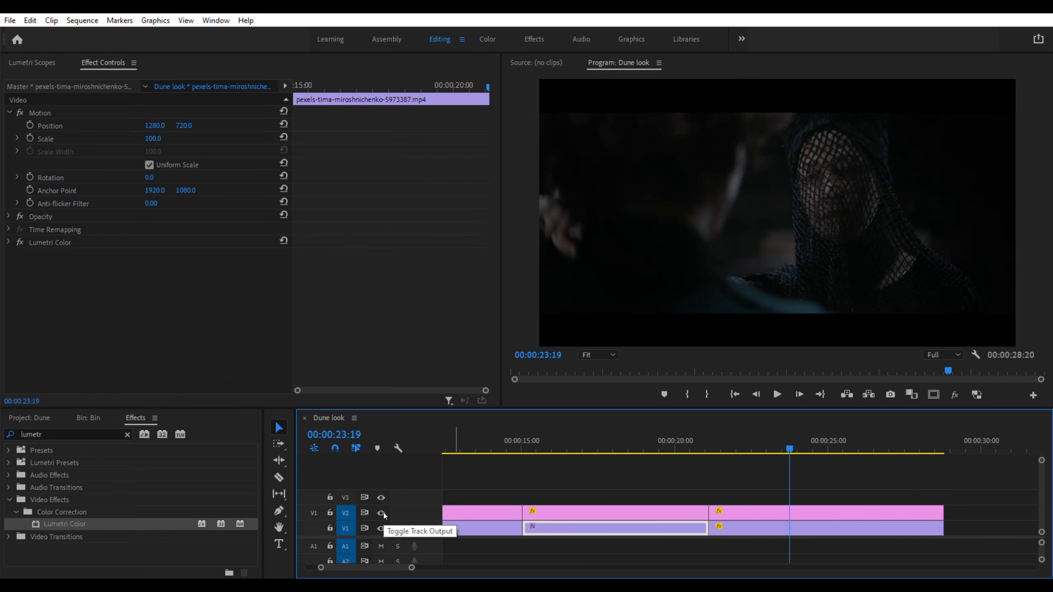
click(382, 513)
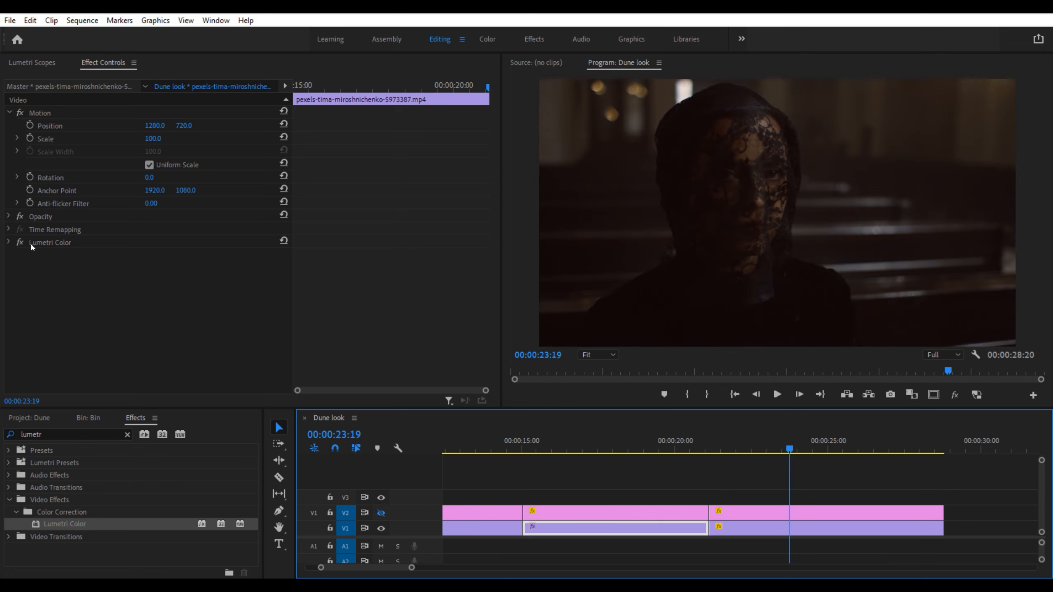
- Copy the staircase clip's Lumetri Color effect to the veiled portrait clip on V1 and check it against the reference shot
click(230, 243)
click(767, 532)
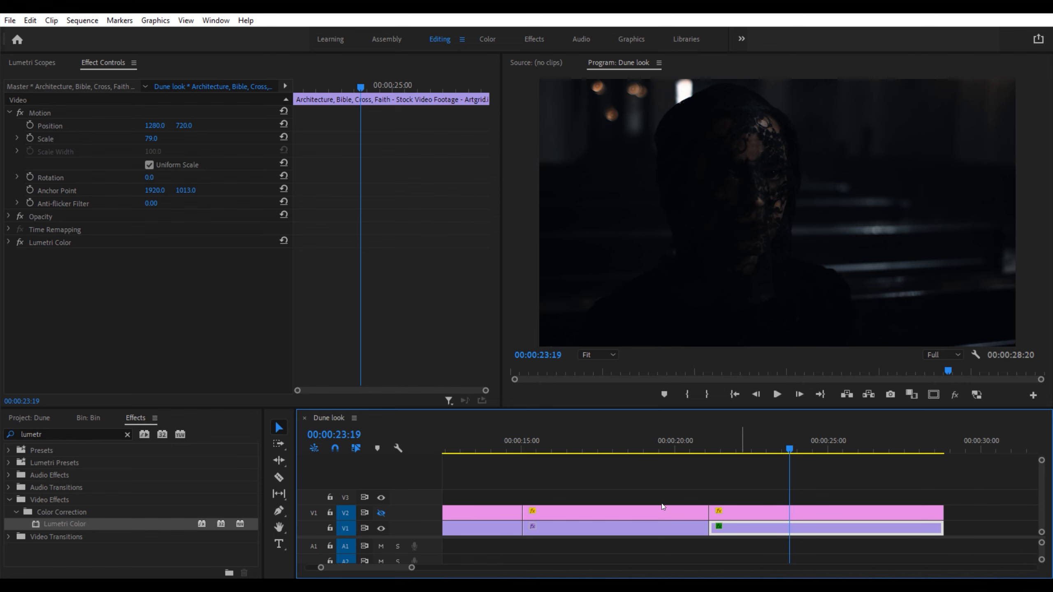
click(381, 513)
- Set the intensity of the veiled portrait clip's Merga _REC709 look to 100
click(9, 243)
scroll(23, 281, down, 3)
click(19, 196)
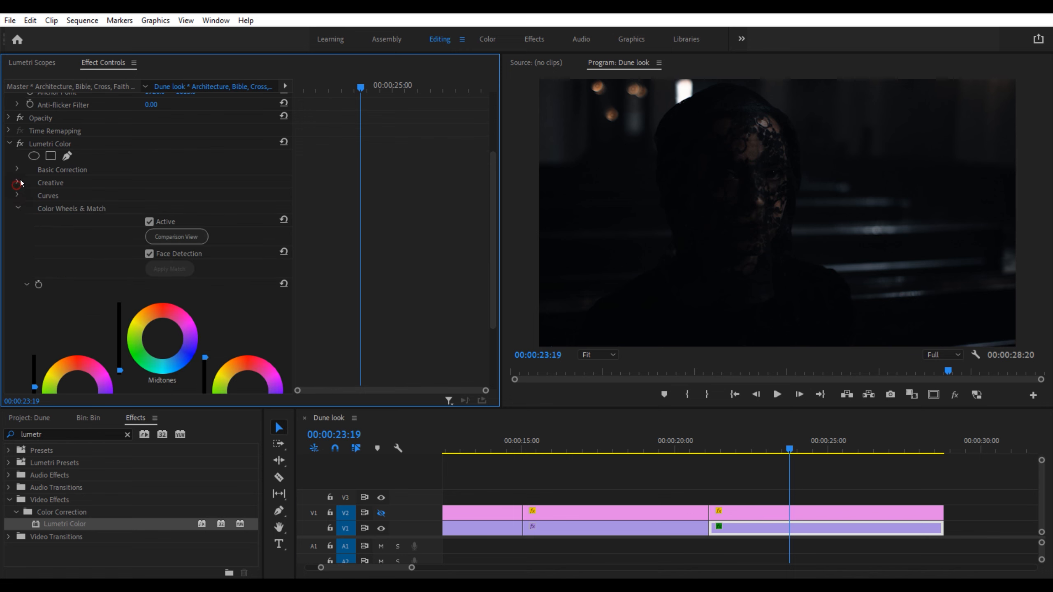
click(18, 183)
click(170, 220)
text(100)
key(Return)
- Raise the veiled portrait clip's exposure to 1.0 in the Lumetri basic correction
click(17, 170)
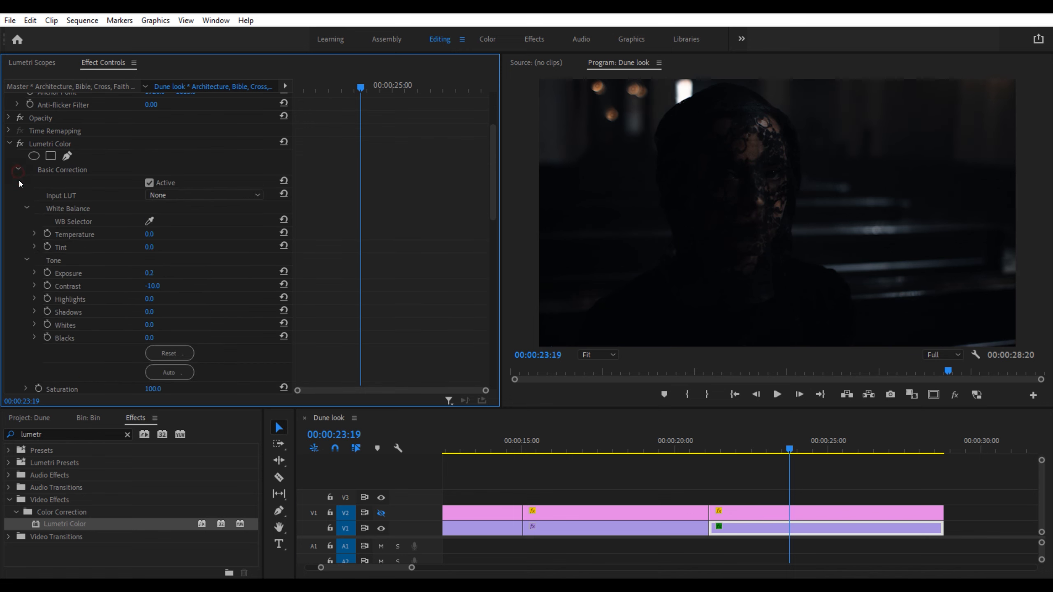
scroll(176, 233, down, 2)
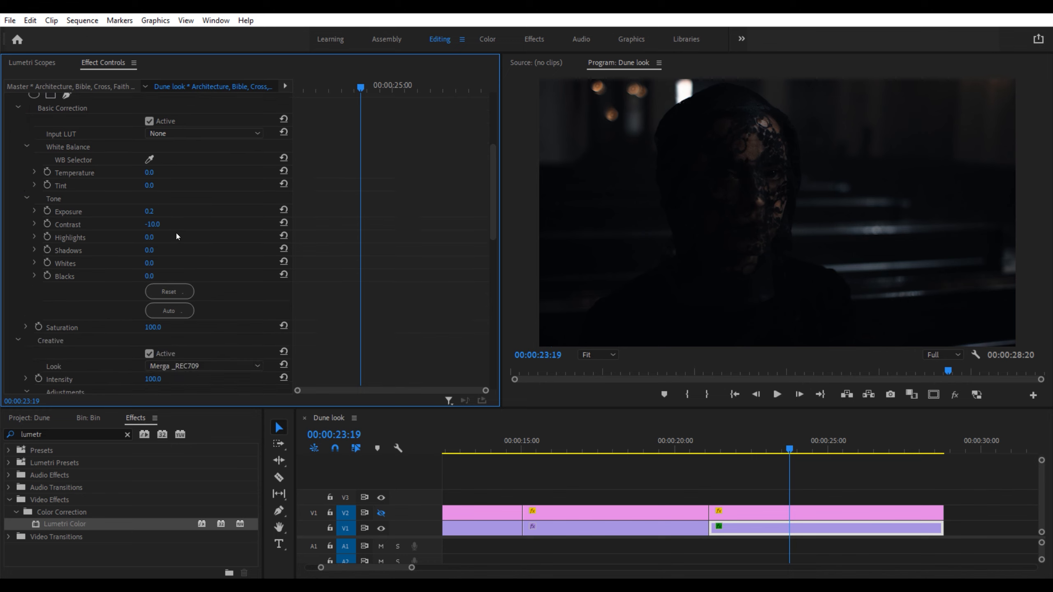
click(150, 211)
text(0.5)
key(Return)
drag(162, 208, 192, 214)
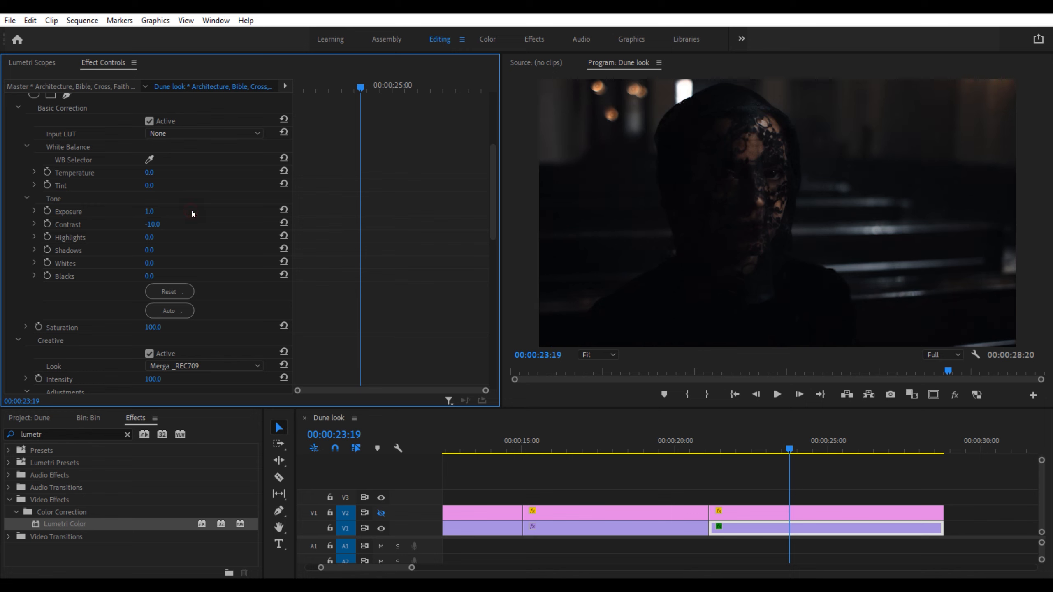
scroll(18, 224, down, 5)
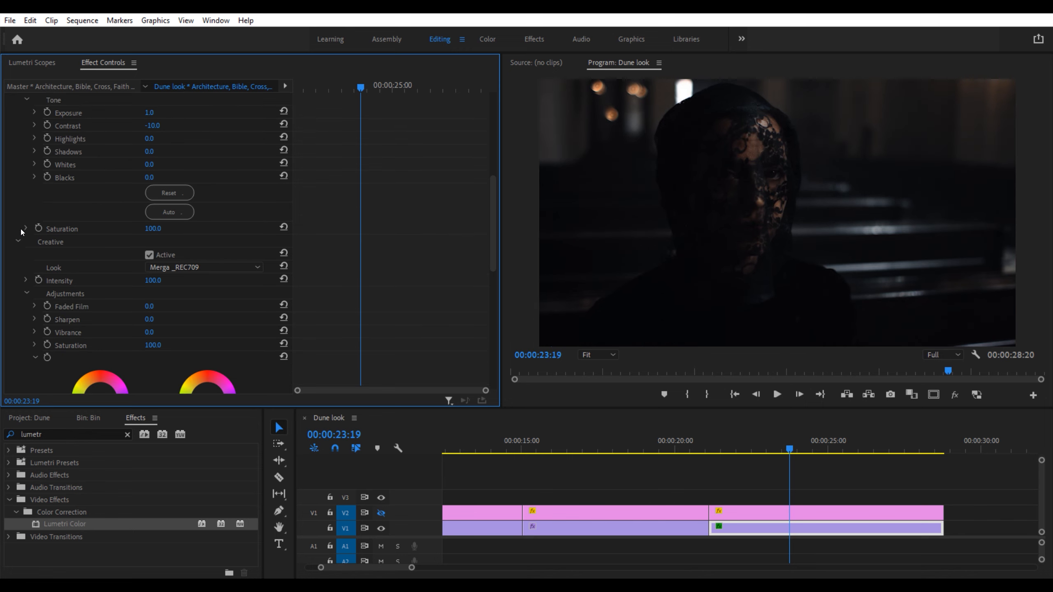
scroll(25, 231, up, 3)
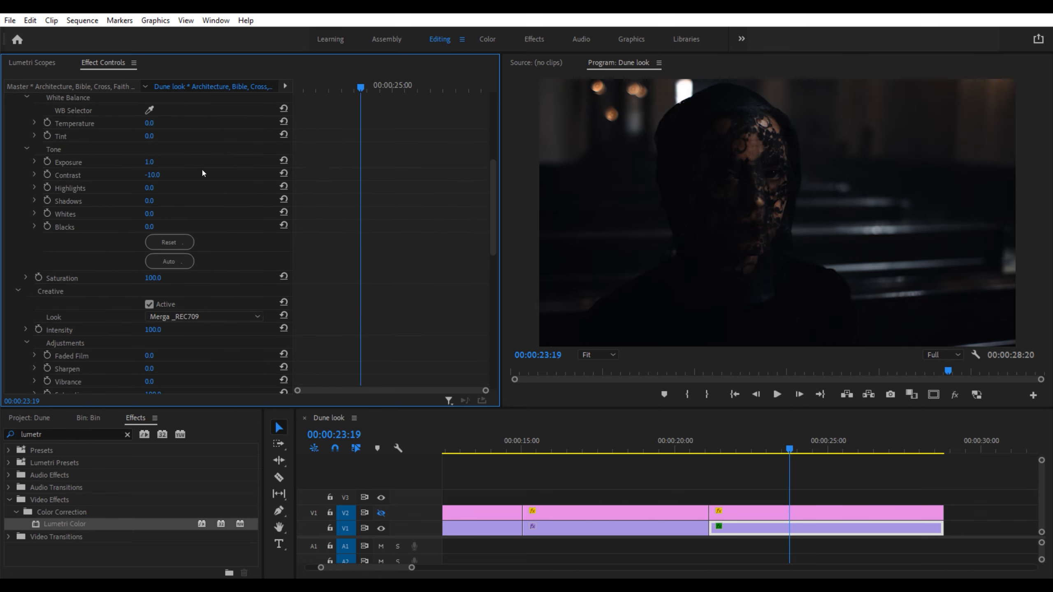
- Reset the shadows and midtones in the veiled portrait clip's color wheels and lower the highlights slightly
scroll(234, 192, down, 5)
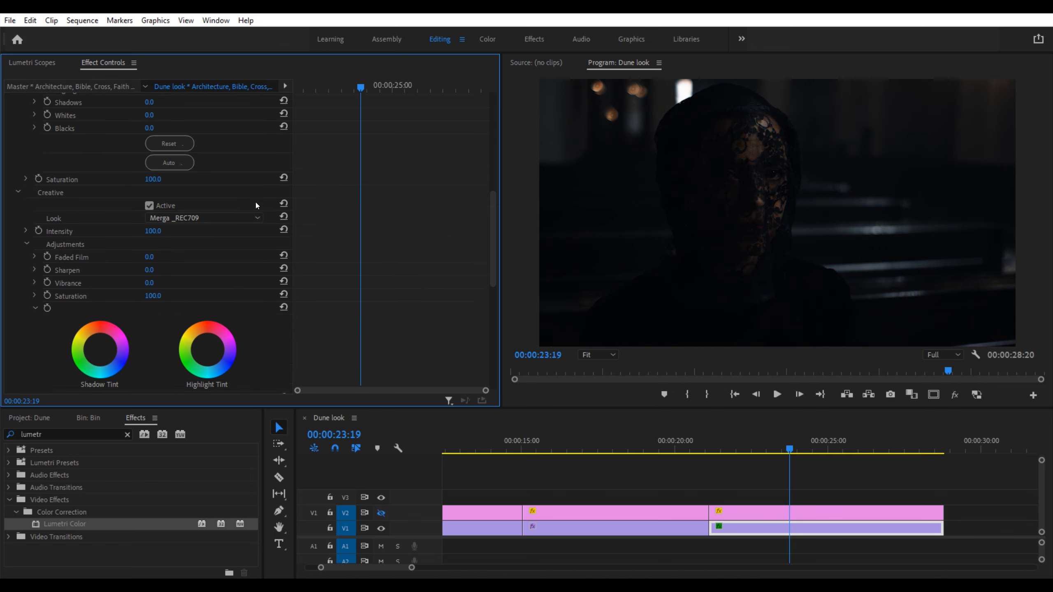
scroll(23, 316, down, 5)
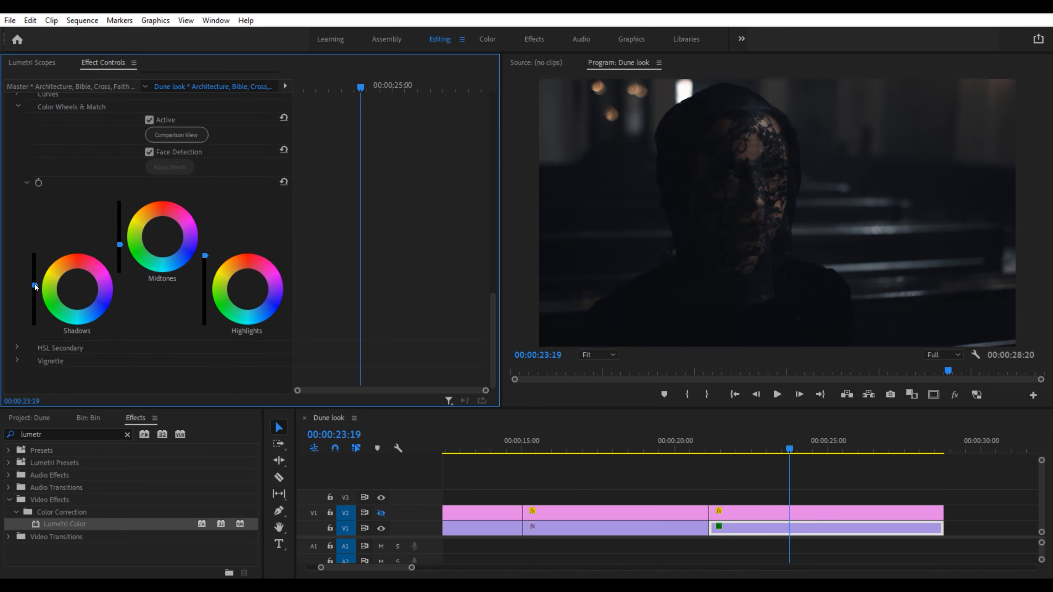
double_click(122, 243)
drag(204, 255, 205, 261)
- Compare the graded veiled portrait clip with its reference shot on track V2
click(384, 512)
click(384, 512)
click(385, 512)
click(385, 512)
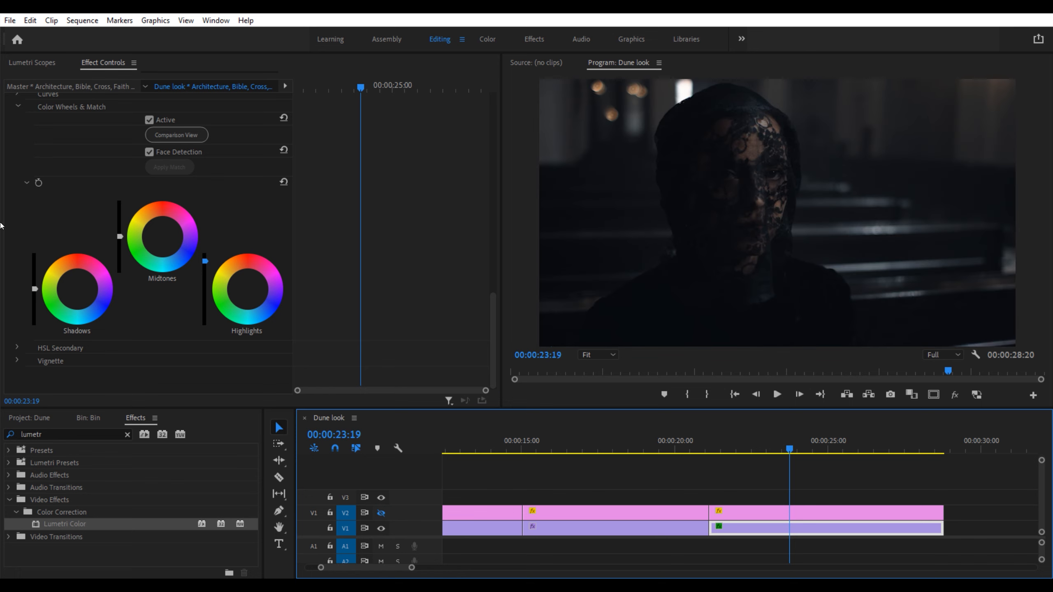
- Lower the shadows level slightly in the veiled portrait clip's Lumetri color wheels
scroll(27, 222, up, 10)
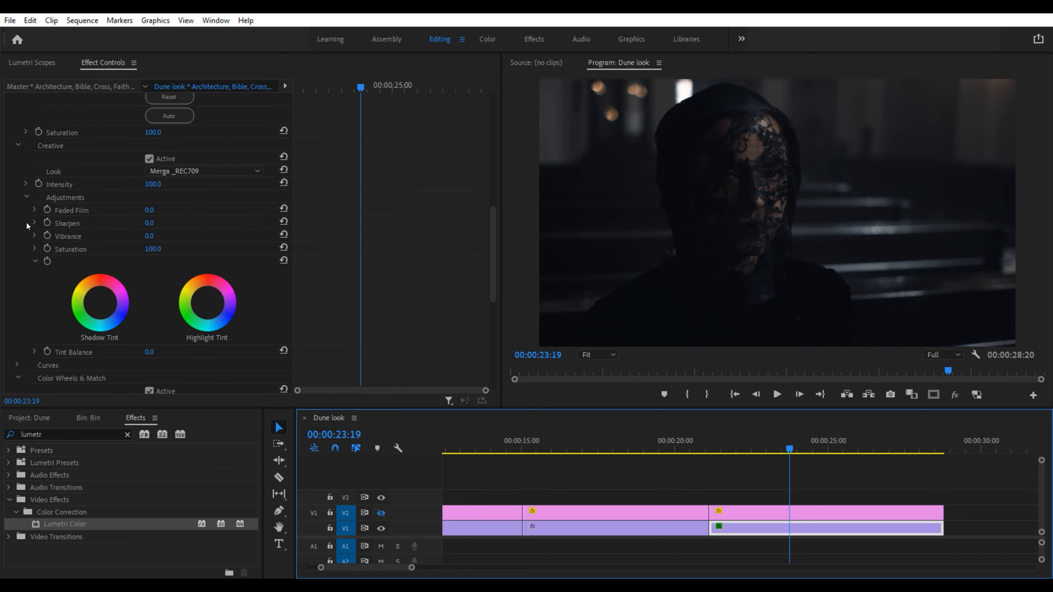
scroll(27, 223, up, 8)
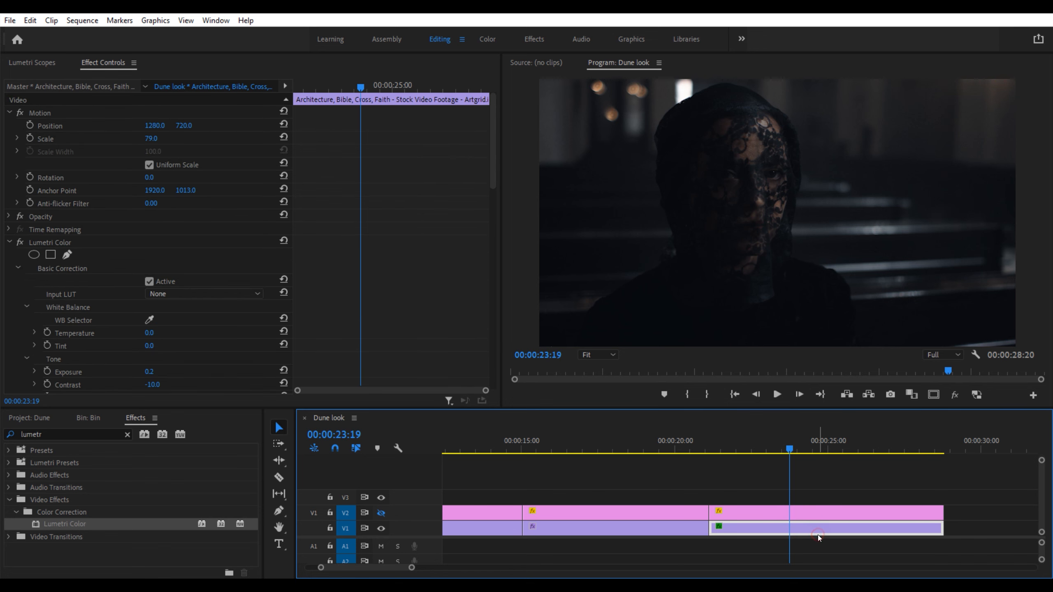
scroll(13, 295, down, 9)
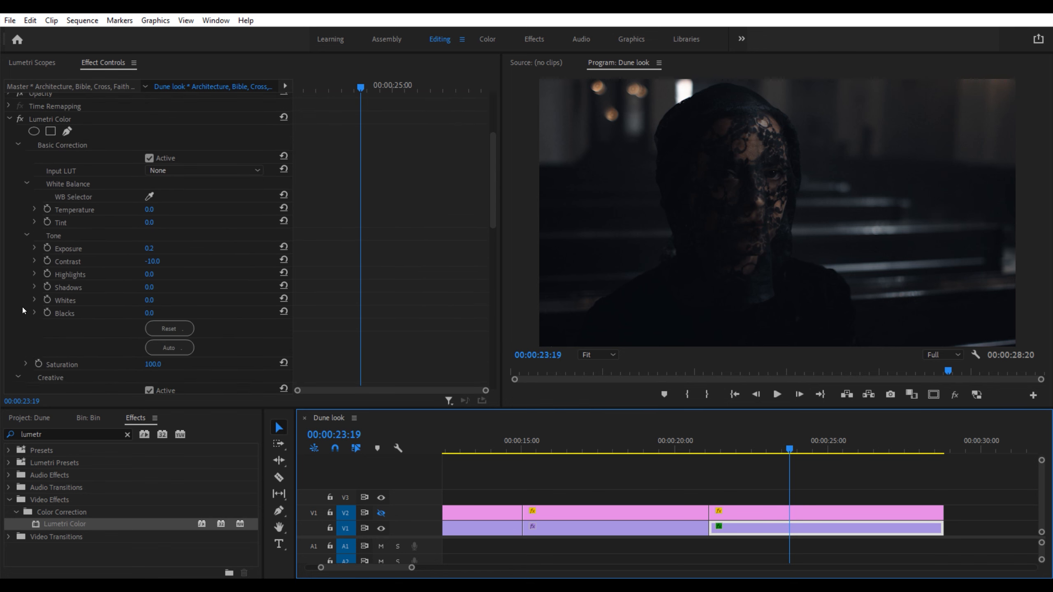
scroll(23, 306, down, 4)
scroll(18, 228, down, 5)
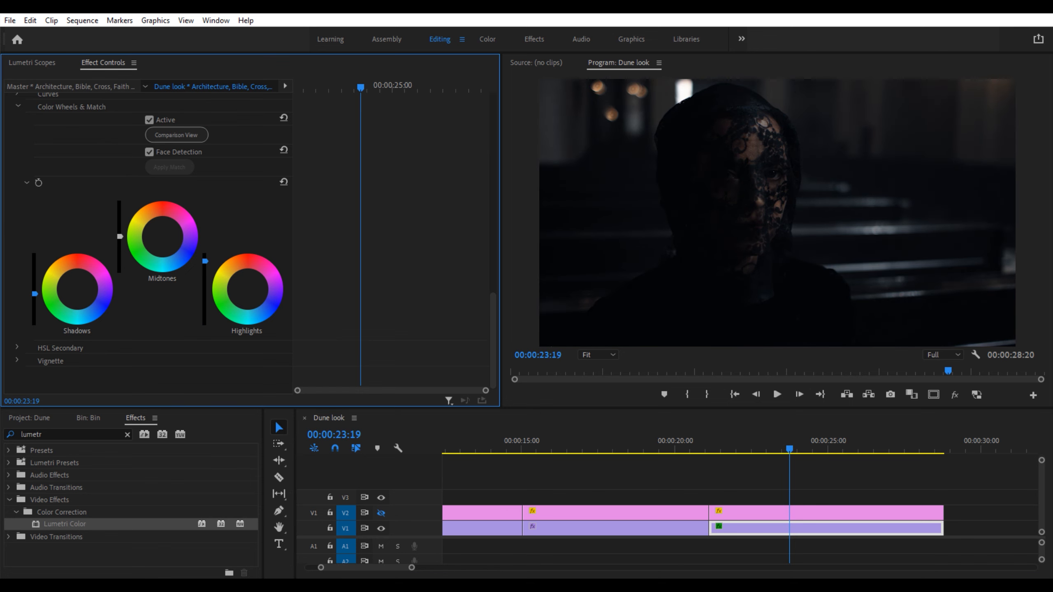
- Set the veiled portrait clip's exposure to 0.5 in the Lumetri basic correction and save the project
scroll(50, 246, up, 7)
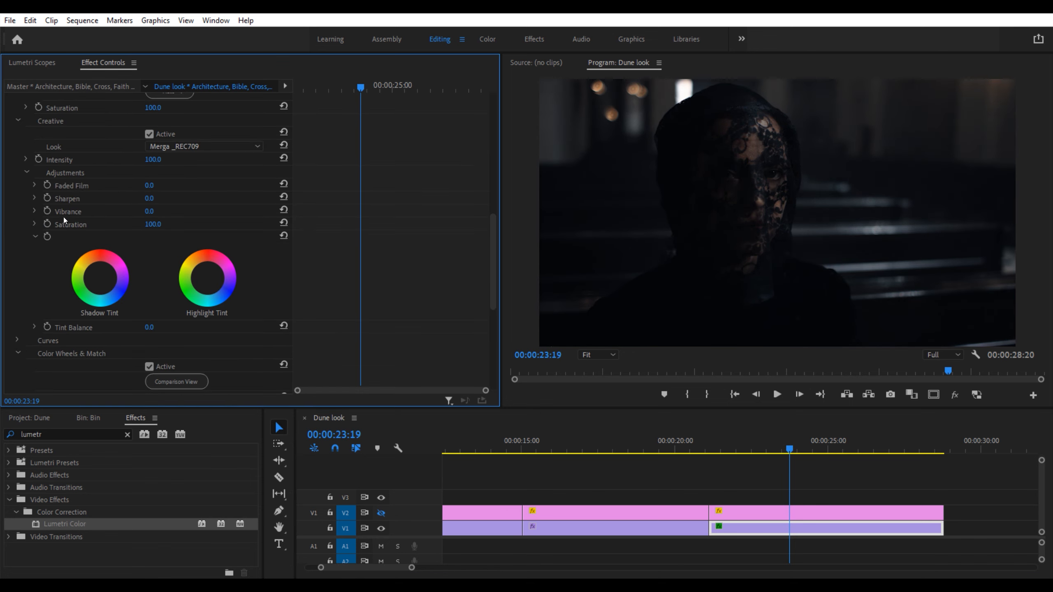
scroll(130, 283, up, 1)
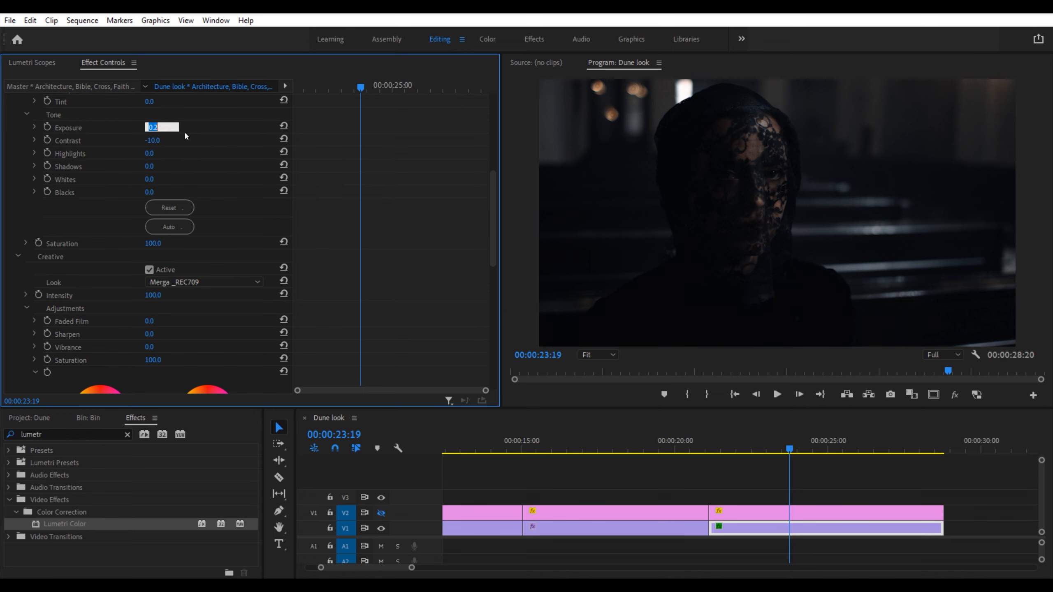
text(0.5)
key(Return)
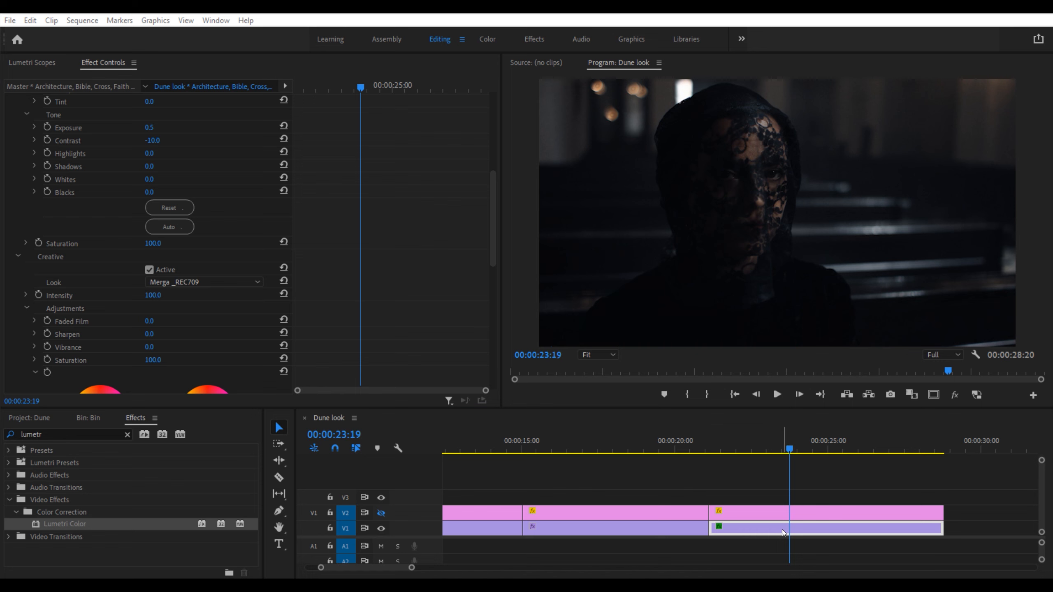
key(ctrl+s)
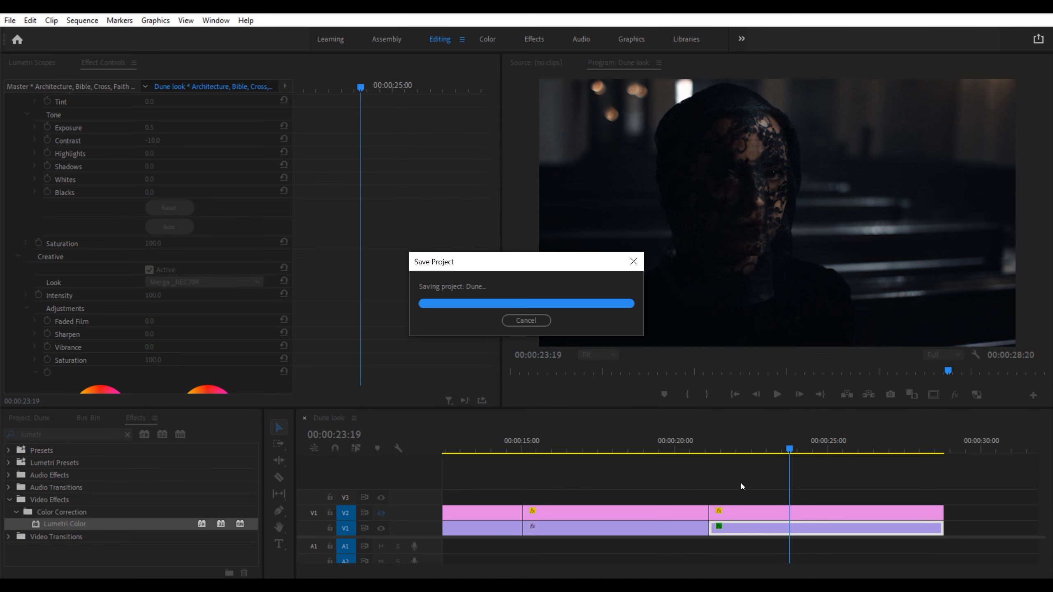
- Compare the veiled portrait grade with the reference shot by switching track V2's output on and off, leaving it on
click(382, 515)
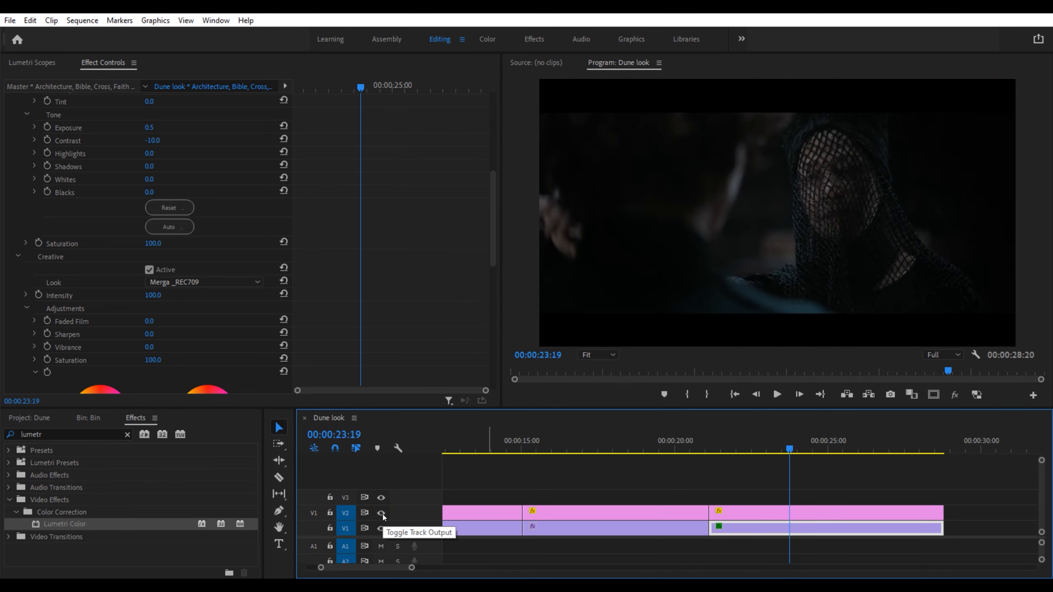
click(386, 515)
click(385, 515)
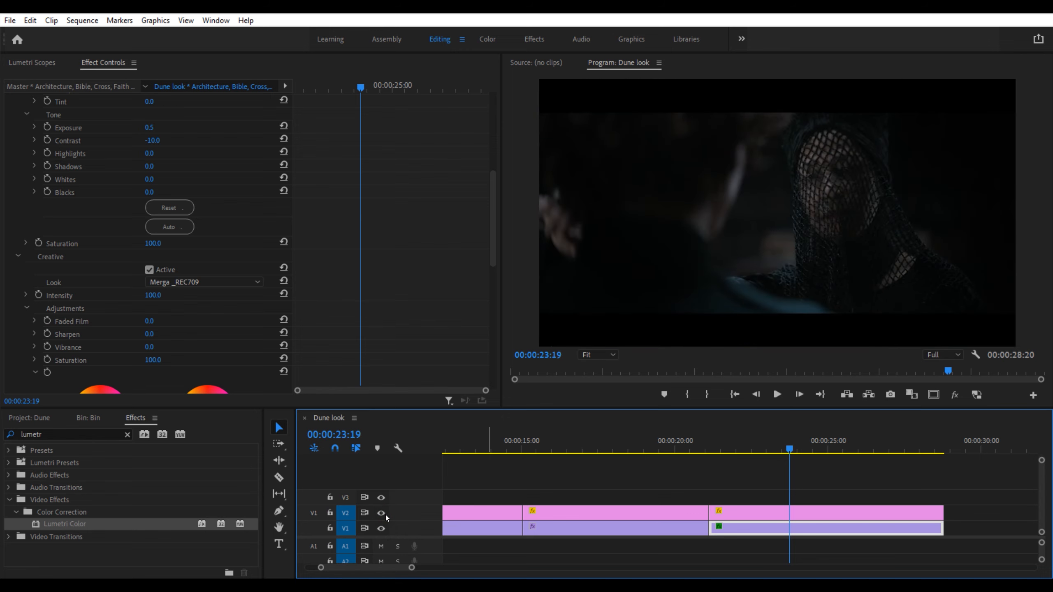
click(385, 516)
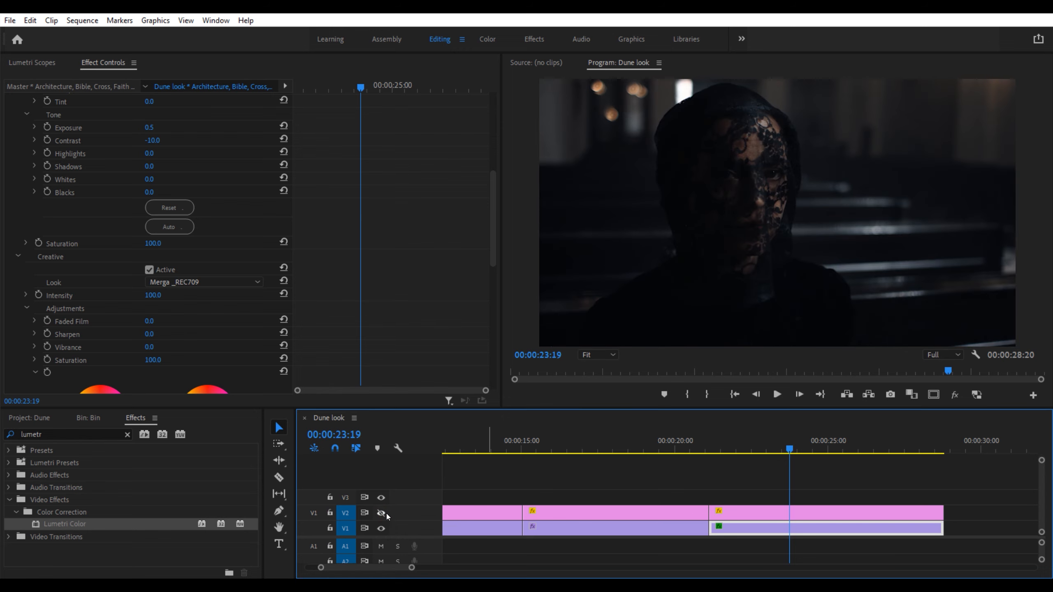
click(386, 514)
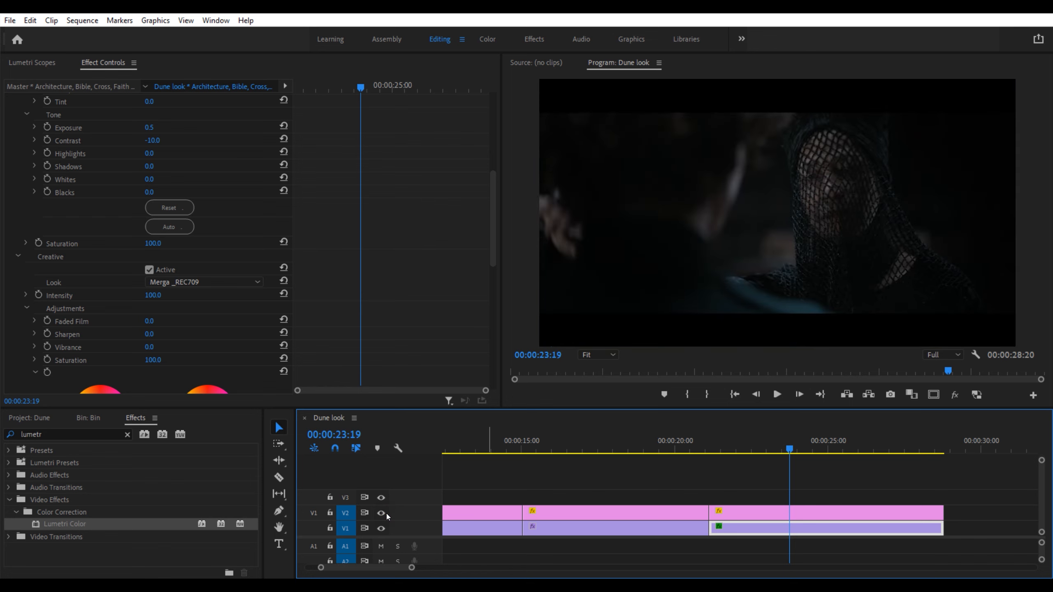